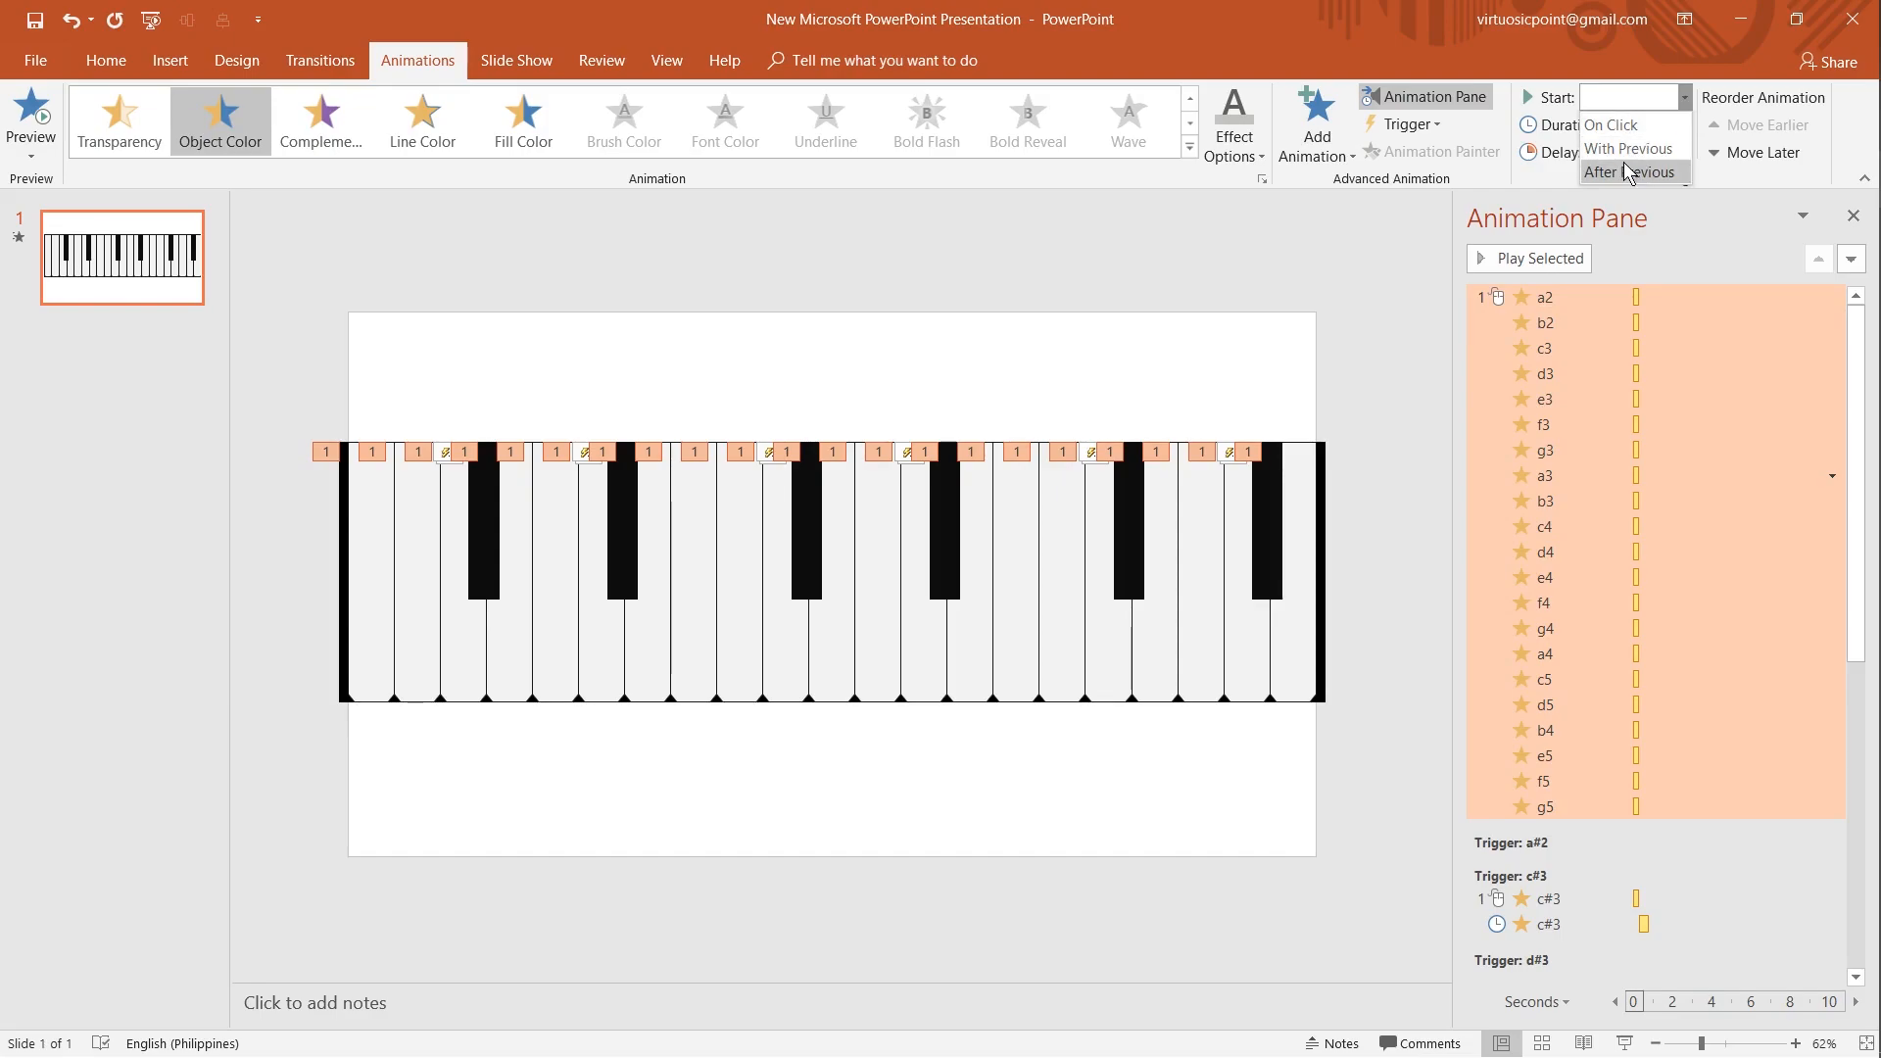
- Make the white-key animations a2 to g5 start On Click and add a second Object Color animation to all of them
{"action": "left_click", "coordinate": [1612, 125]}
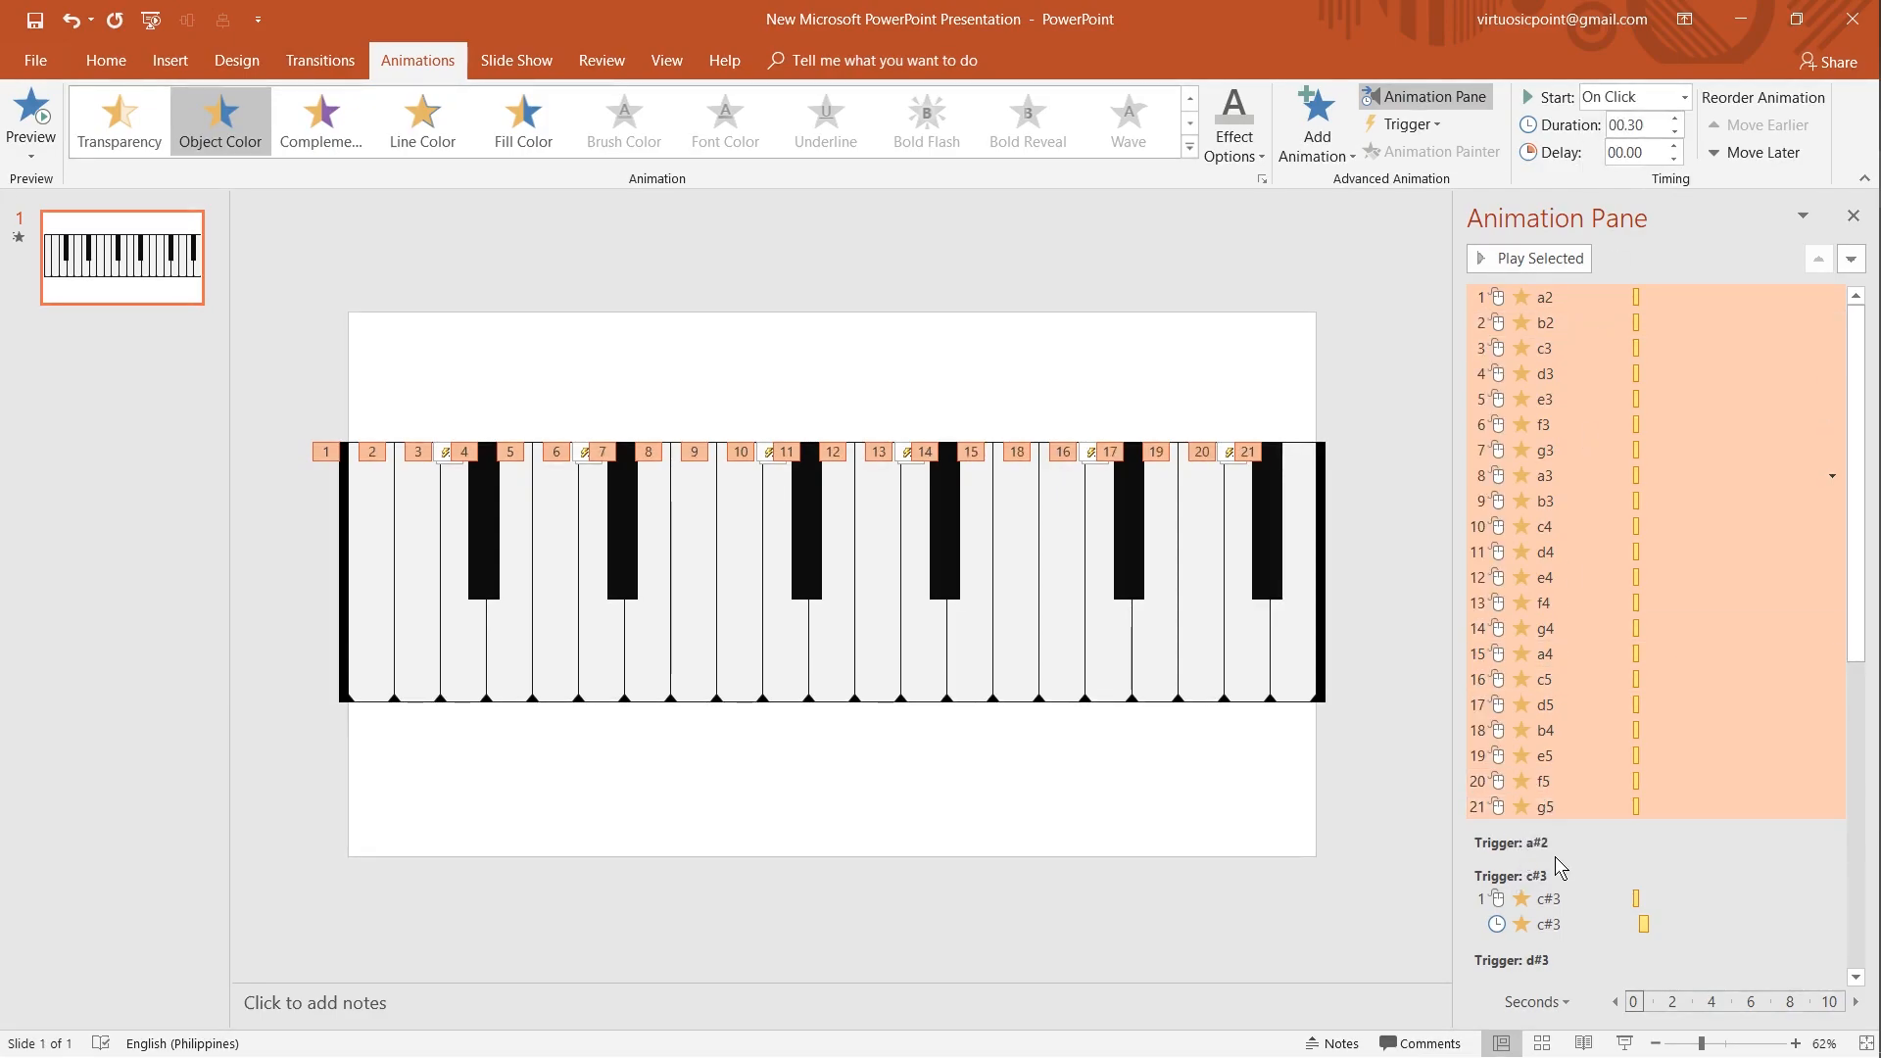
{"action": "left_click", "coordinate": [1579, 498]}
{"action": "left_click", "coordinate": [1591, 299]}
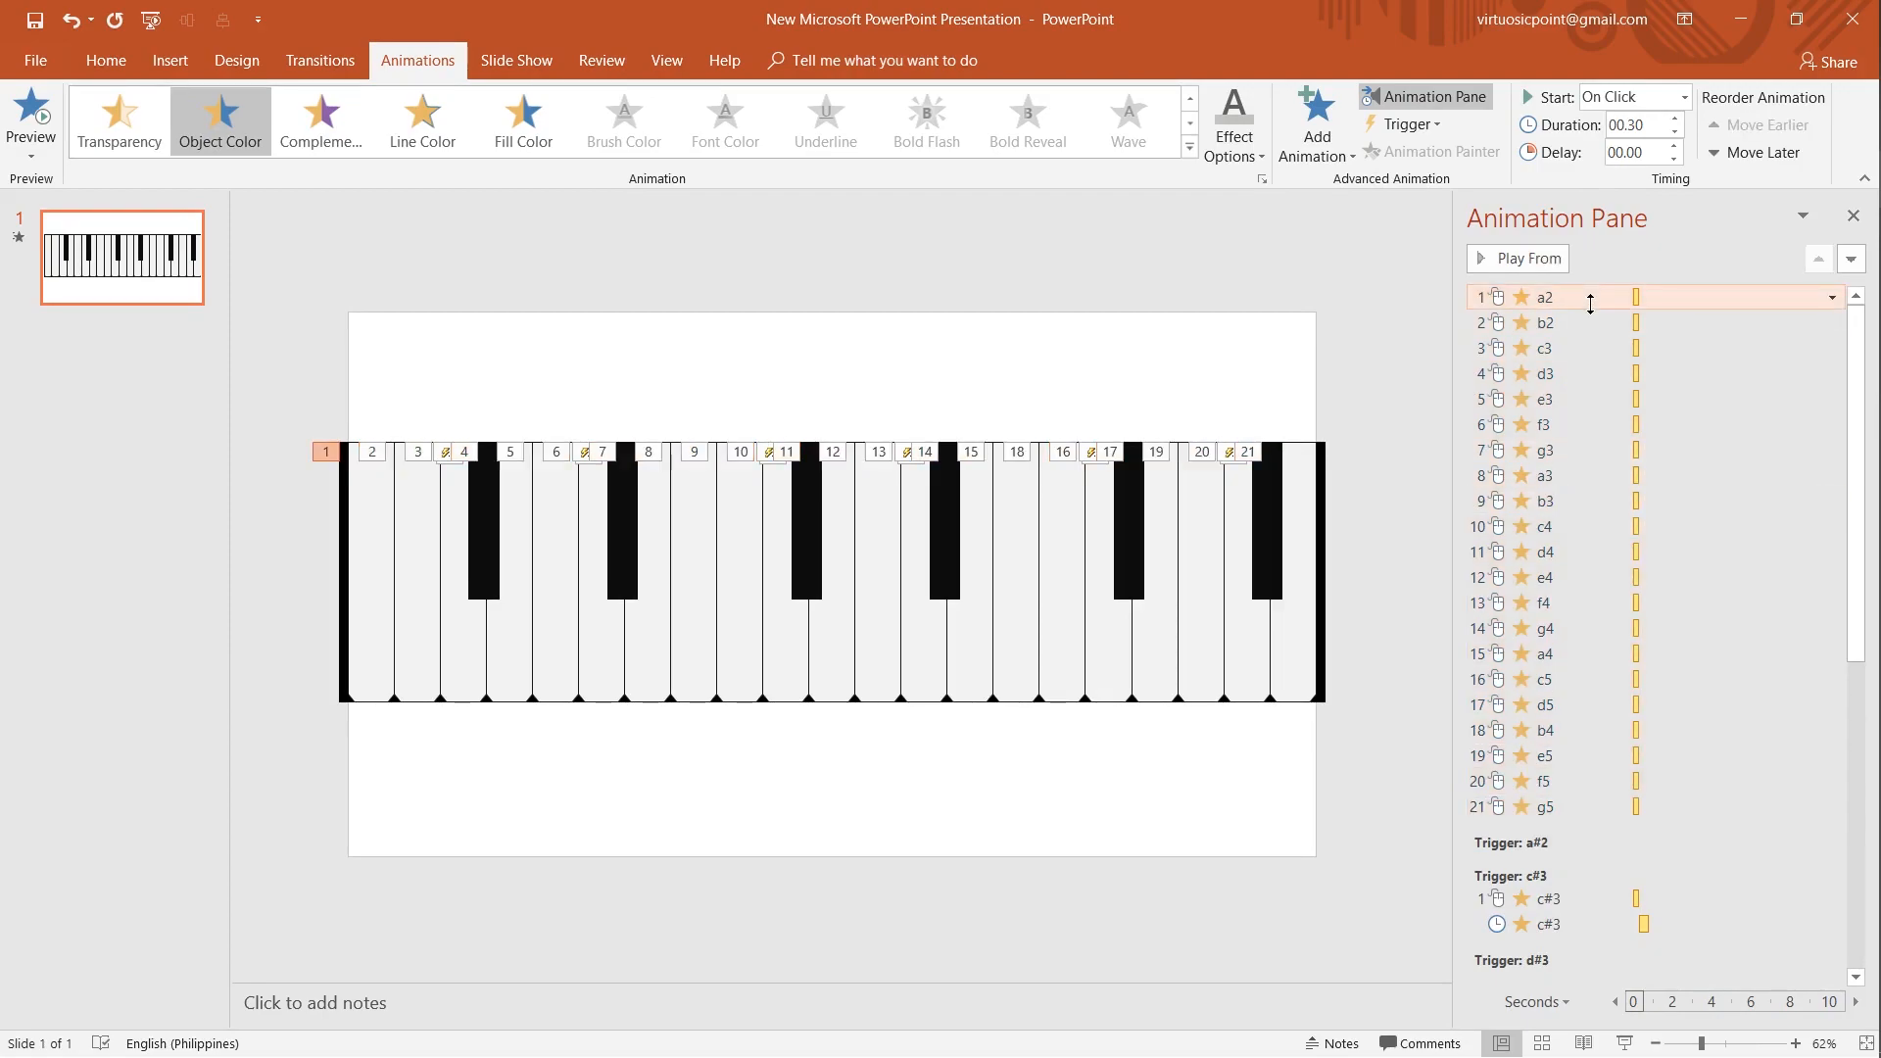
{"action": "left_click", "coordinate": [1544, 807], "text": "shift"}
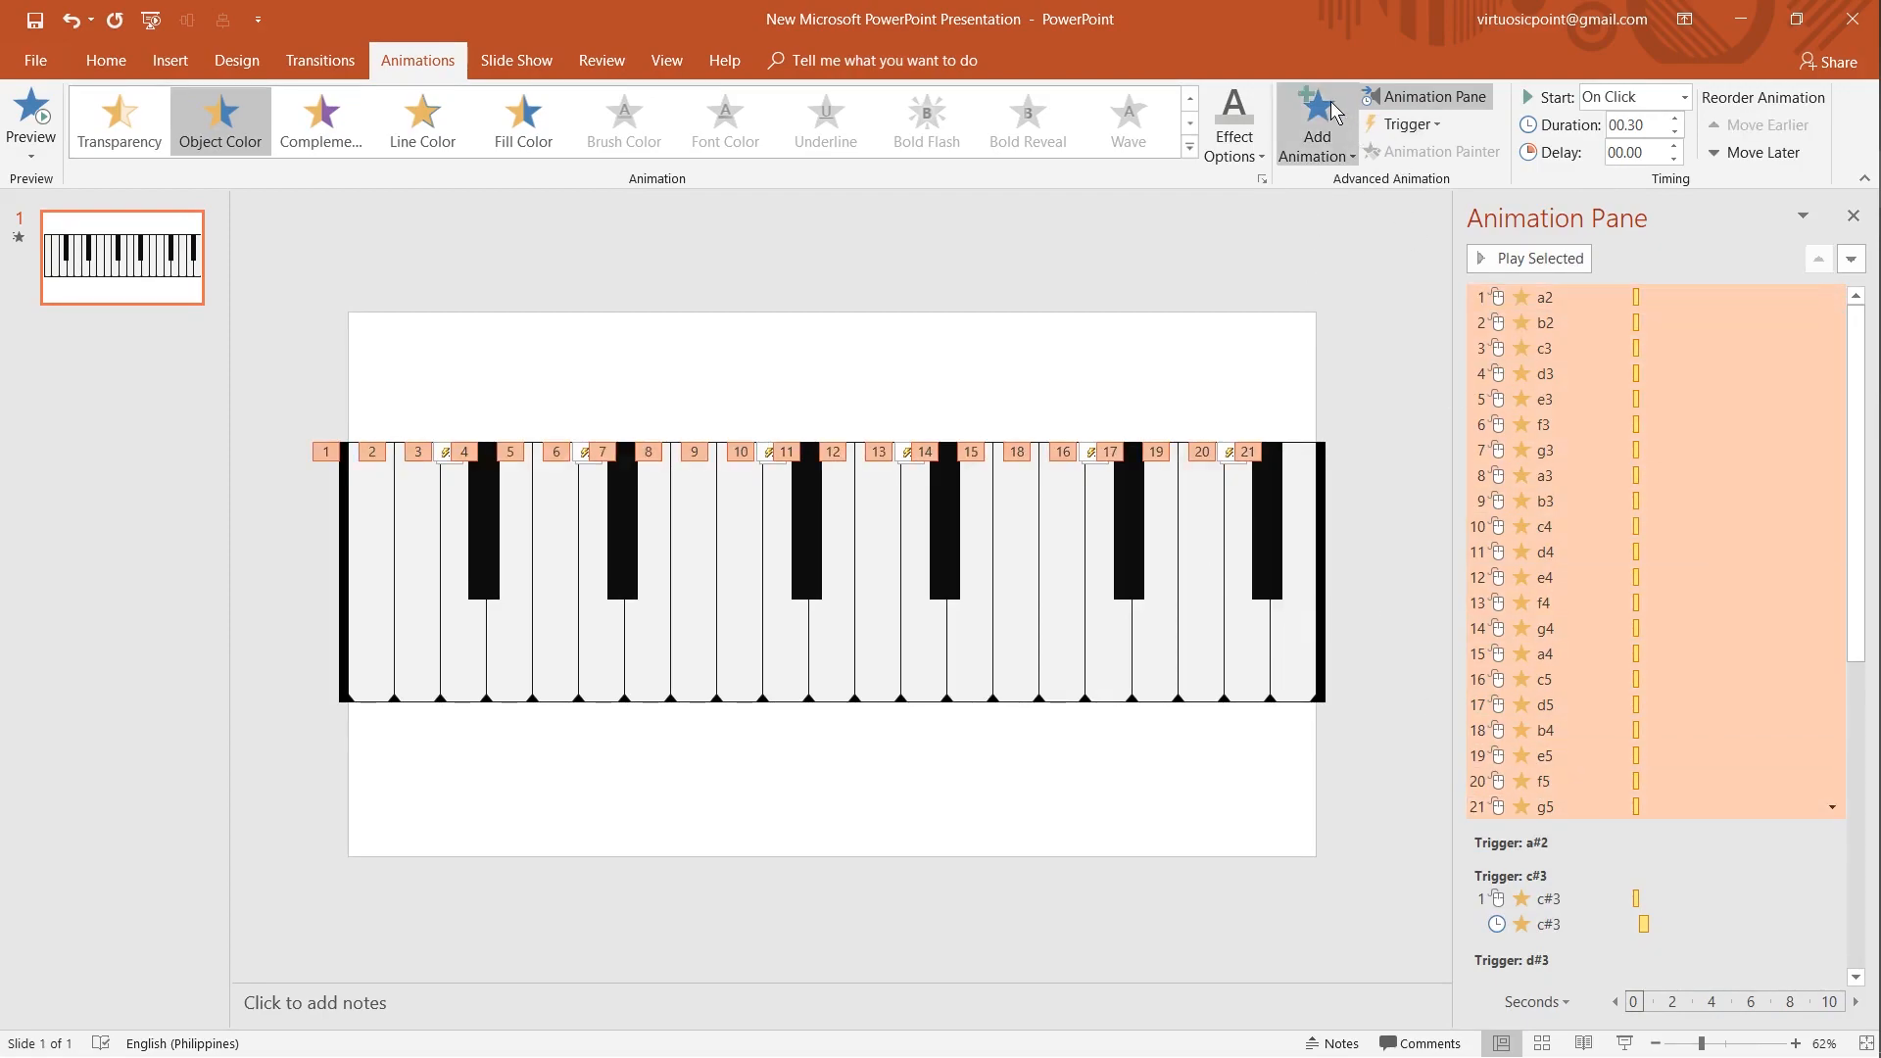
{"action": "left_click", "coordinate": [1318, 125]}
{"action": "left_click", "coordinate": [1725, 542]}
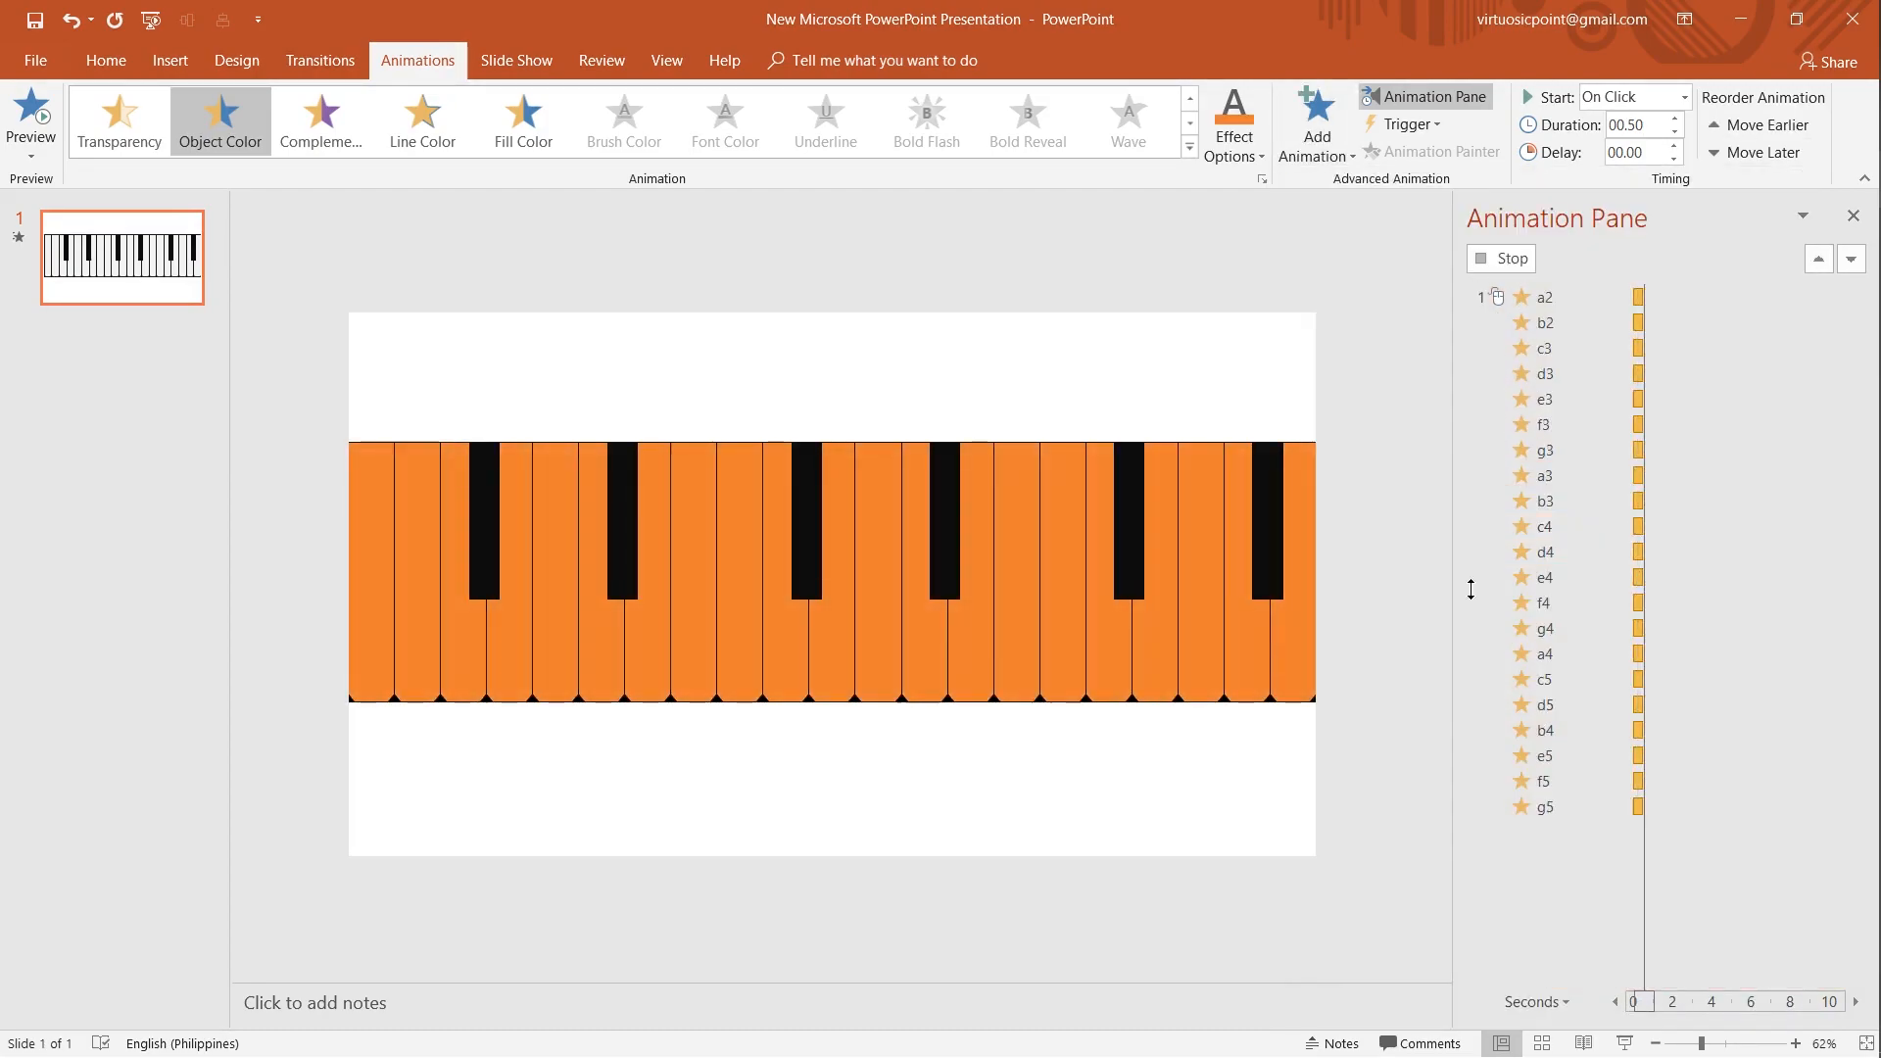
- Set the color of the newly added Object Color animations to a light gray
{"action": "right_click", "coordinate": [1635, 618]}
{"action": "left_click", "coordinate": [1665, 737]}
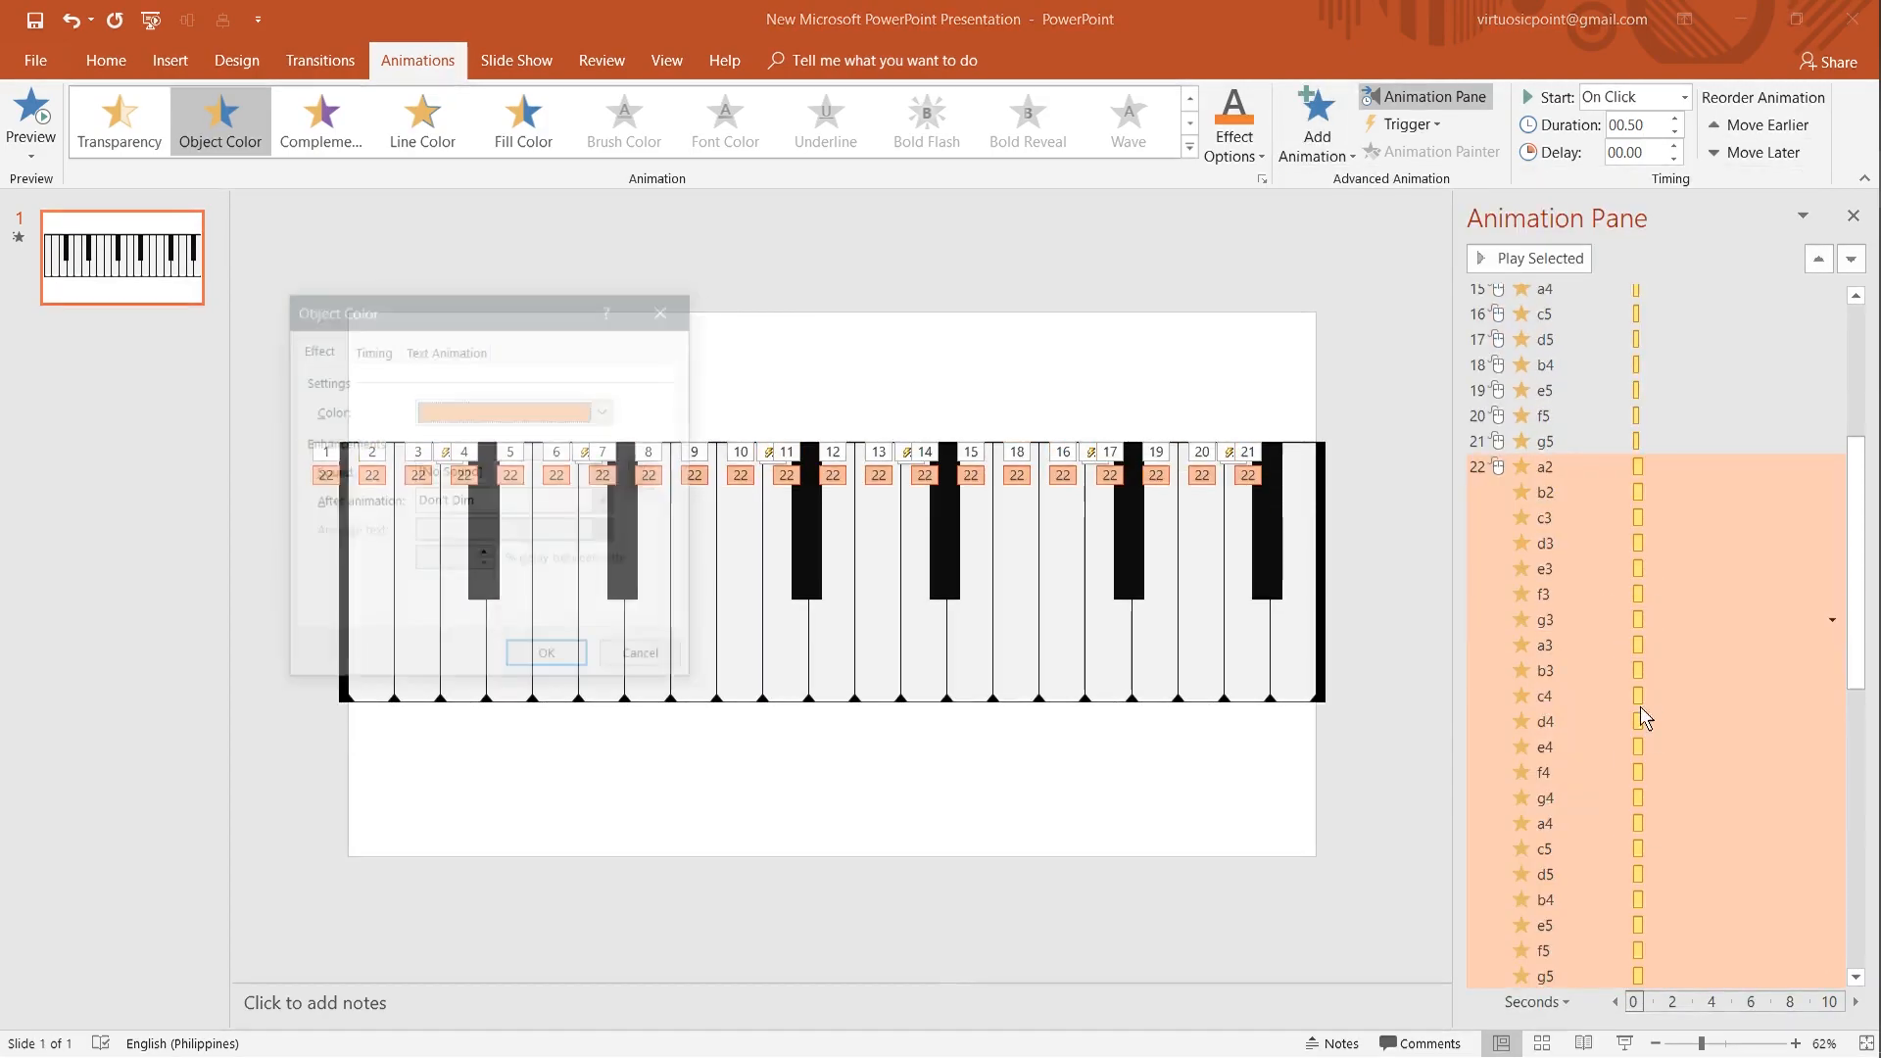
{"action": "left_click", "coordinate": [371, 352]}
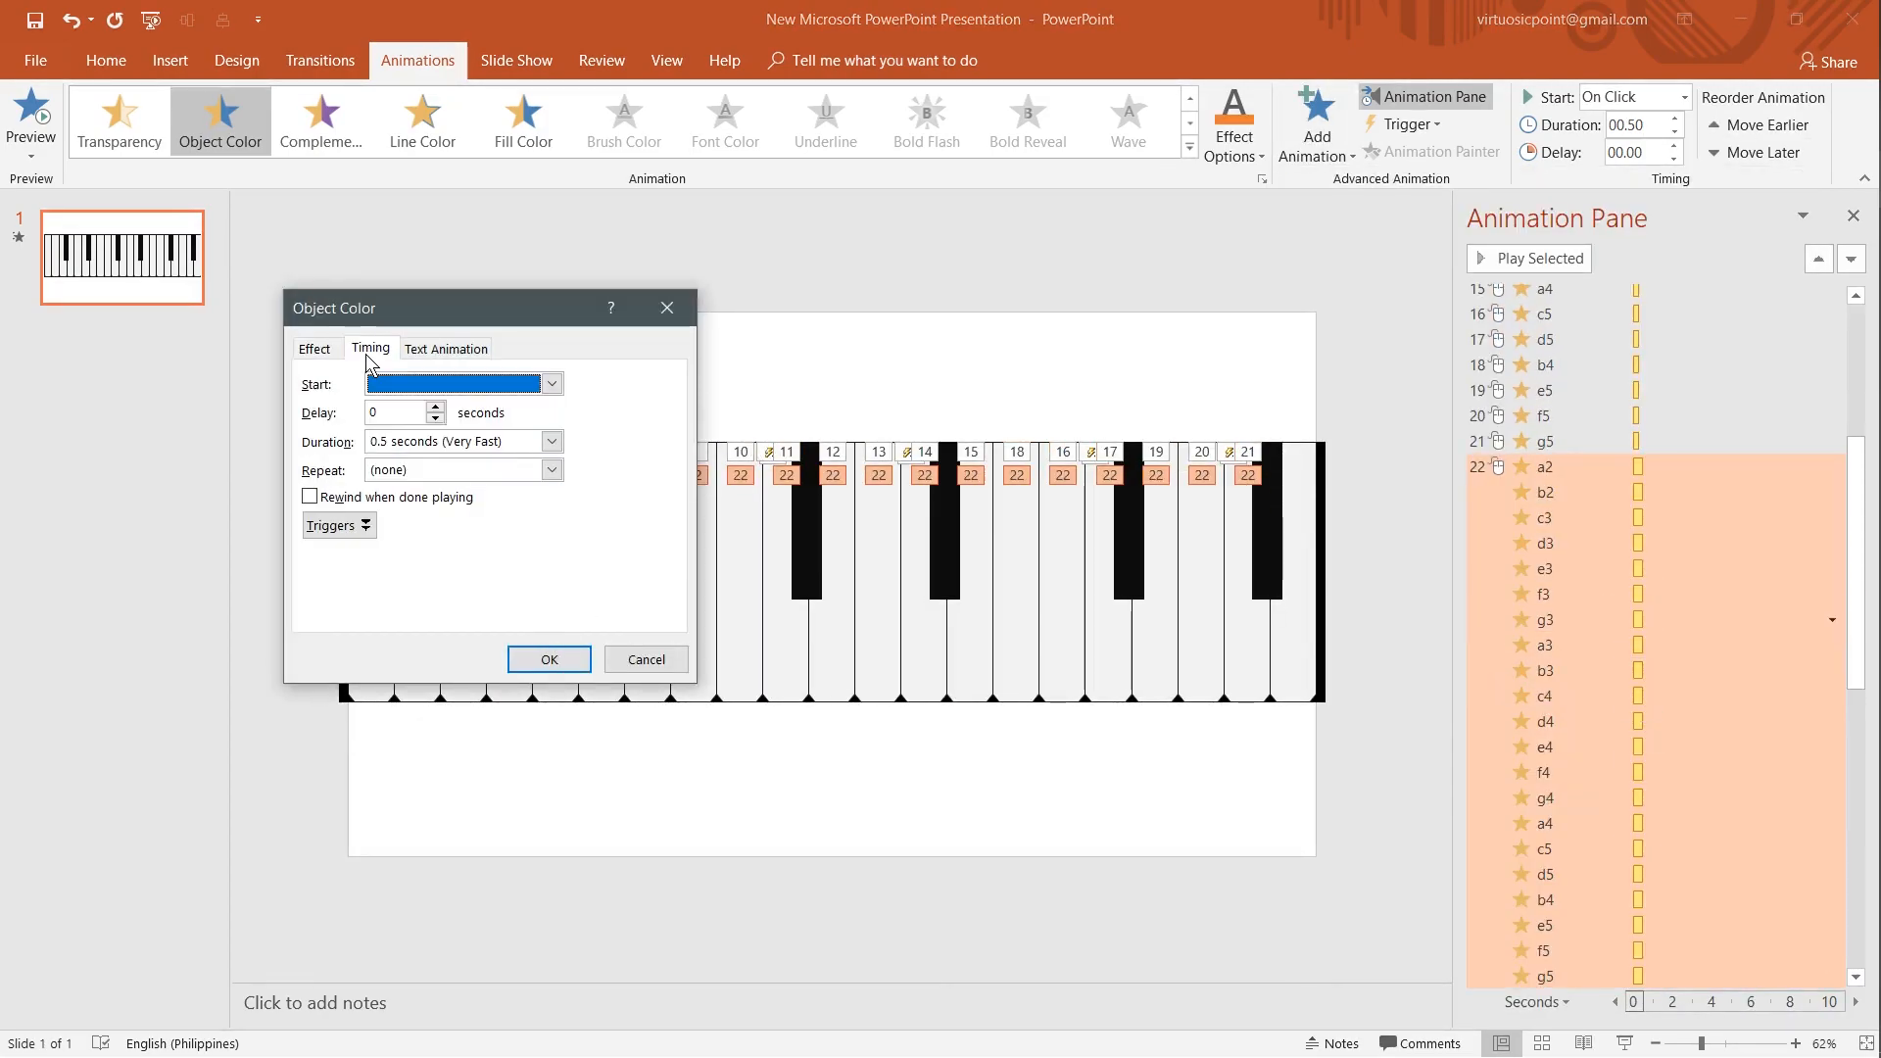
{"action": "left_click", "coordinate": [550, 659]}
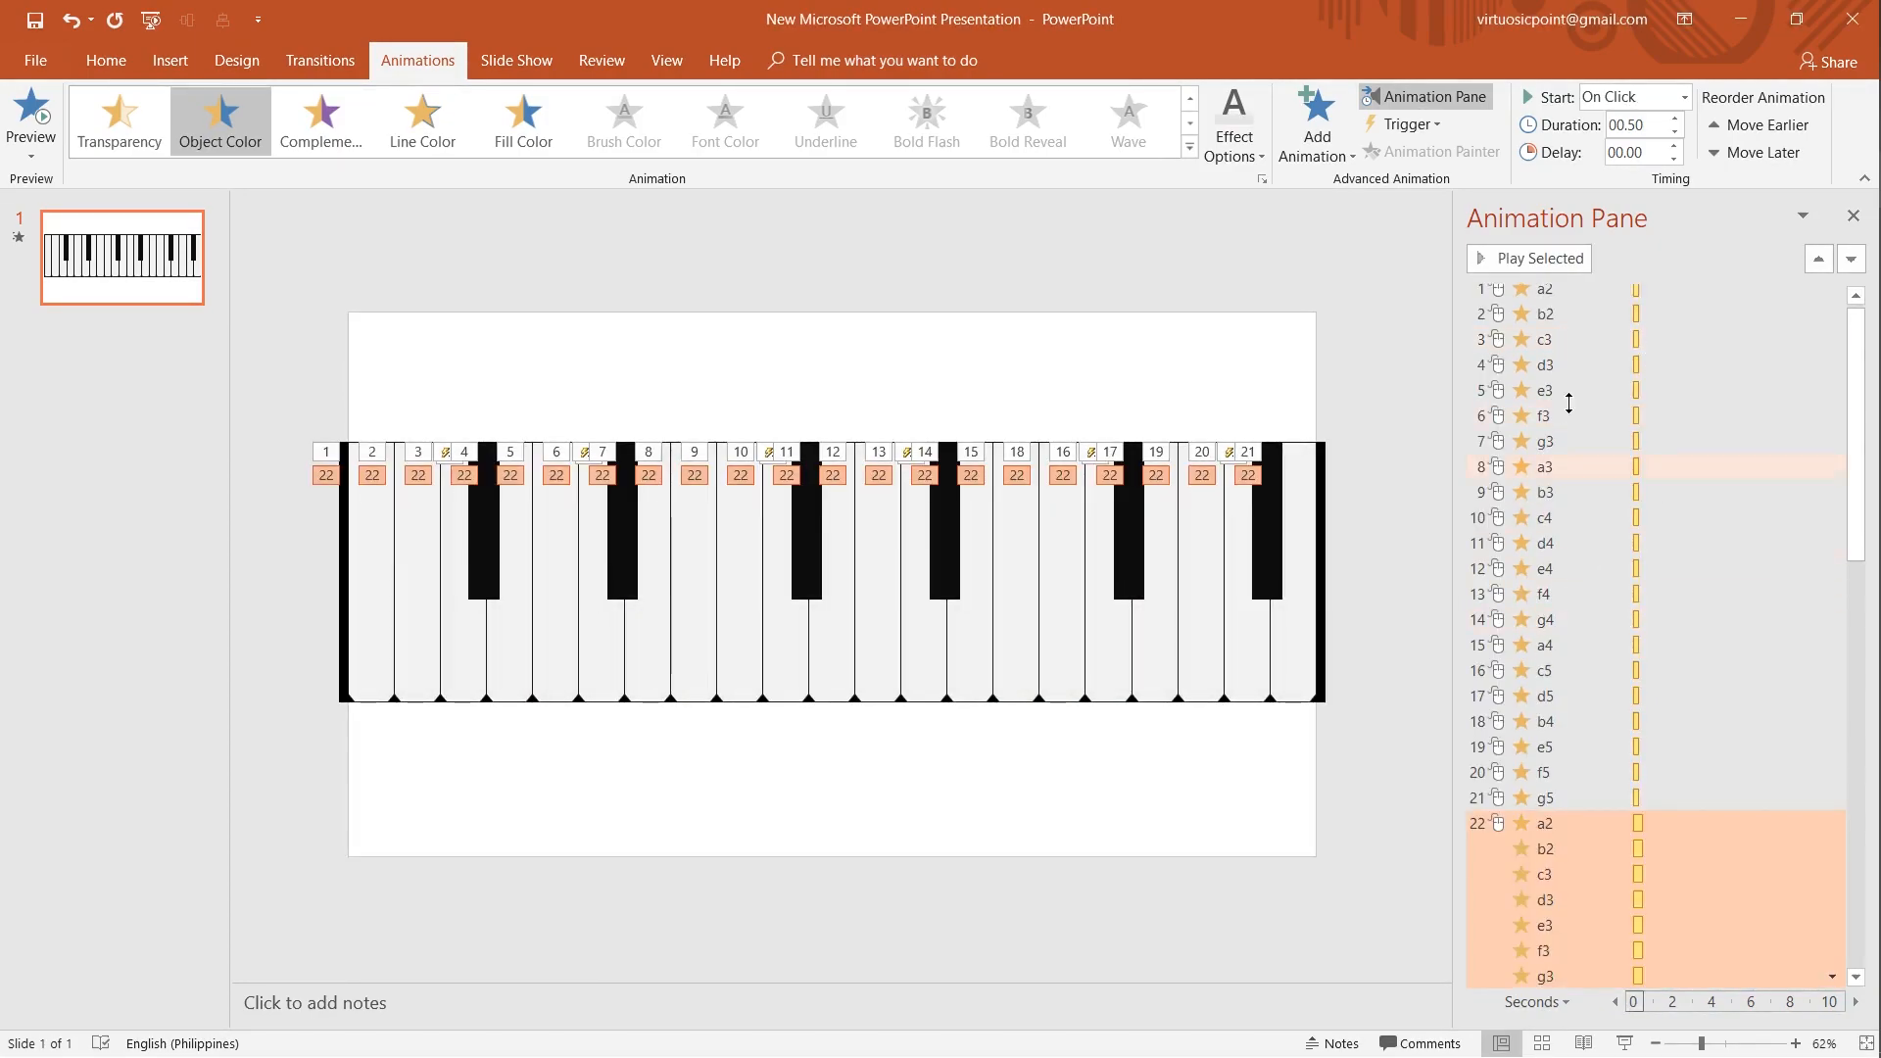
{"action": "right_click", "coordinate": [1619, 867]}
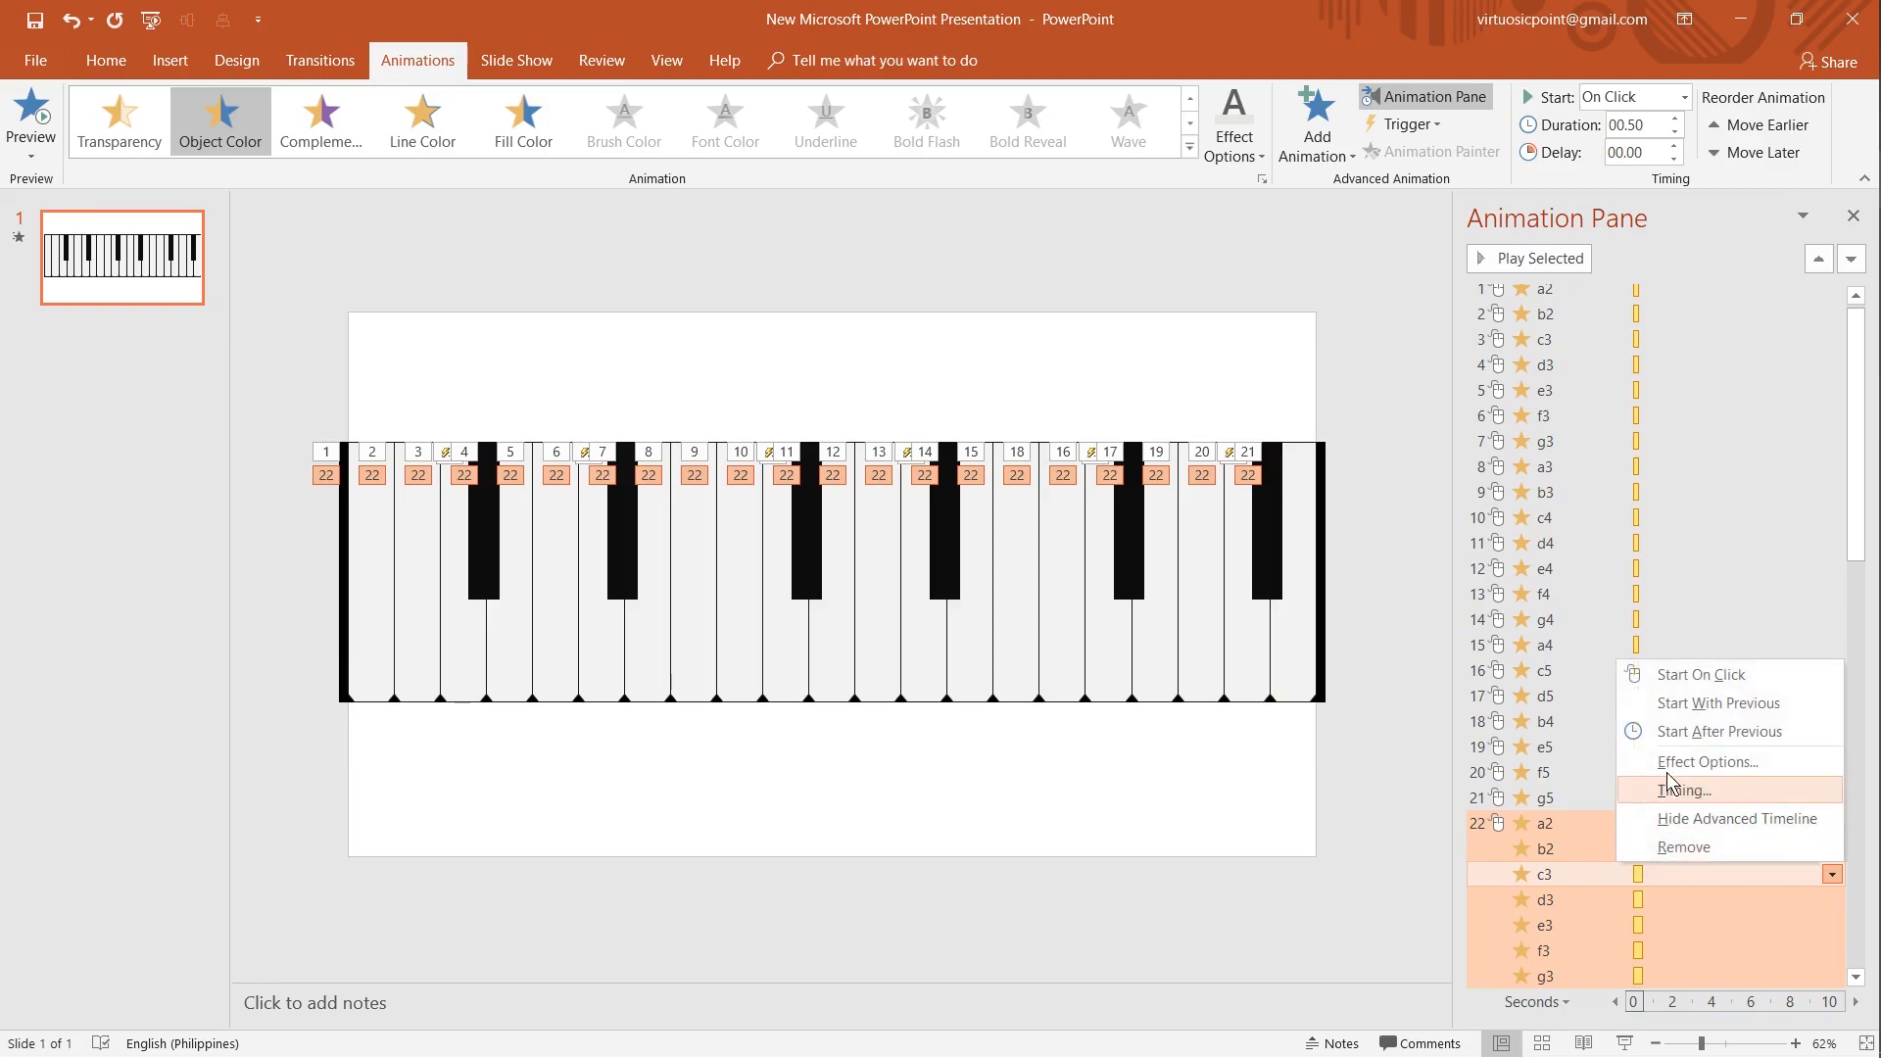
{"action": "left_click", "coordinate": [1671, 788]}
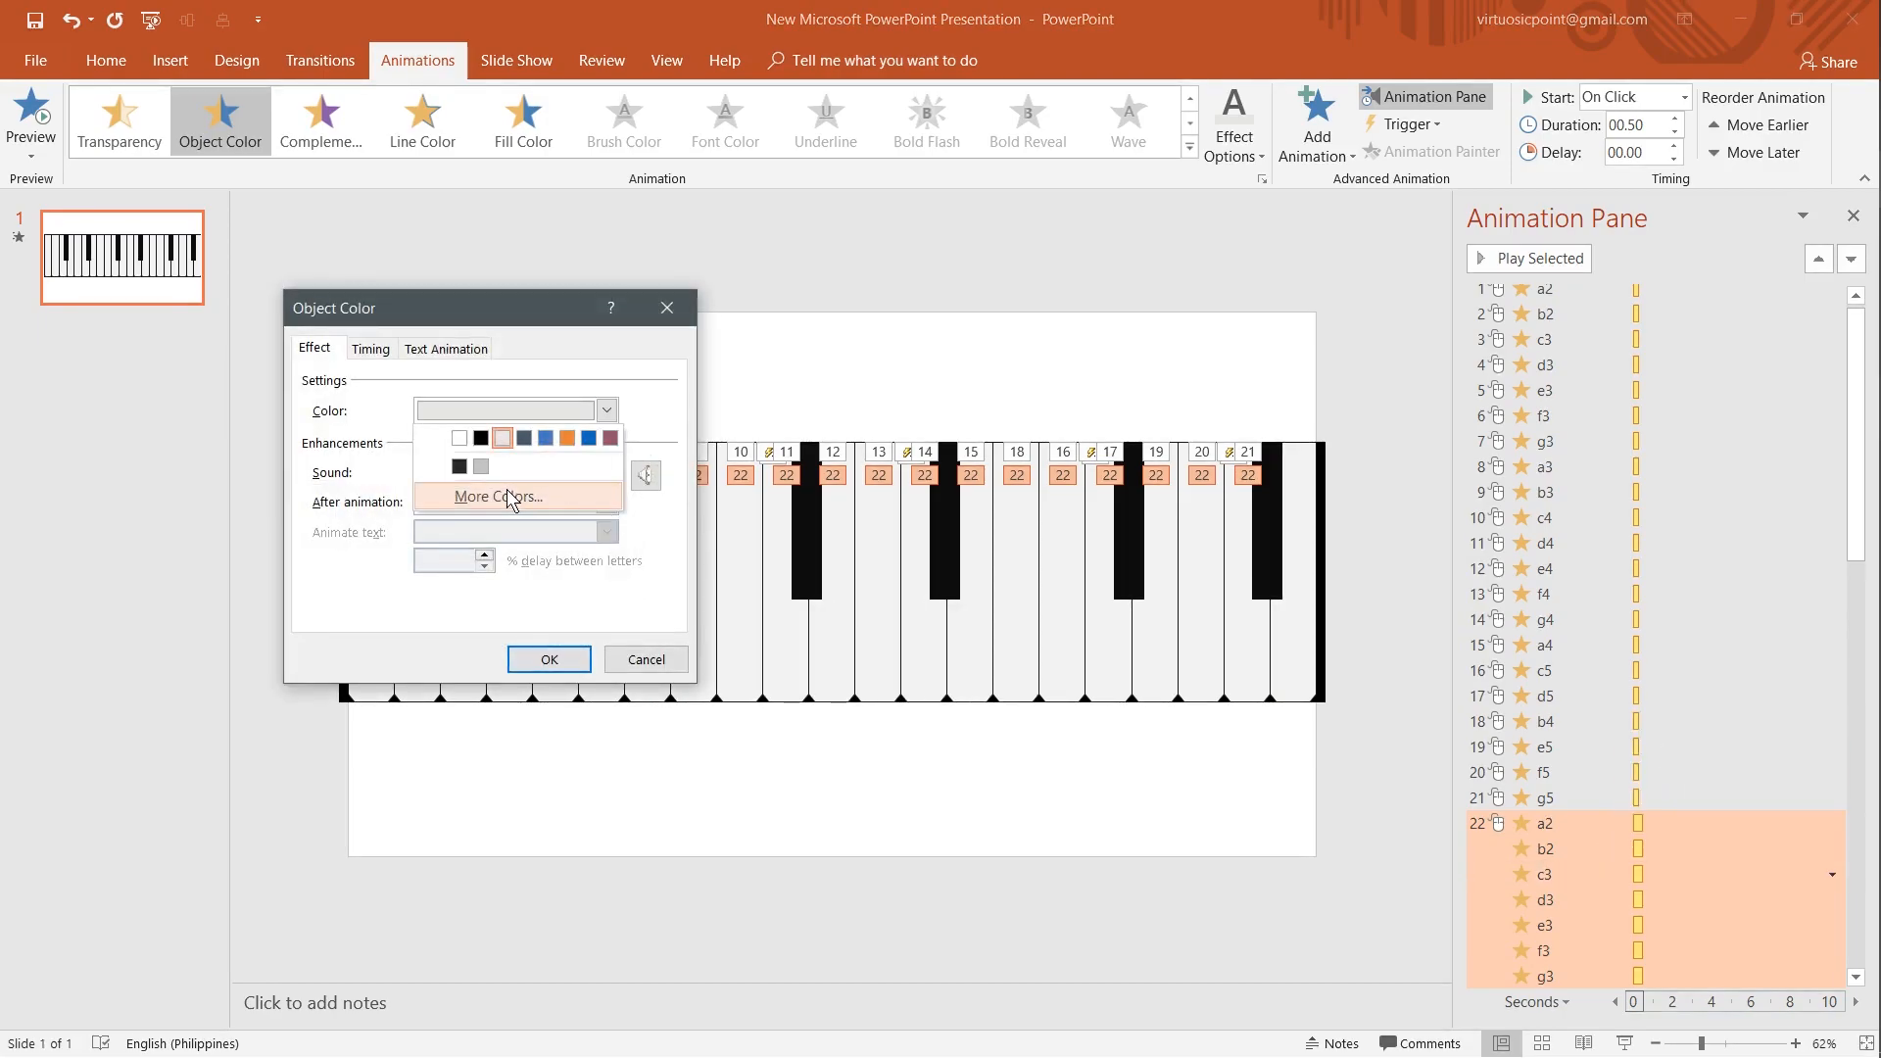
{"action": "left_click", "coordinate": [509, 490]}
{"action": "left_click", "coordinate": [359, 325]}
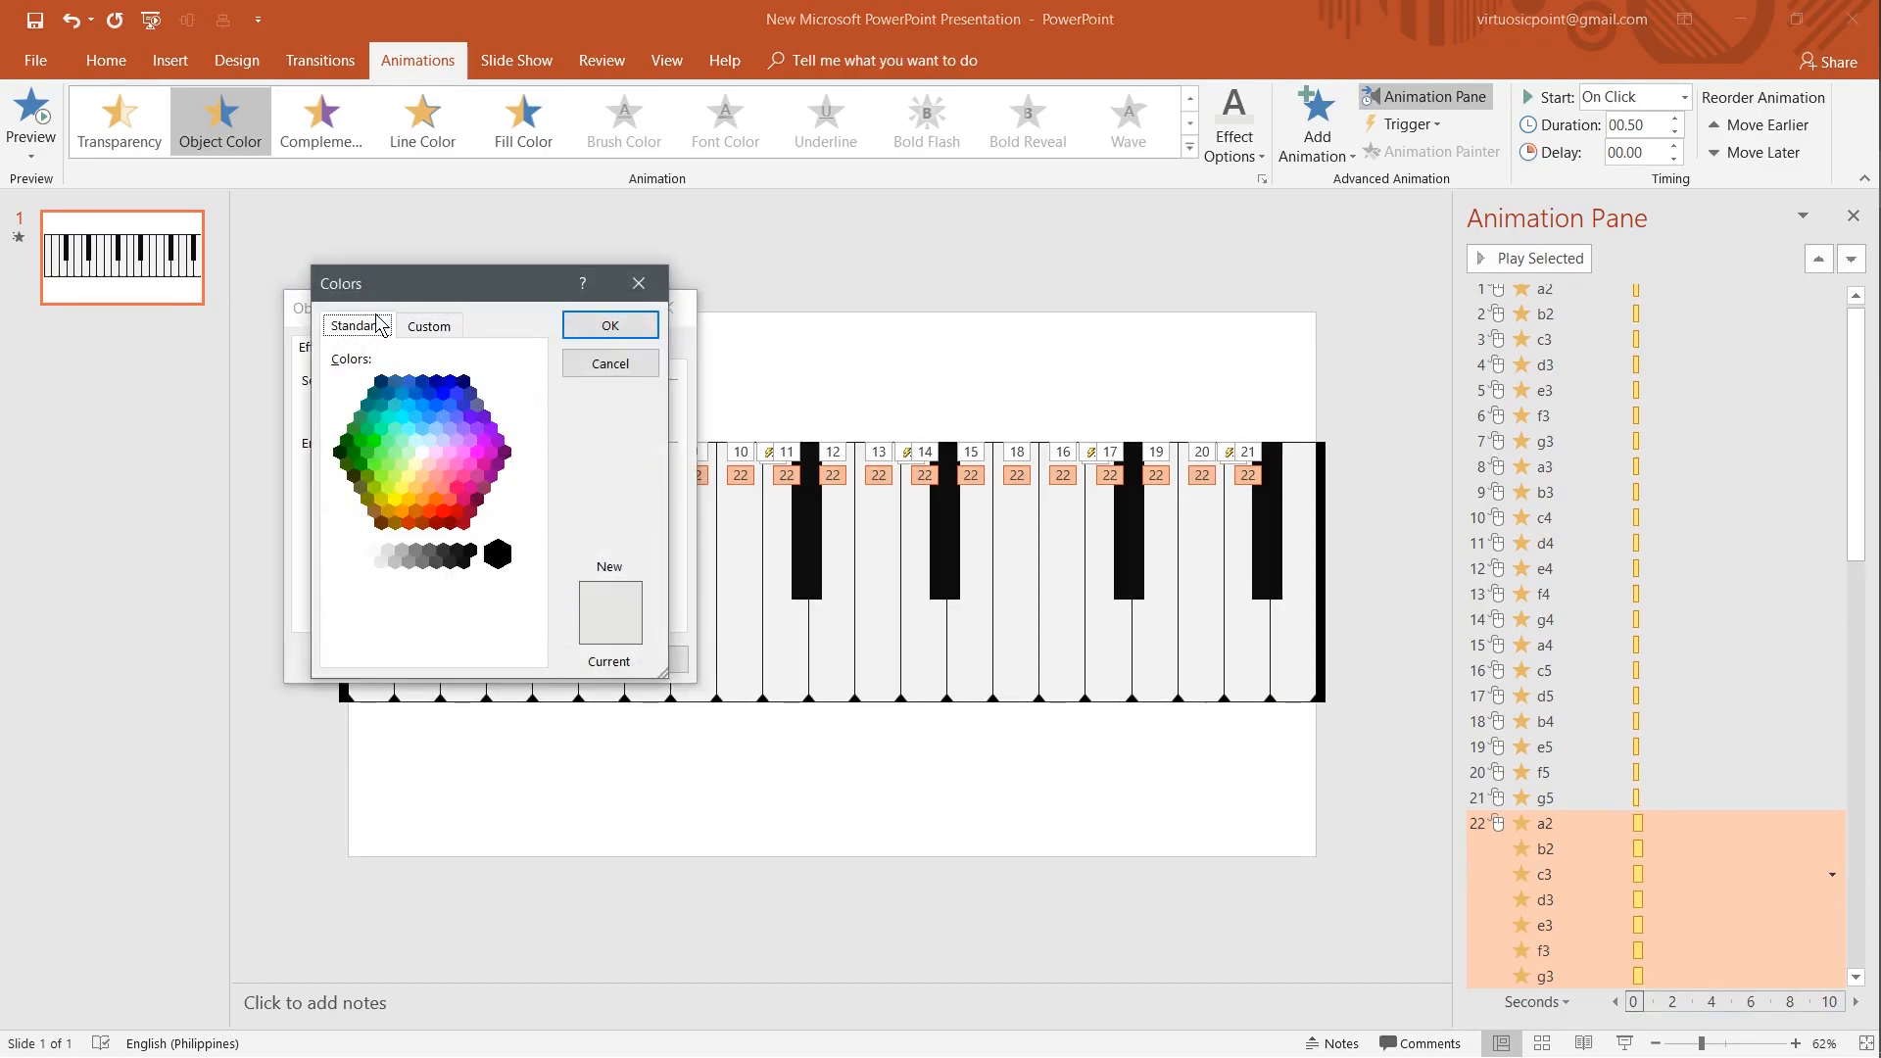
{"action": "left_click", "coordinate": [610, 325]}
{"action": "left_click", "coordinate": [546, 659]}
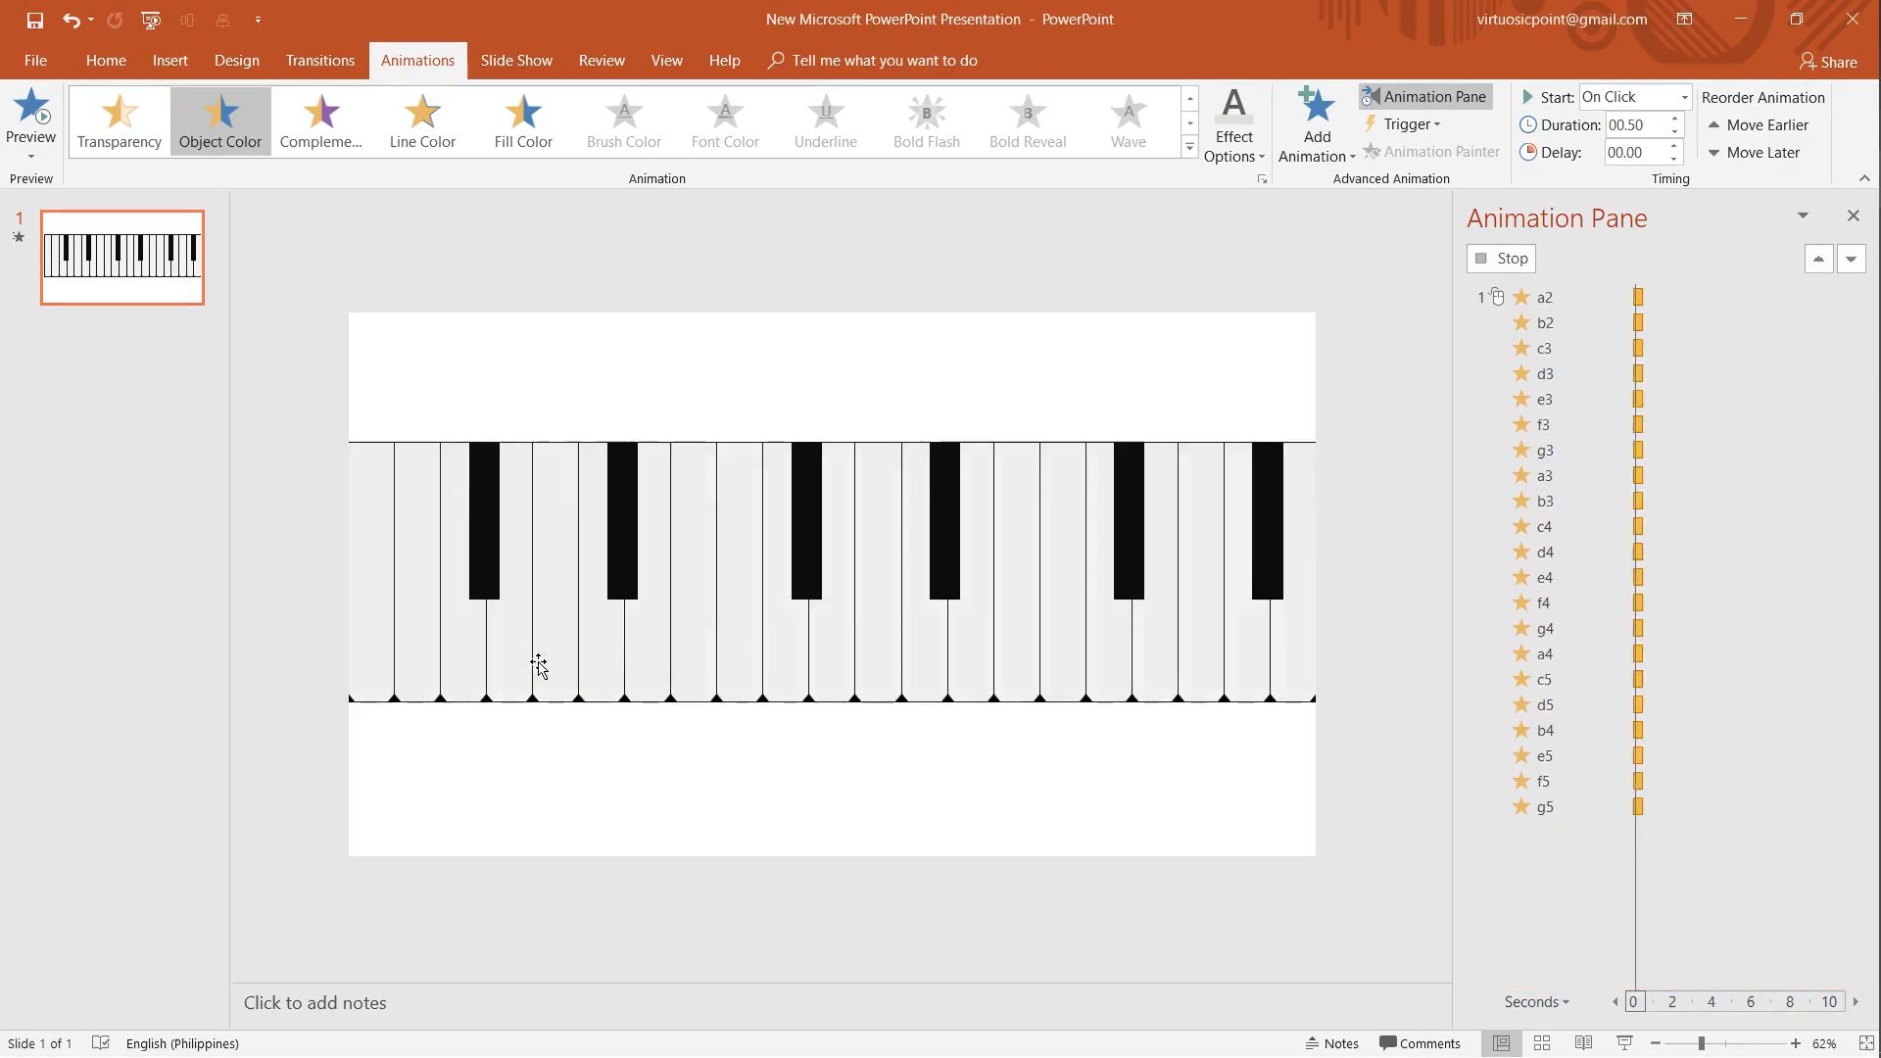
- Set the second set of Object Color animations to the lightest gray of the standard colors
{"action": "right_click", "coordinate": [1616, 875]}
{"action": "left_click", "coordinate": [1632, 768]}
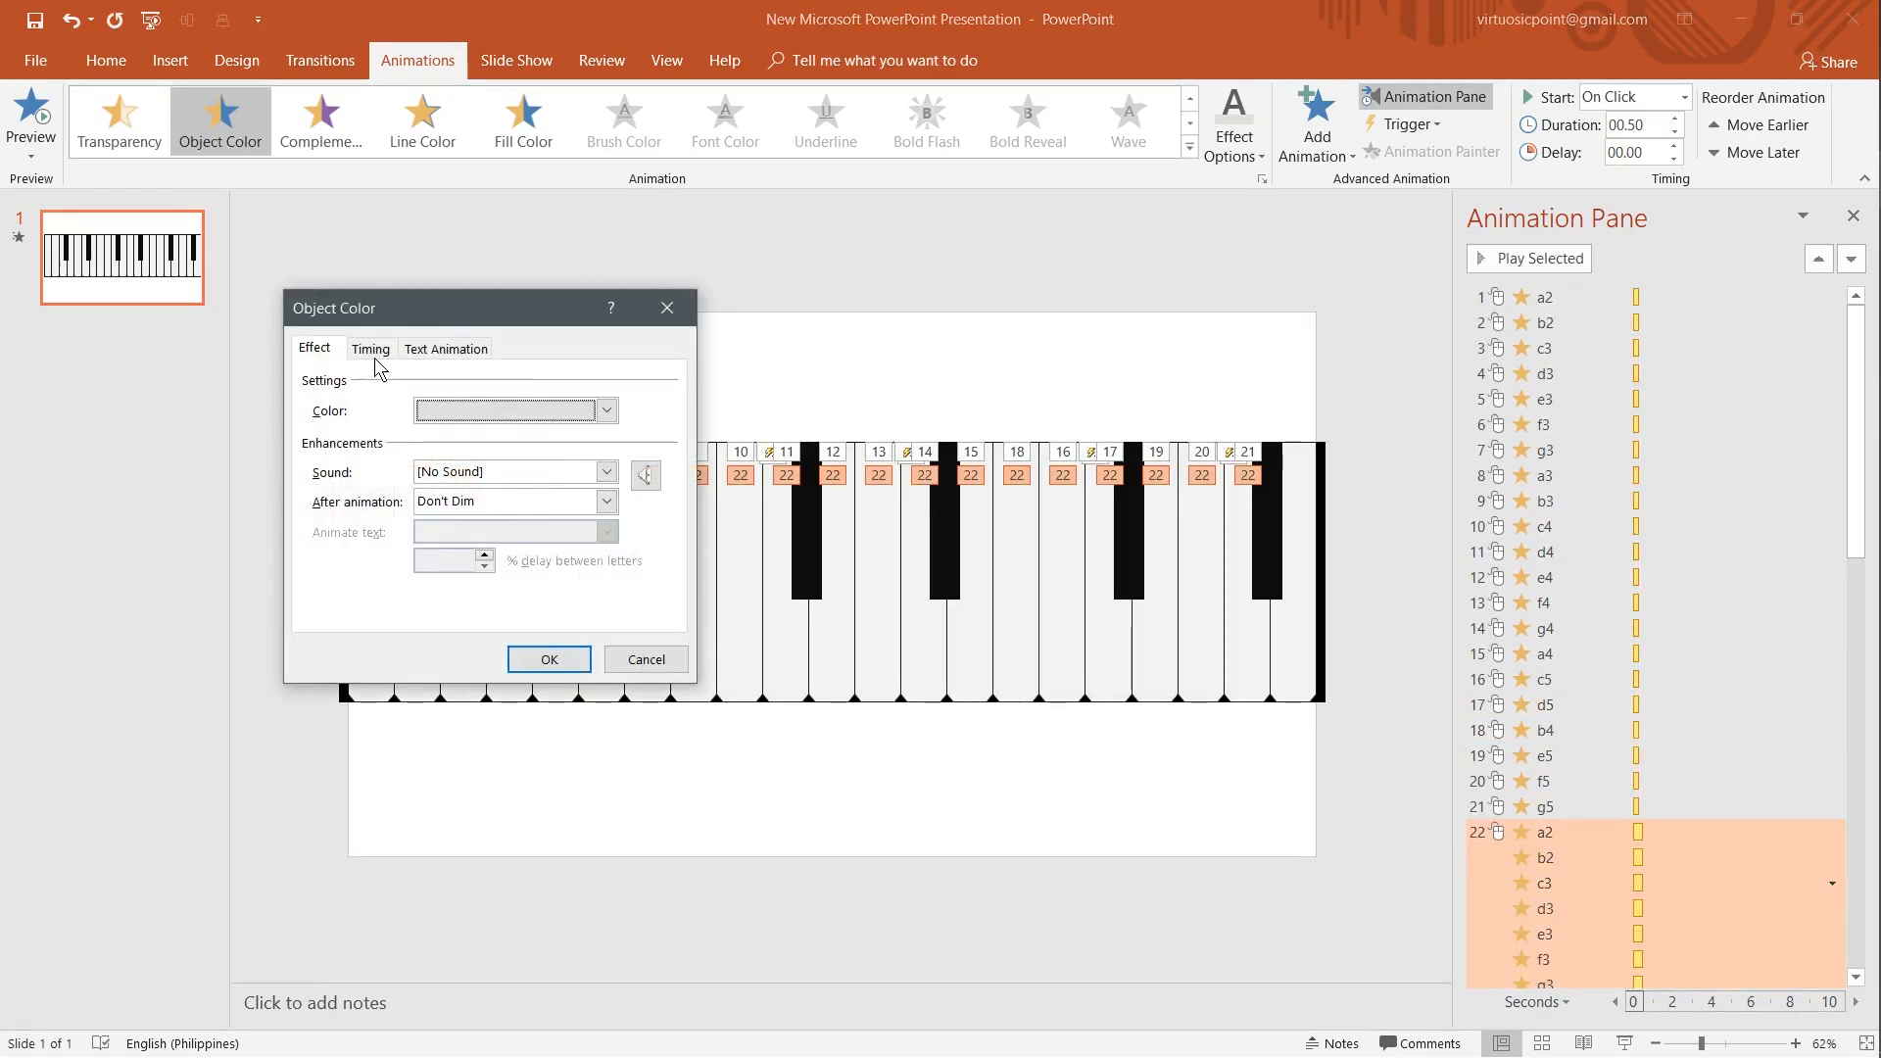
{"action": "left_click", "coordinate": [371, 349]}
{"action": "left_click", "coordinate": [334, 359]}
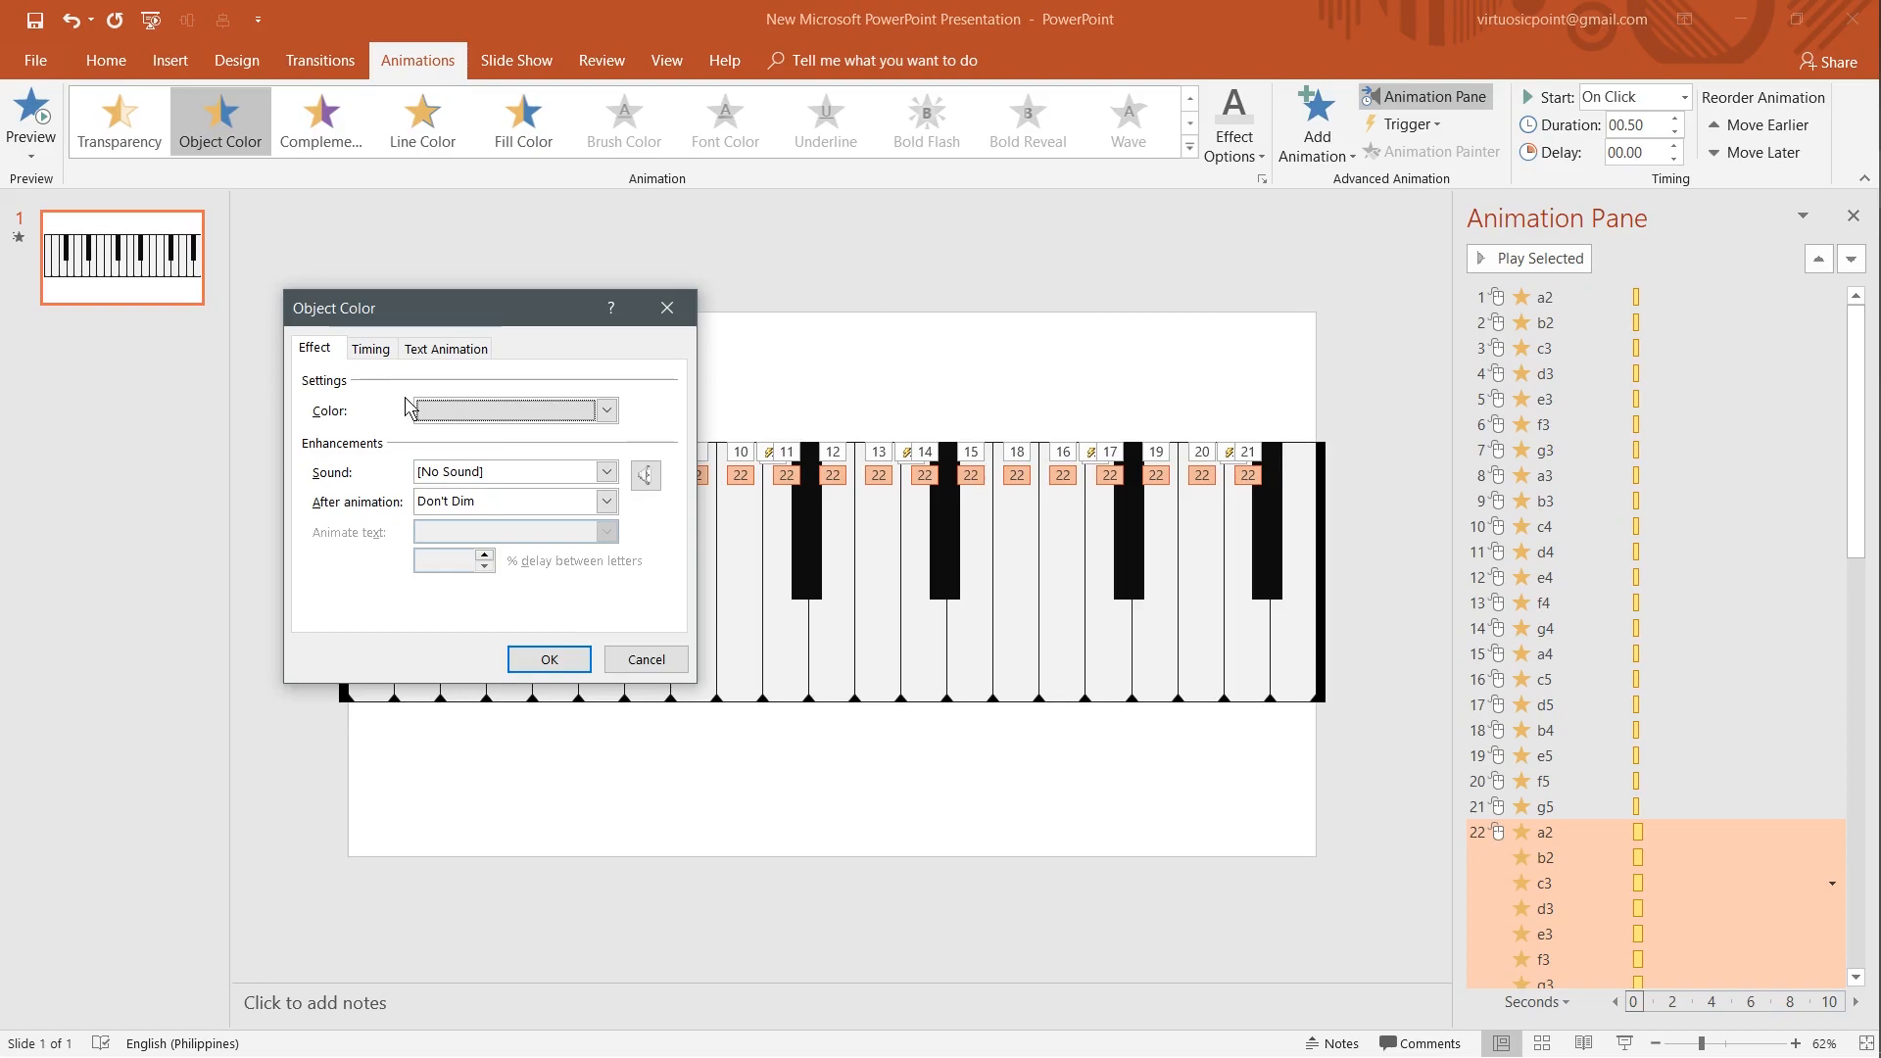
{"action": "left_click", "coordinate": [607, 411]}
{"action": "left_click", "coordinate": [470, 497]}
{"action": "left_click", "coordinate": [394, 569]}
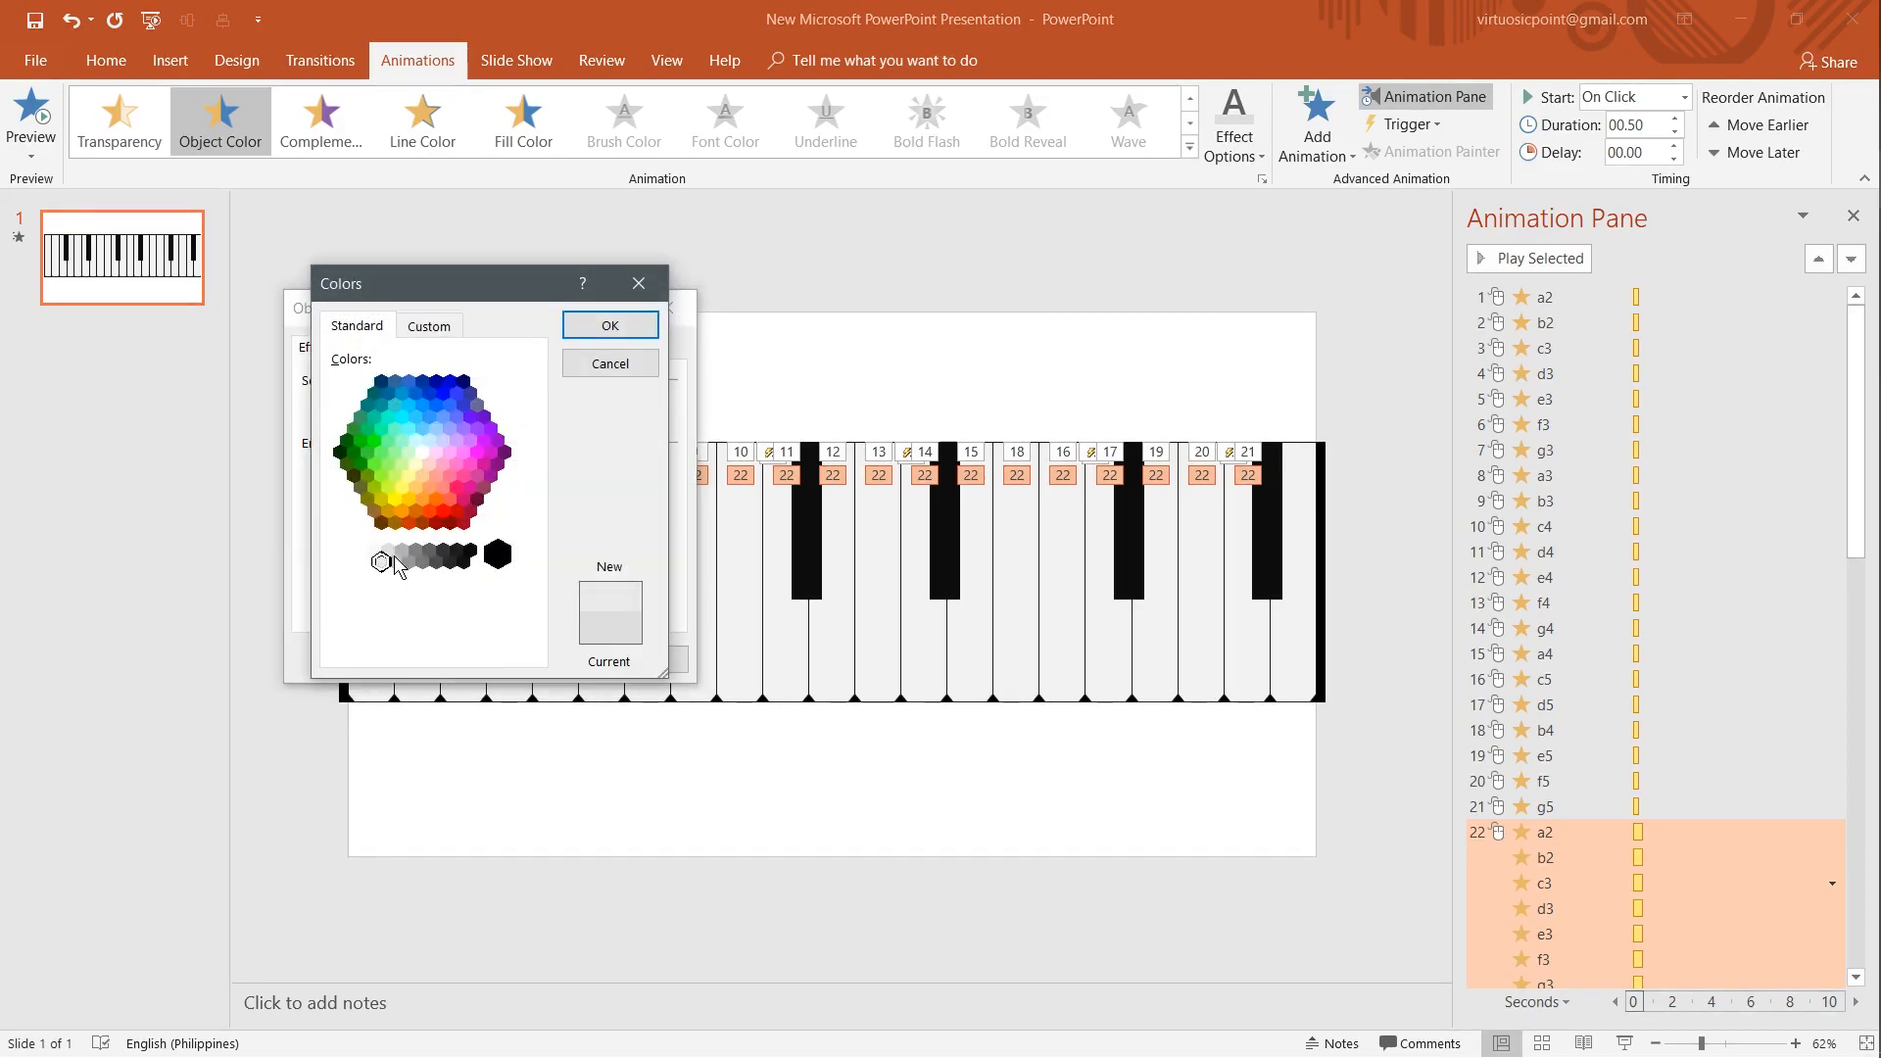
{"action": "left_click", "coordinate": [604, 333]}
{"action": "left_click", "coordinate": [546, 654]}
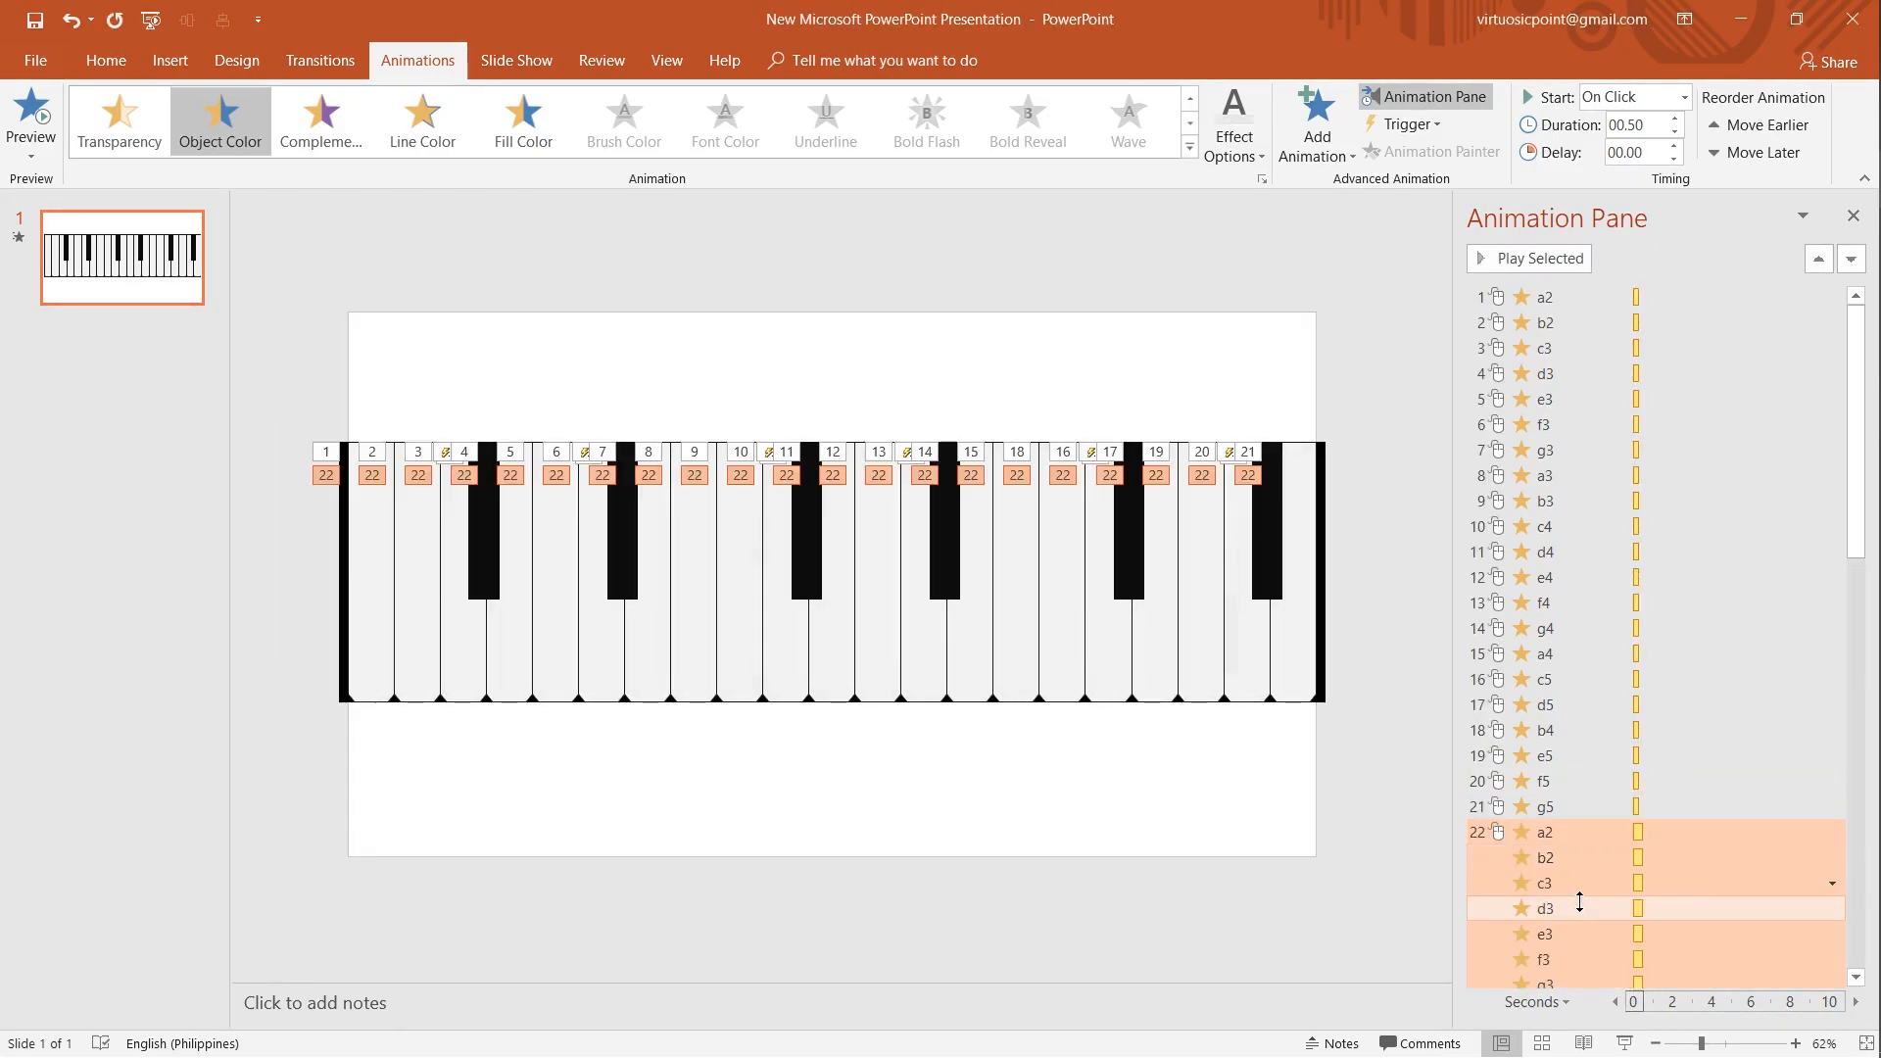
{"action": "right_click", "coordinate": [1617, 908]}
{"action": "left_click", "coordinate": [1631, 785]}
{"action": "left_click", "coordinate": [495, 497]}
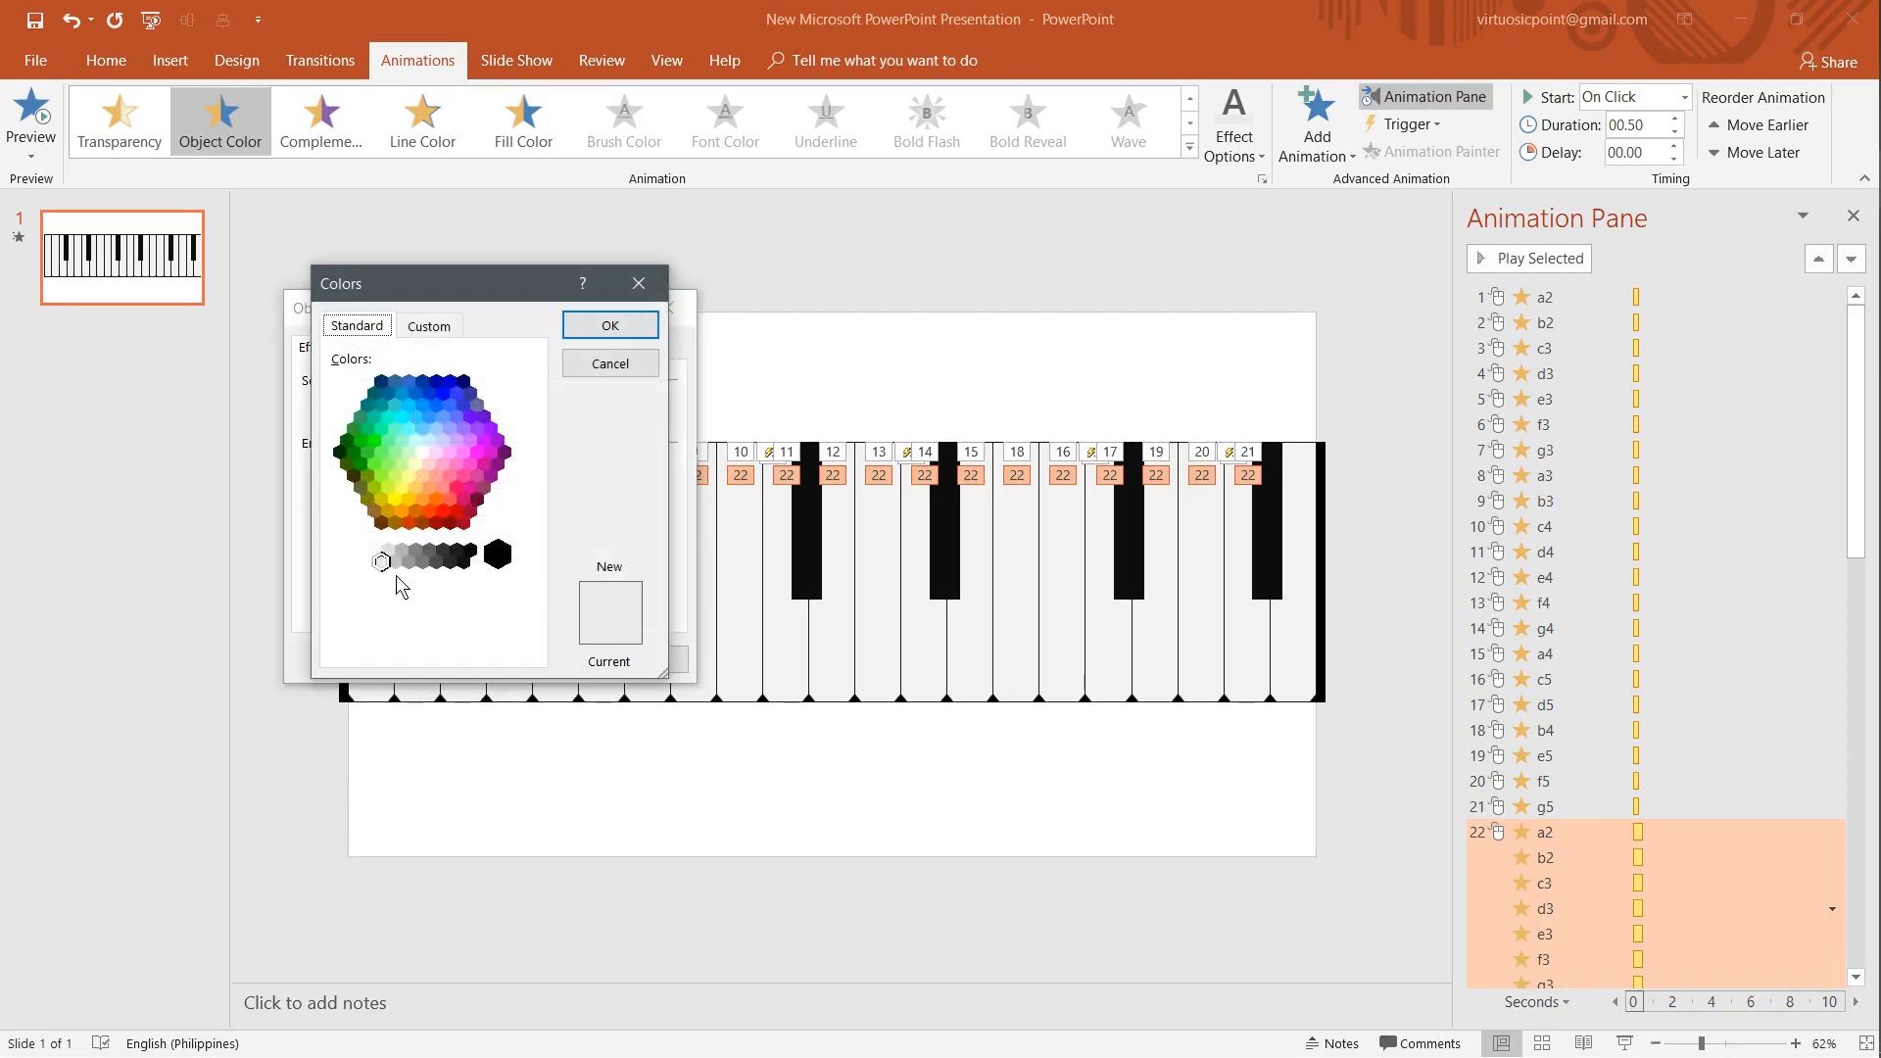
{"action": "left_click", "coordinate": [601, 323]}
{"action": "left_click", "coordinate": [547, 657]}
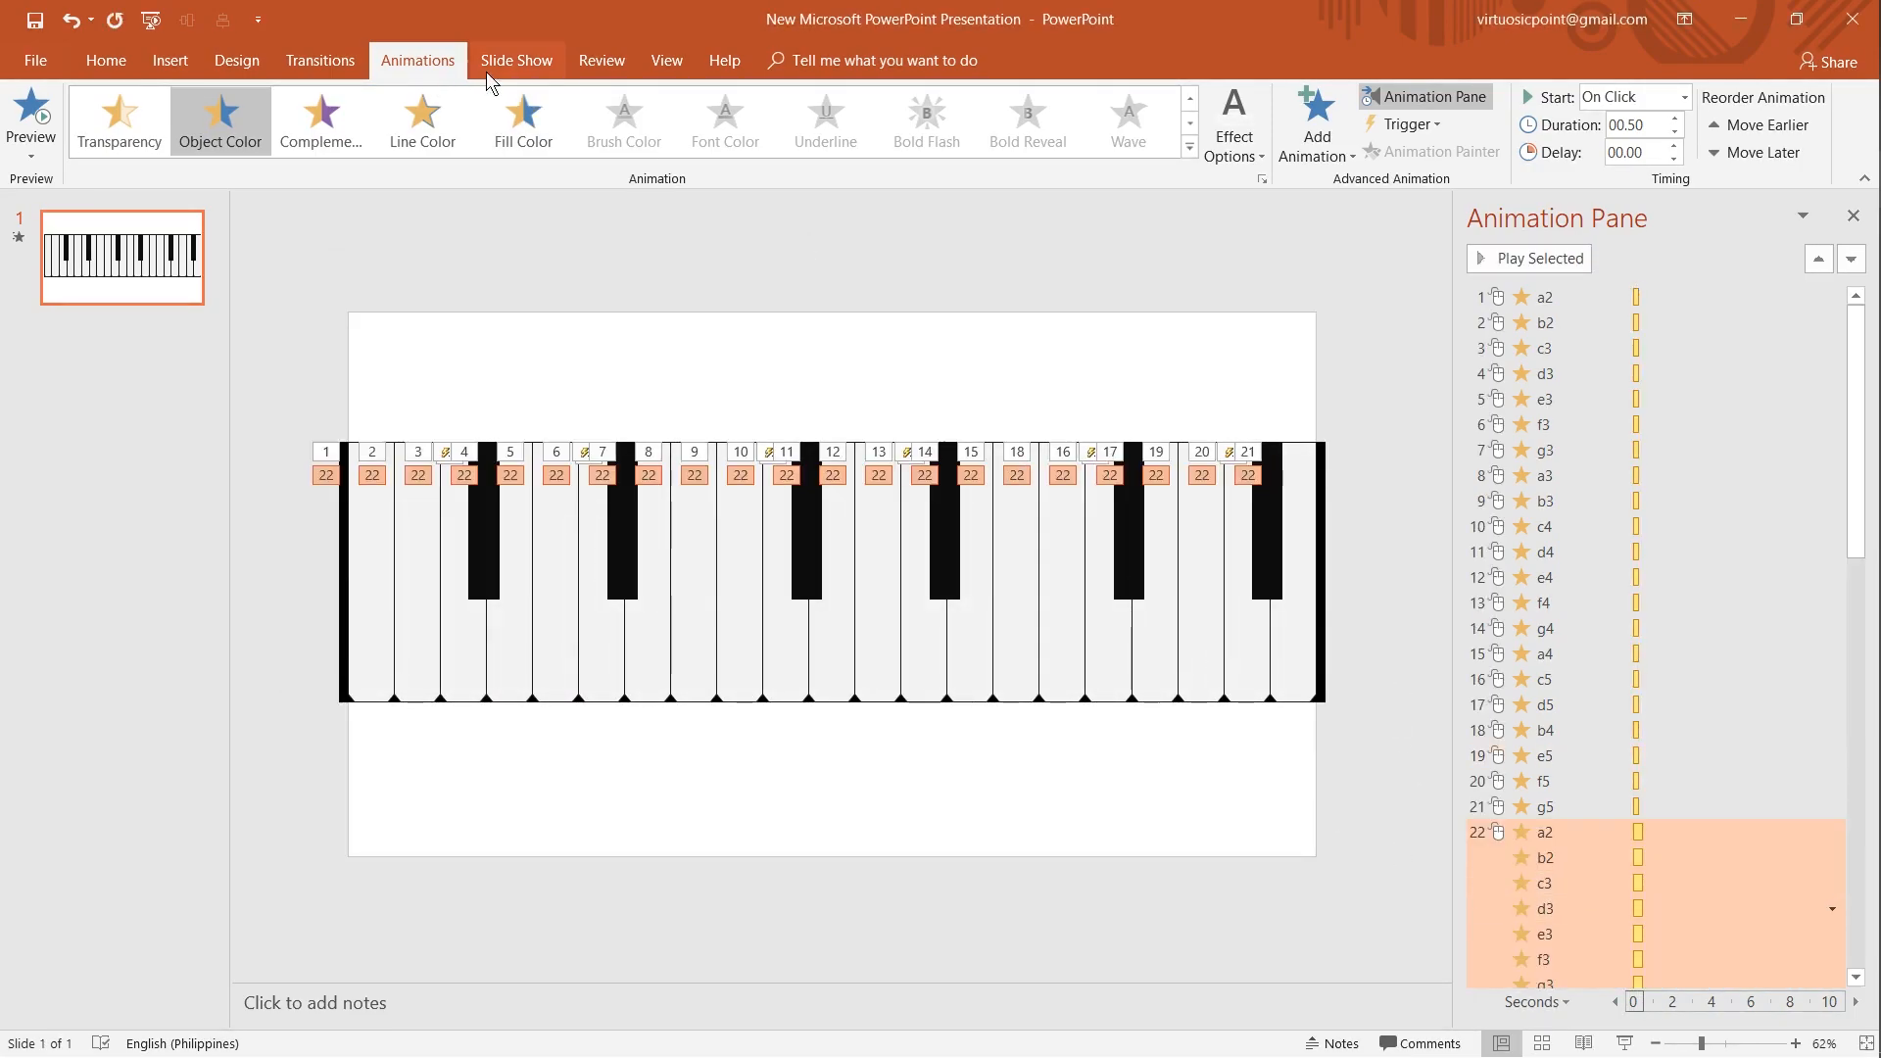
- Fill all the white piano keys with a very pale gray from the standard colors
{"action": "left_click", "coordinate": [105, 68]}
{"action": "left_click", "coordinate": [378, 645], "text": "ctrl"}
{"action": "left_click", "coordinate": [419, 646], "text": "ctrl"}
{"action": "left_click", "coordinate": [462, 649], "text": "ctrl"}
{"action": "left_click", "coordinate": [509, 648], "text": "ctrl"}
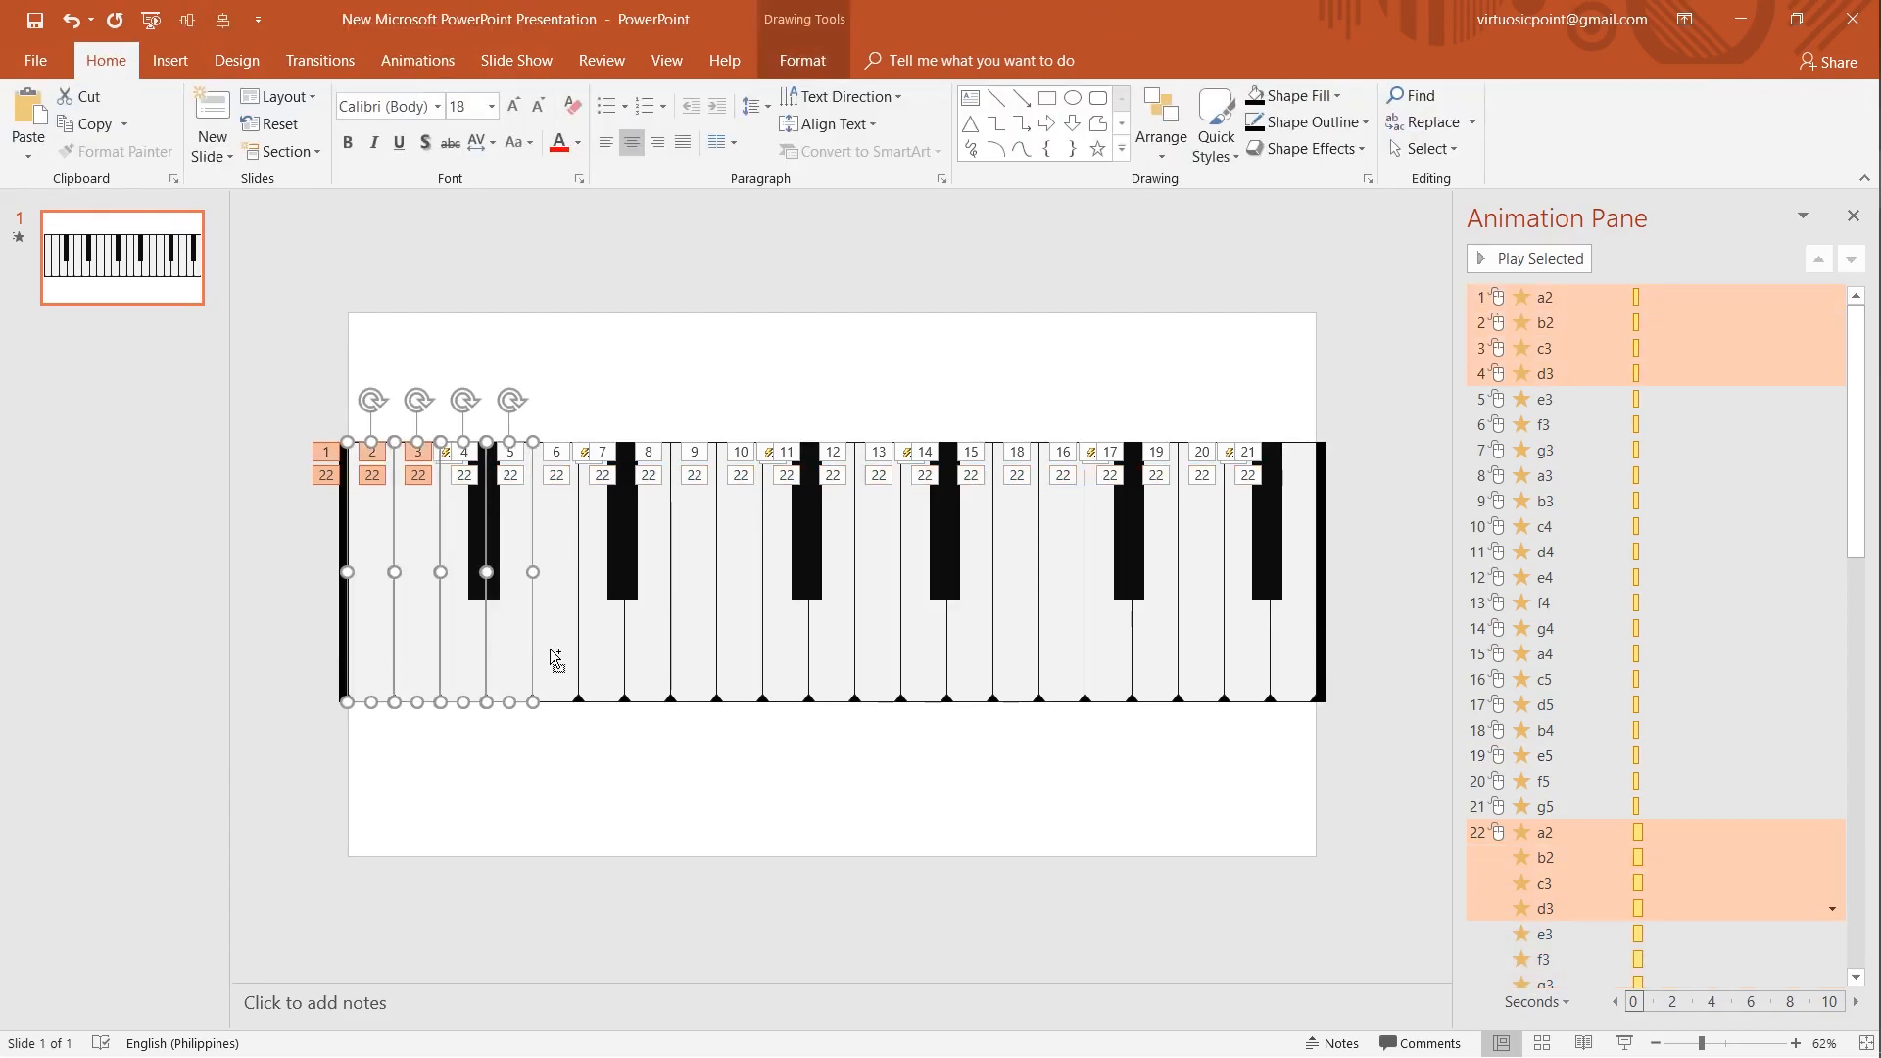
{"action": "left_click", "coordinate": [555, 647], "text": "ctrl"}
{"action": "left_click", "coordinate": [601, 644], "text": "ctrl"}
{"action": "left_click", "coordinate": [649, 643], "text": "ctrl"}
{"action": "left_click", "coordinate": [694, 650], "text": "ctrl"}
{"action": "left_click", "coordinate": [739, 655], "text": "ctrl"}
{"action": "left_click", "coordinate": [787, 656], "text": "ctrl"}
{"action": "left_click", "coordinate": [833, 658], "text": "ctrl"}
{"action": "left_click", "coordinate": [879, 658], "text": "ctrl"}
{"action": "left_click", "coordinate": [925, 655], "text": "ctrl"}
{"action": "left_click", "coordinate": [971, 651], "text": "ctrl"}
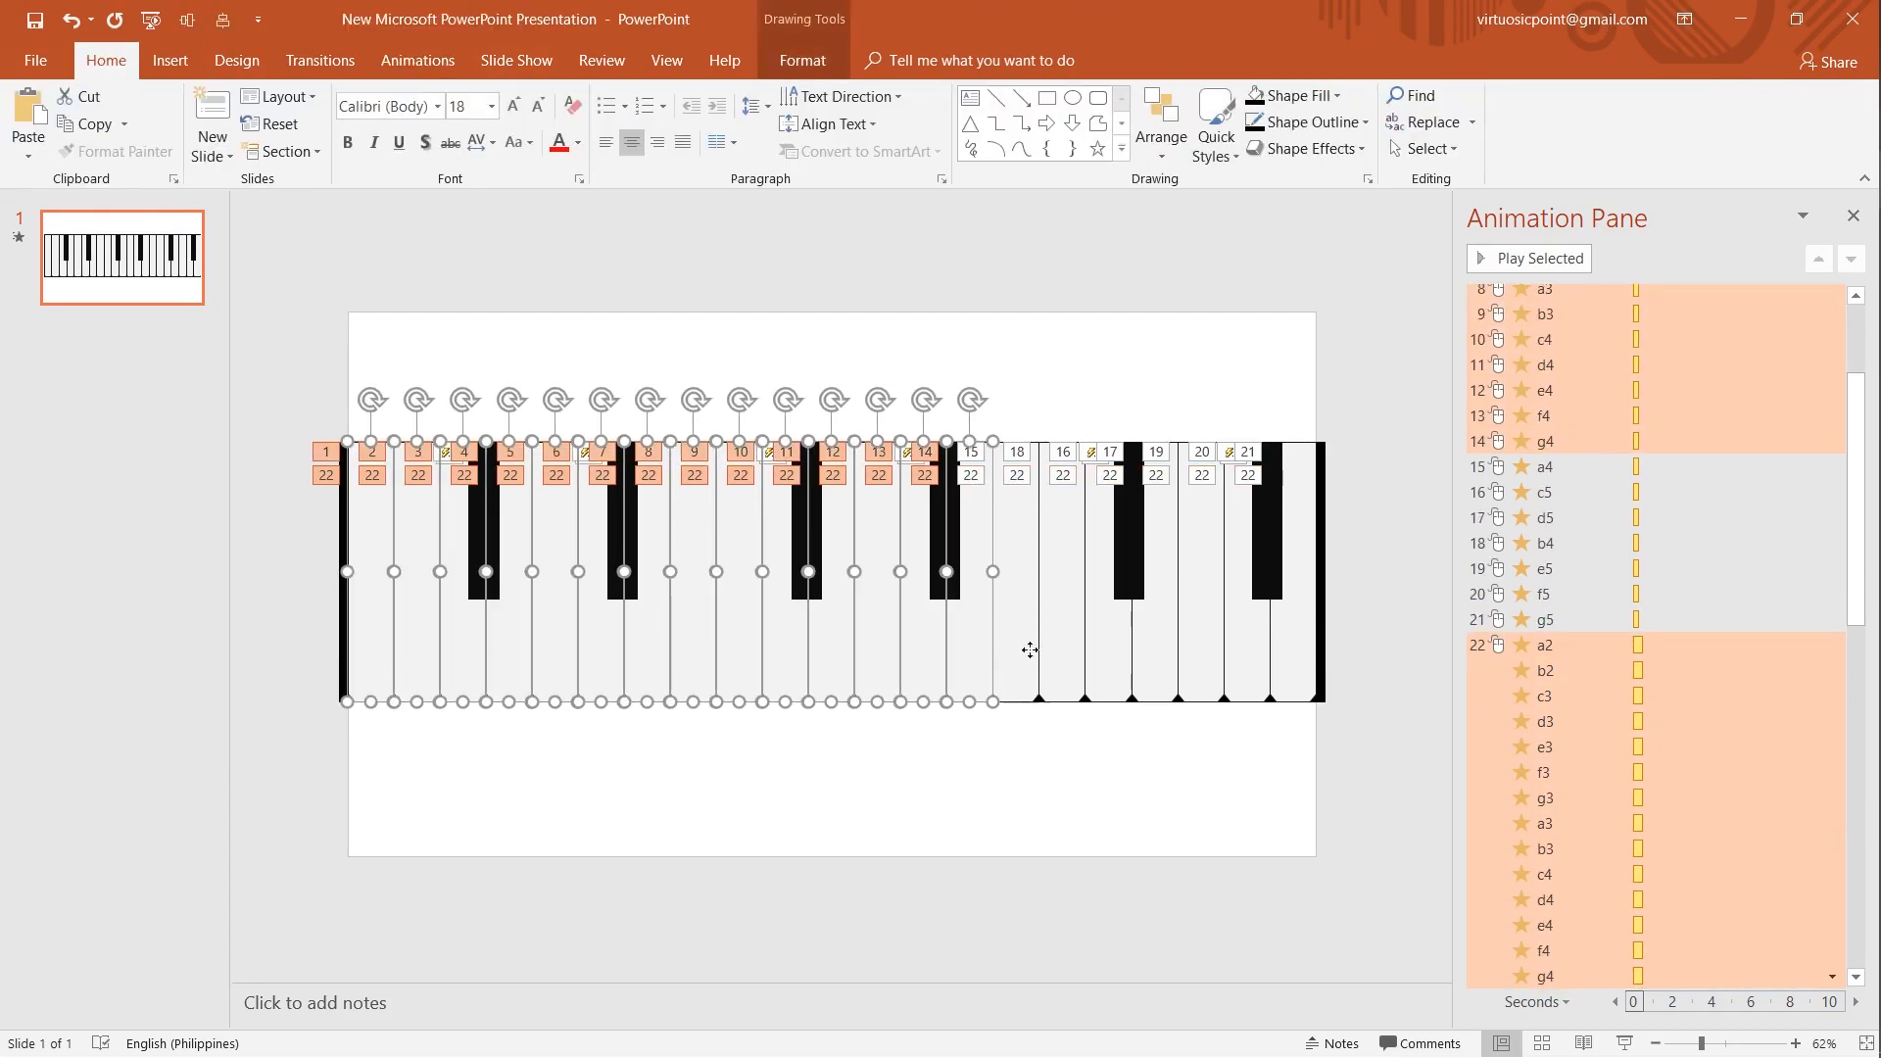
{"action": "left_click", "coordinate": [1017, 652], "text": "ctrl"}
{"action": "key", "text": "ctrl+z"}
{"action": "key", "text": "ctrl+y"}
{"action": "key", "text": "ctrl+z"}
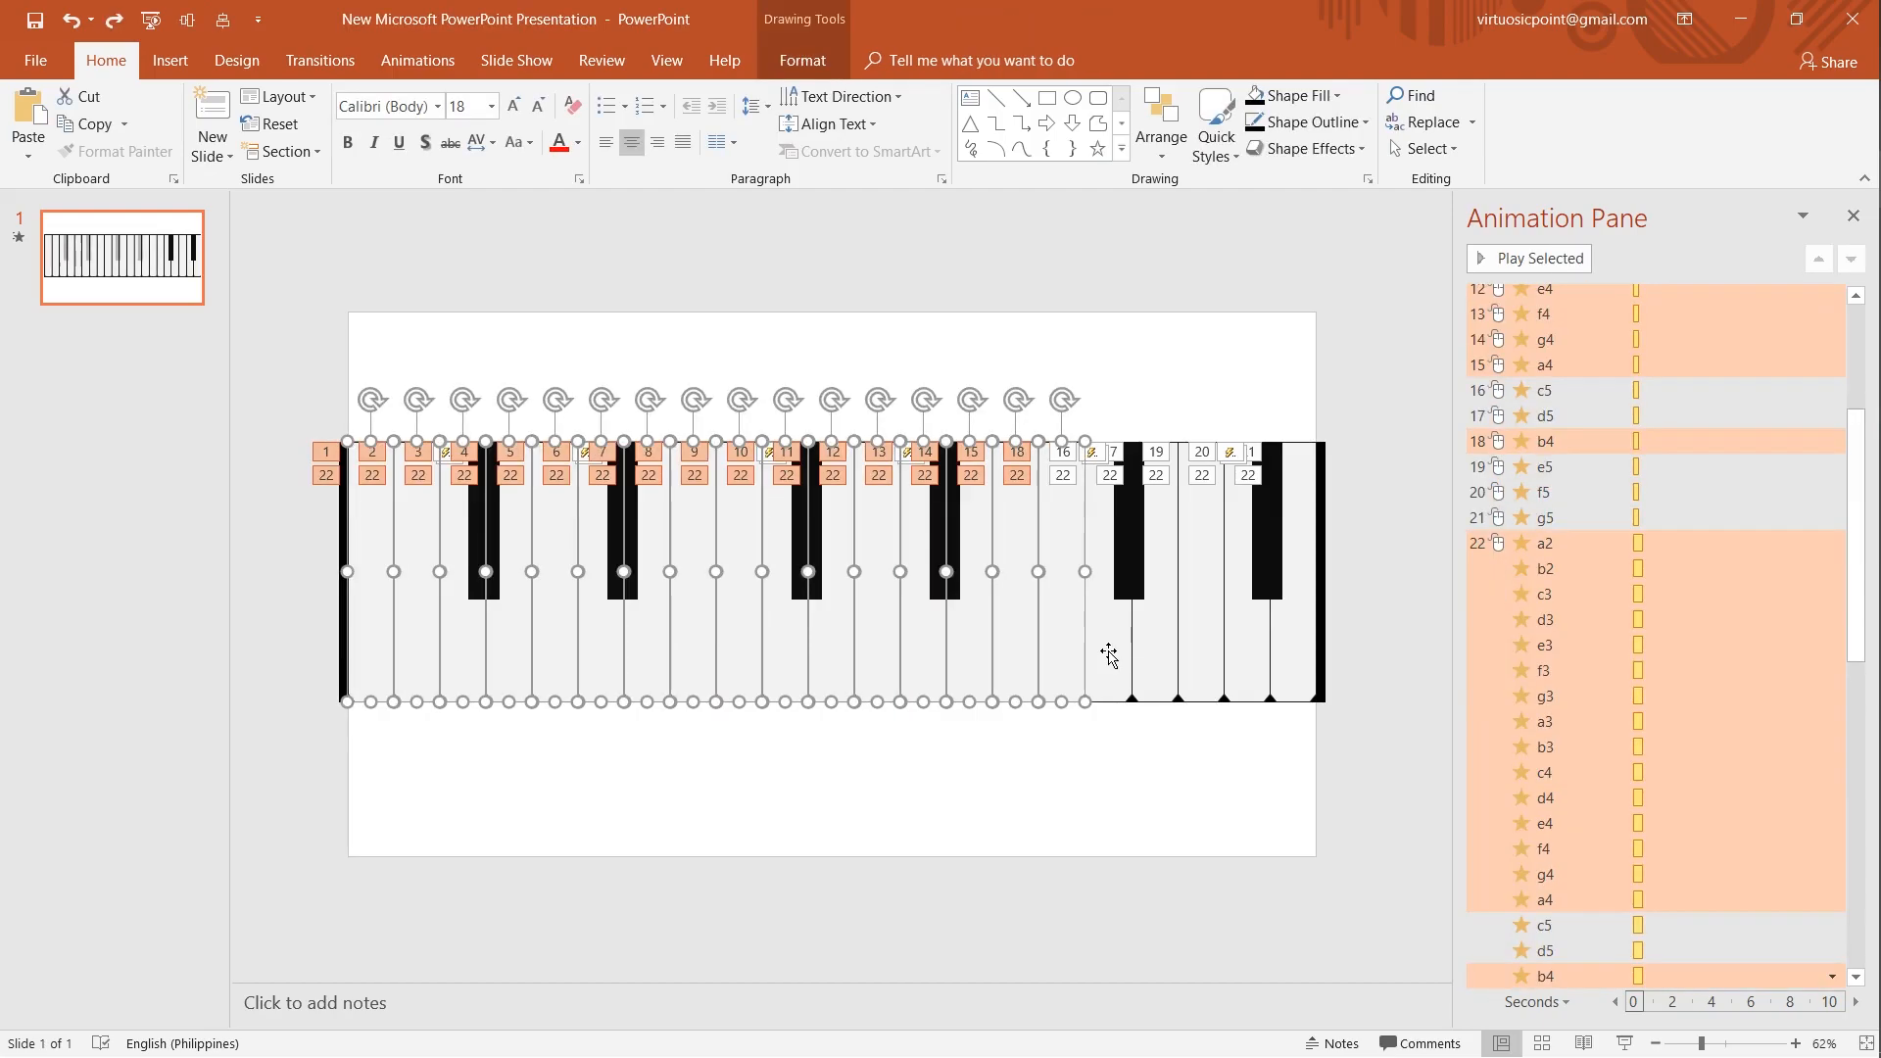
{"action": "left_click", "coordinate": [1109, 654], "text": "ctrl"}
{"action": "left_click", "coordinate": [1156, 663], "text": "ctrl"}
{"action": "left_click", "coordinate": [1191, 669], "text": "ctrl"}
{"action": "left_click", "coordinate": [1242, 667], "text": "ctrl"}
{"action": "left_click", "coordinate": [1284, 659], "text": "ctrl"}
{"action": "scroll", "coordinate": [1755, 715], "scroll_direction": "up", "scroll_amount": 4}
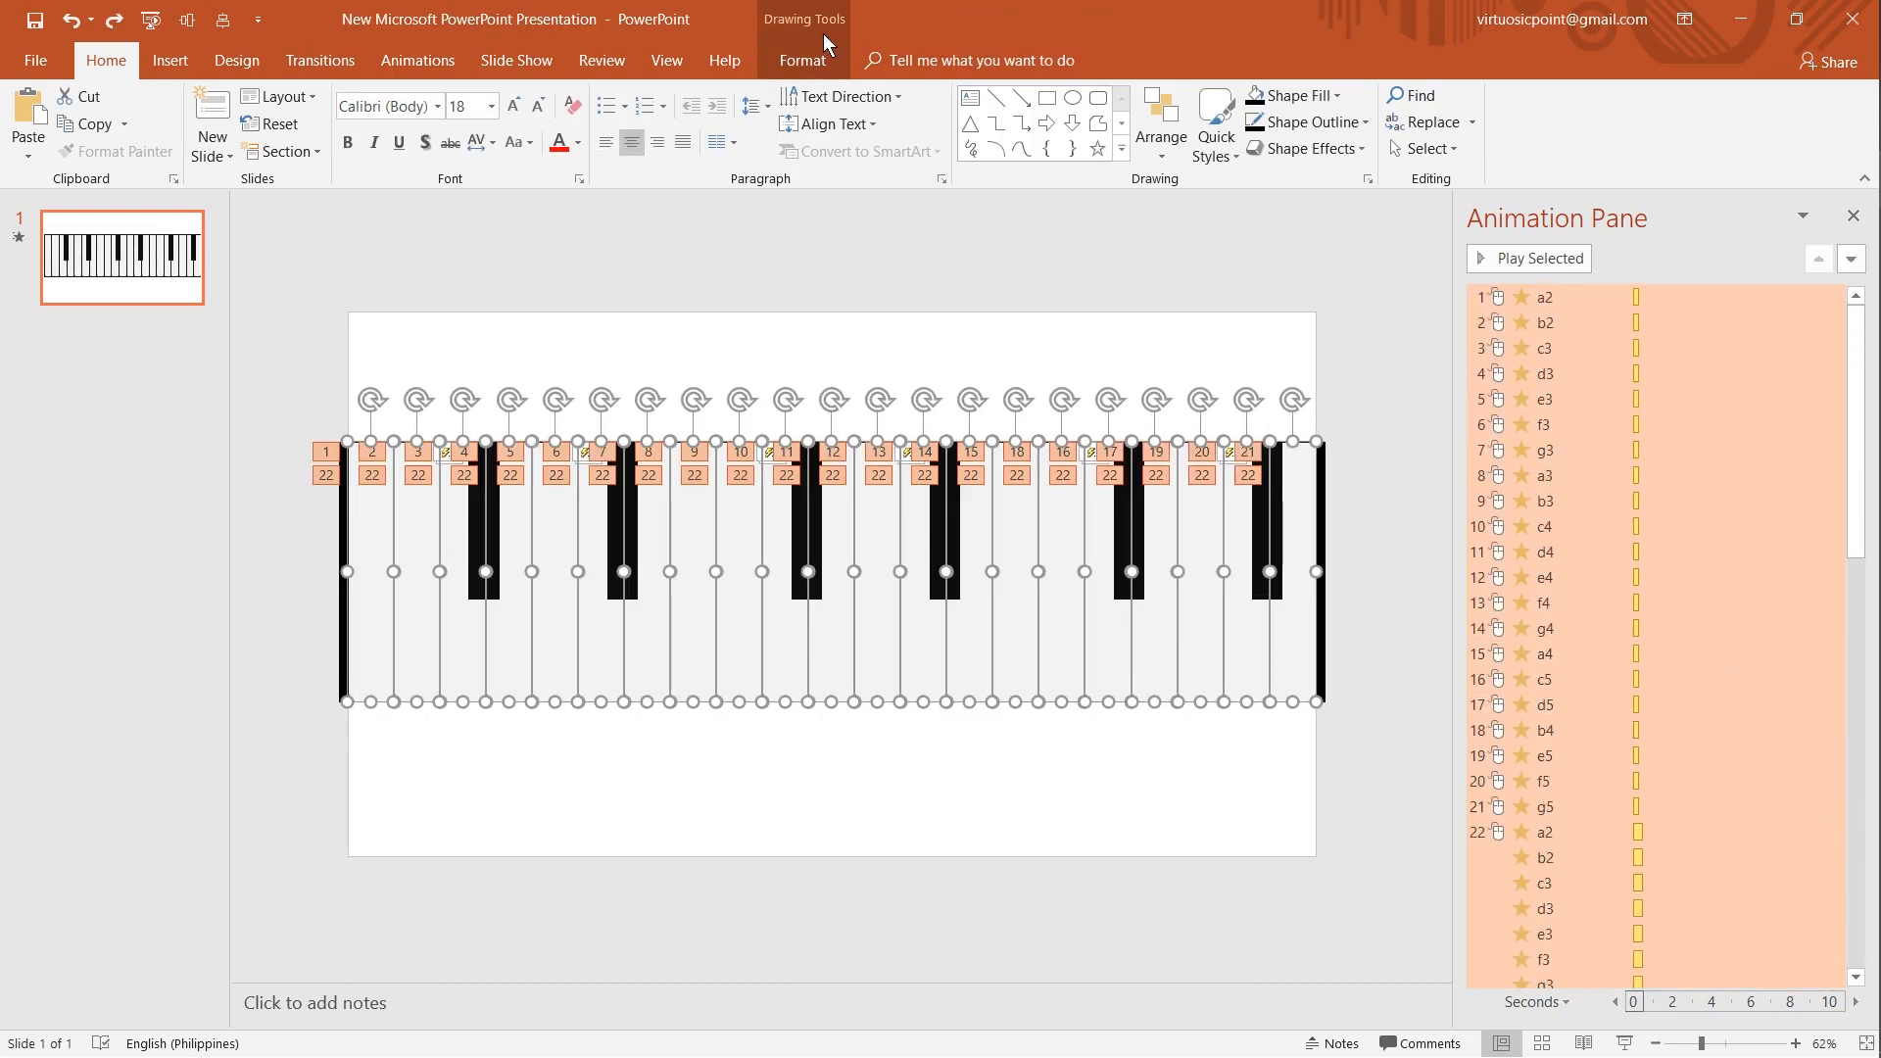
{"action": "left_click", "coordinate": [803, 60]}
{"action": "left_click", "coordinate": [880, 95]}
{"action": "left_click", "coordinate": [923, 333]}
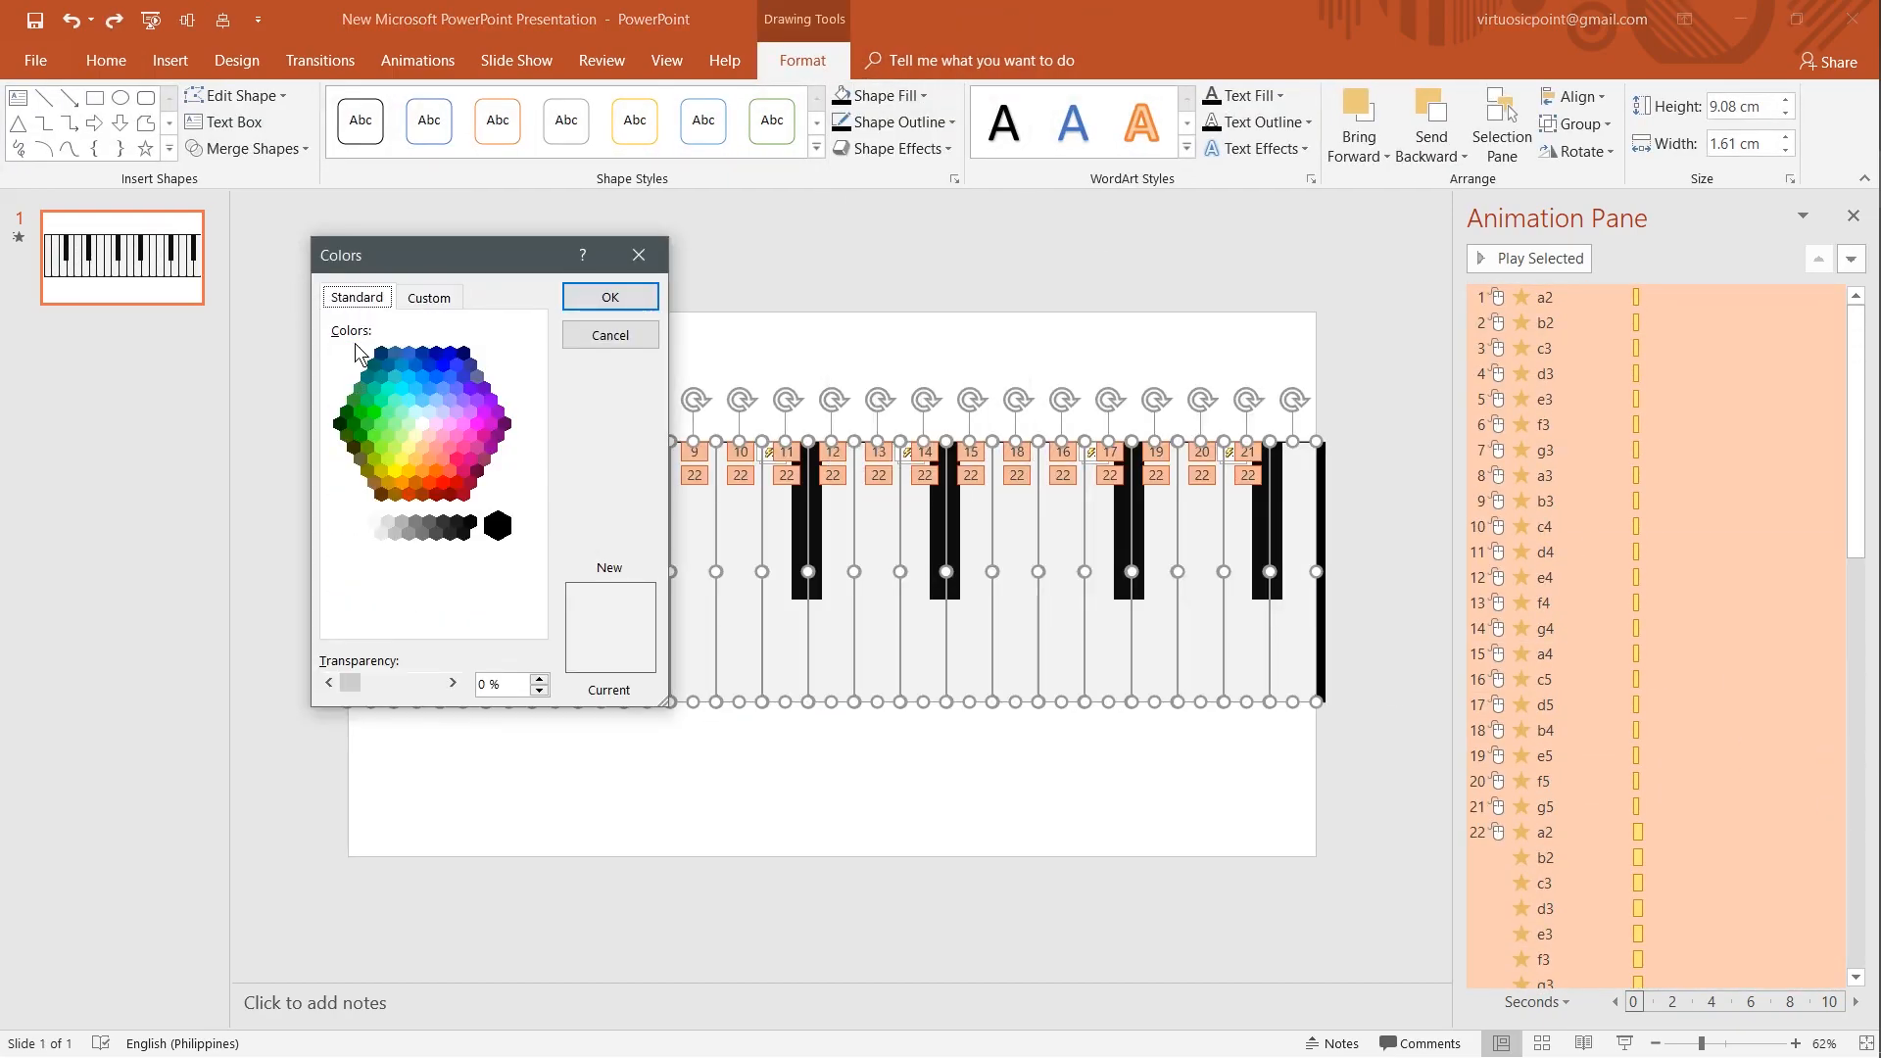
{"action": "left_click", "coordinate": [610, 300]}
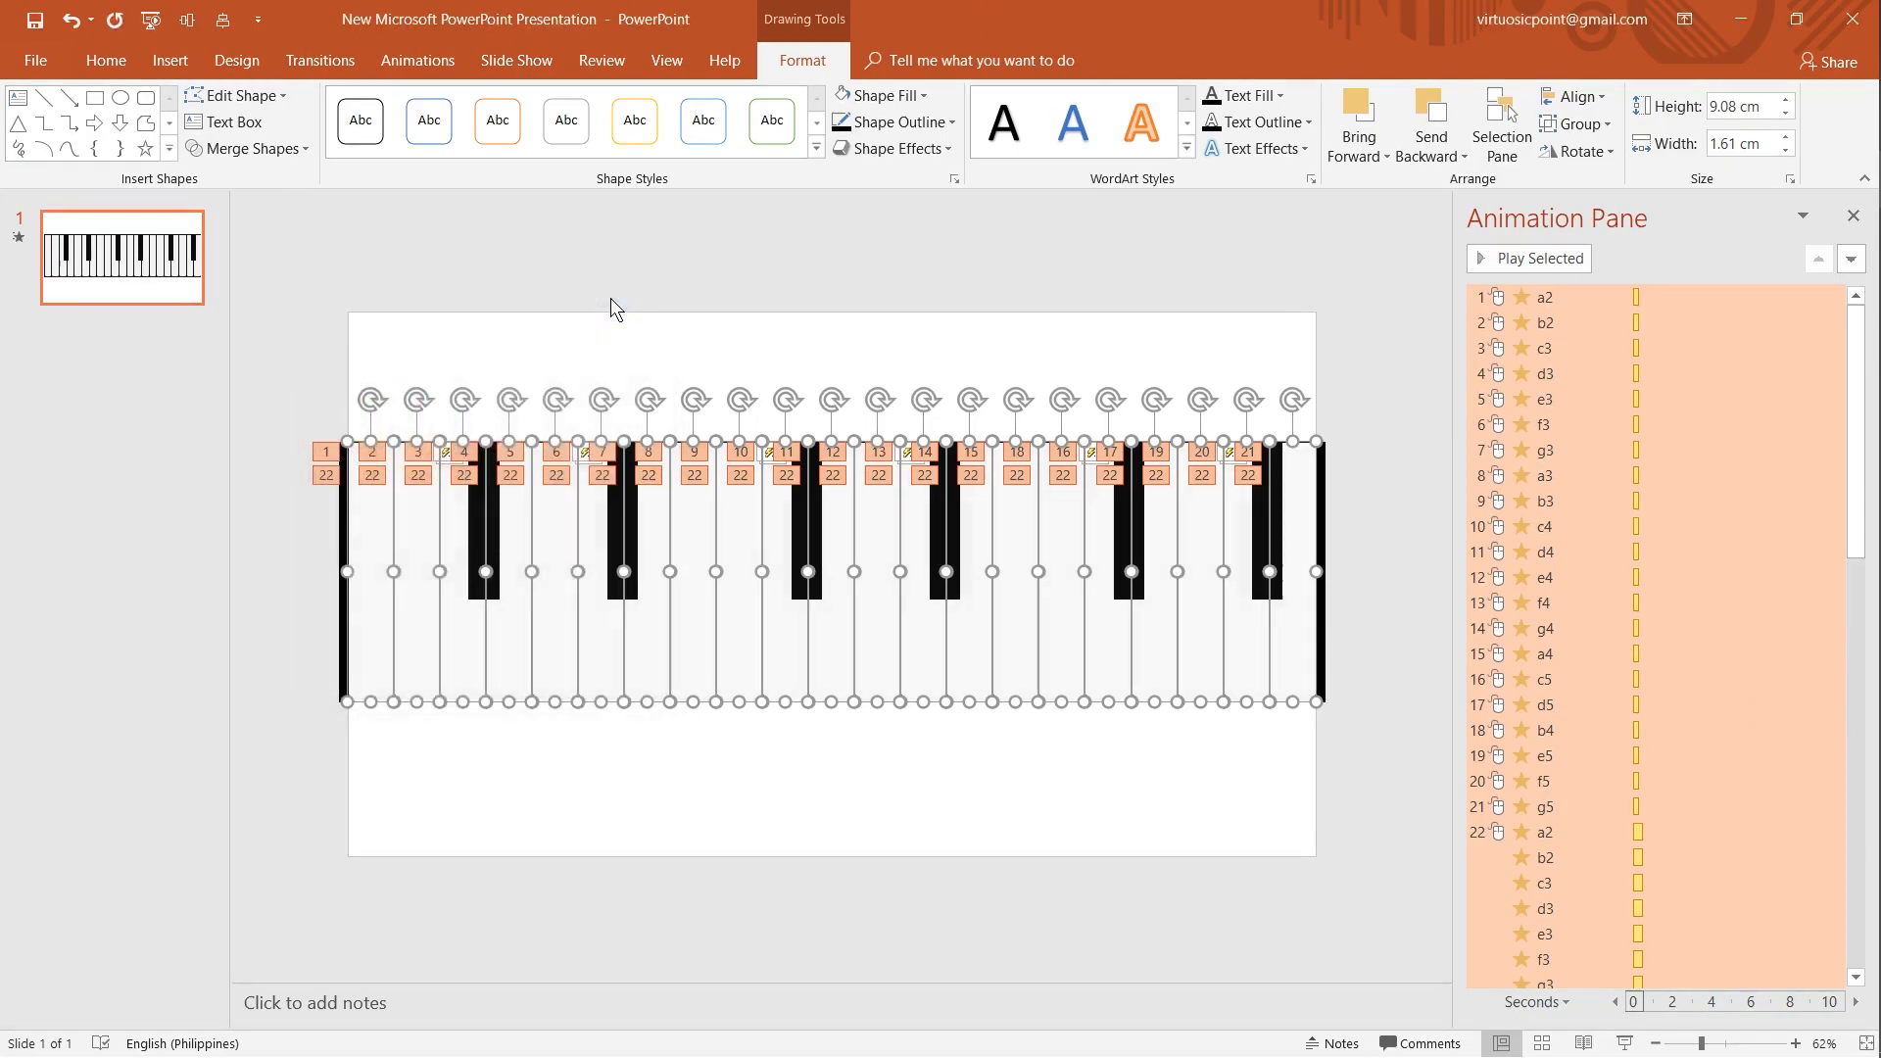
- Make the second set of animations, a2 to g5, start After Previous
{"action": "left_click", "coordinate": [1339, 338]}
{"action": "scroll", "coordinate": [1570, 693], "scroll_direction": "down", "scroll_amount": 6}
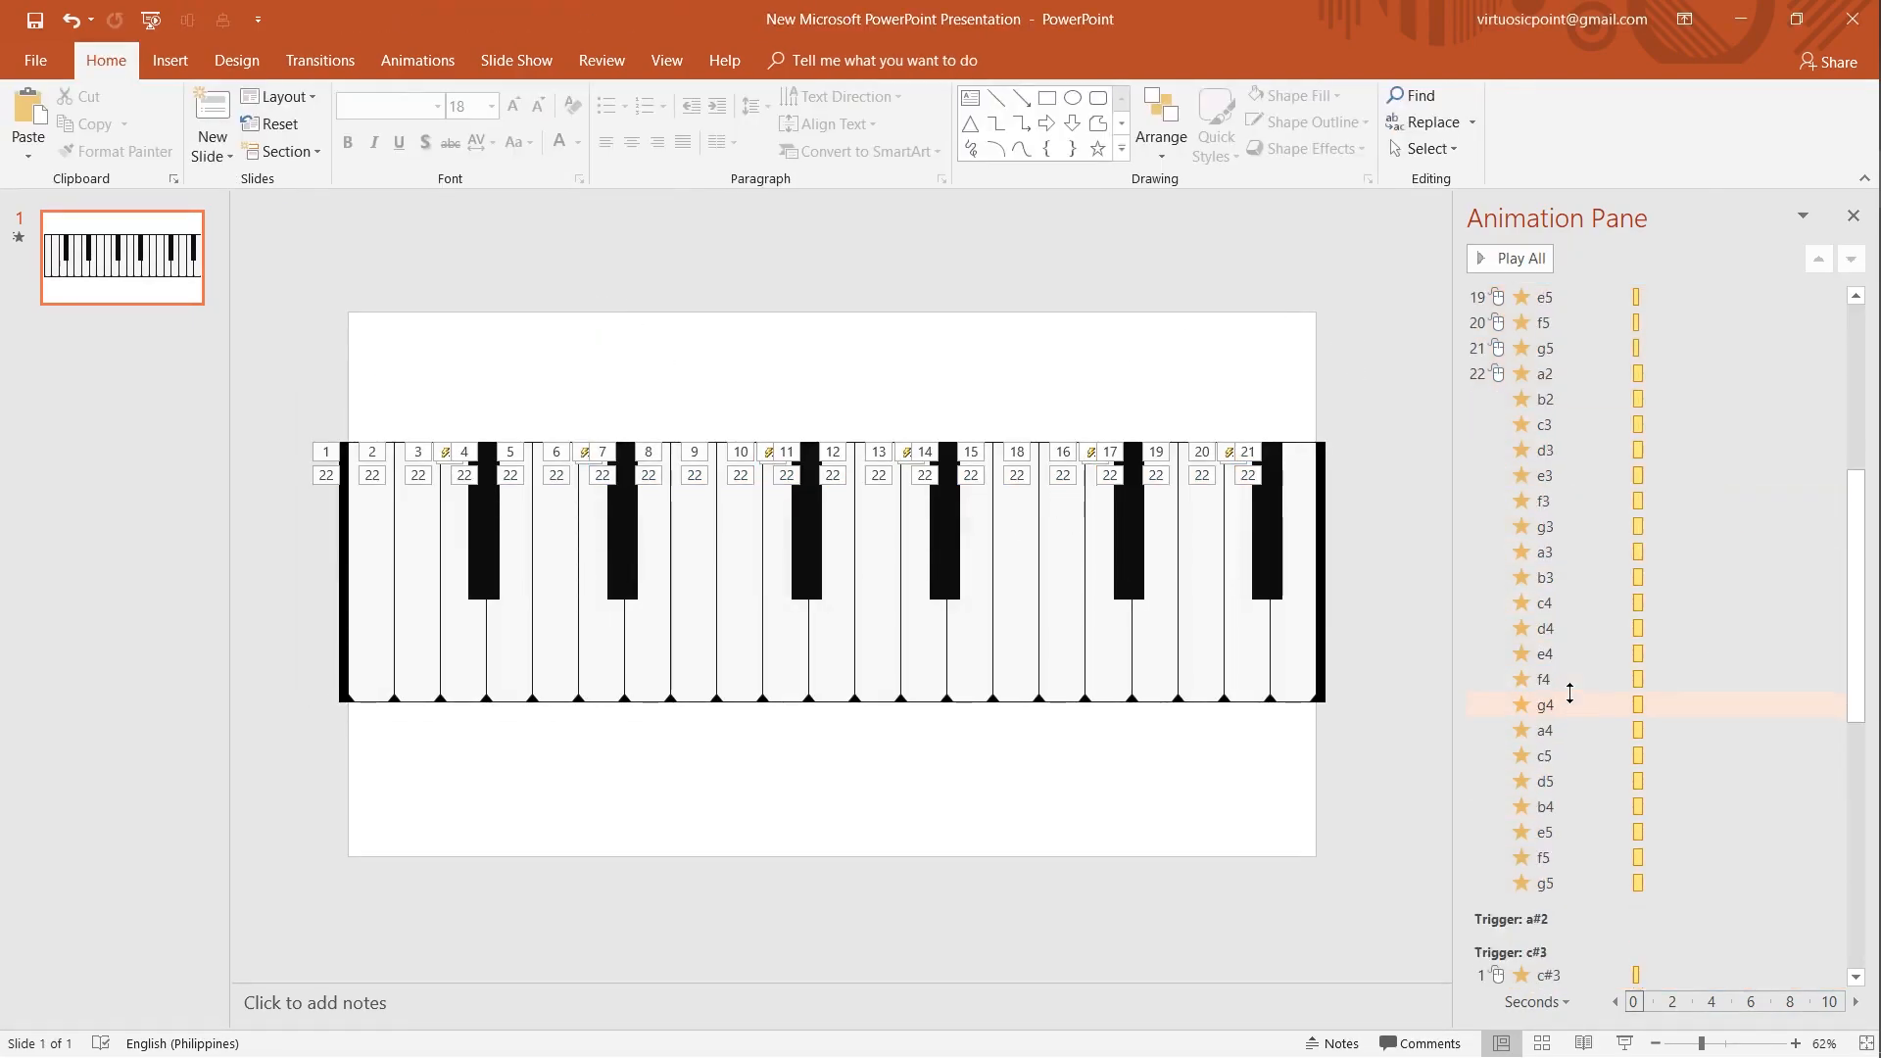
{"action": "left_click", "coordinate": [1548, 373]}
{"action": "left_click", "coordinate": [1545, 883], "text": "shift"}
{"action": "left_click", "coordinate": [417, 59]}
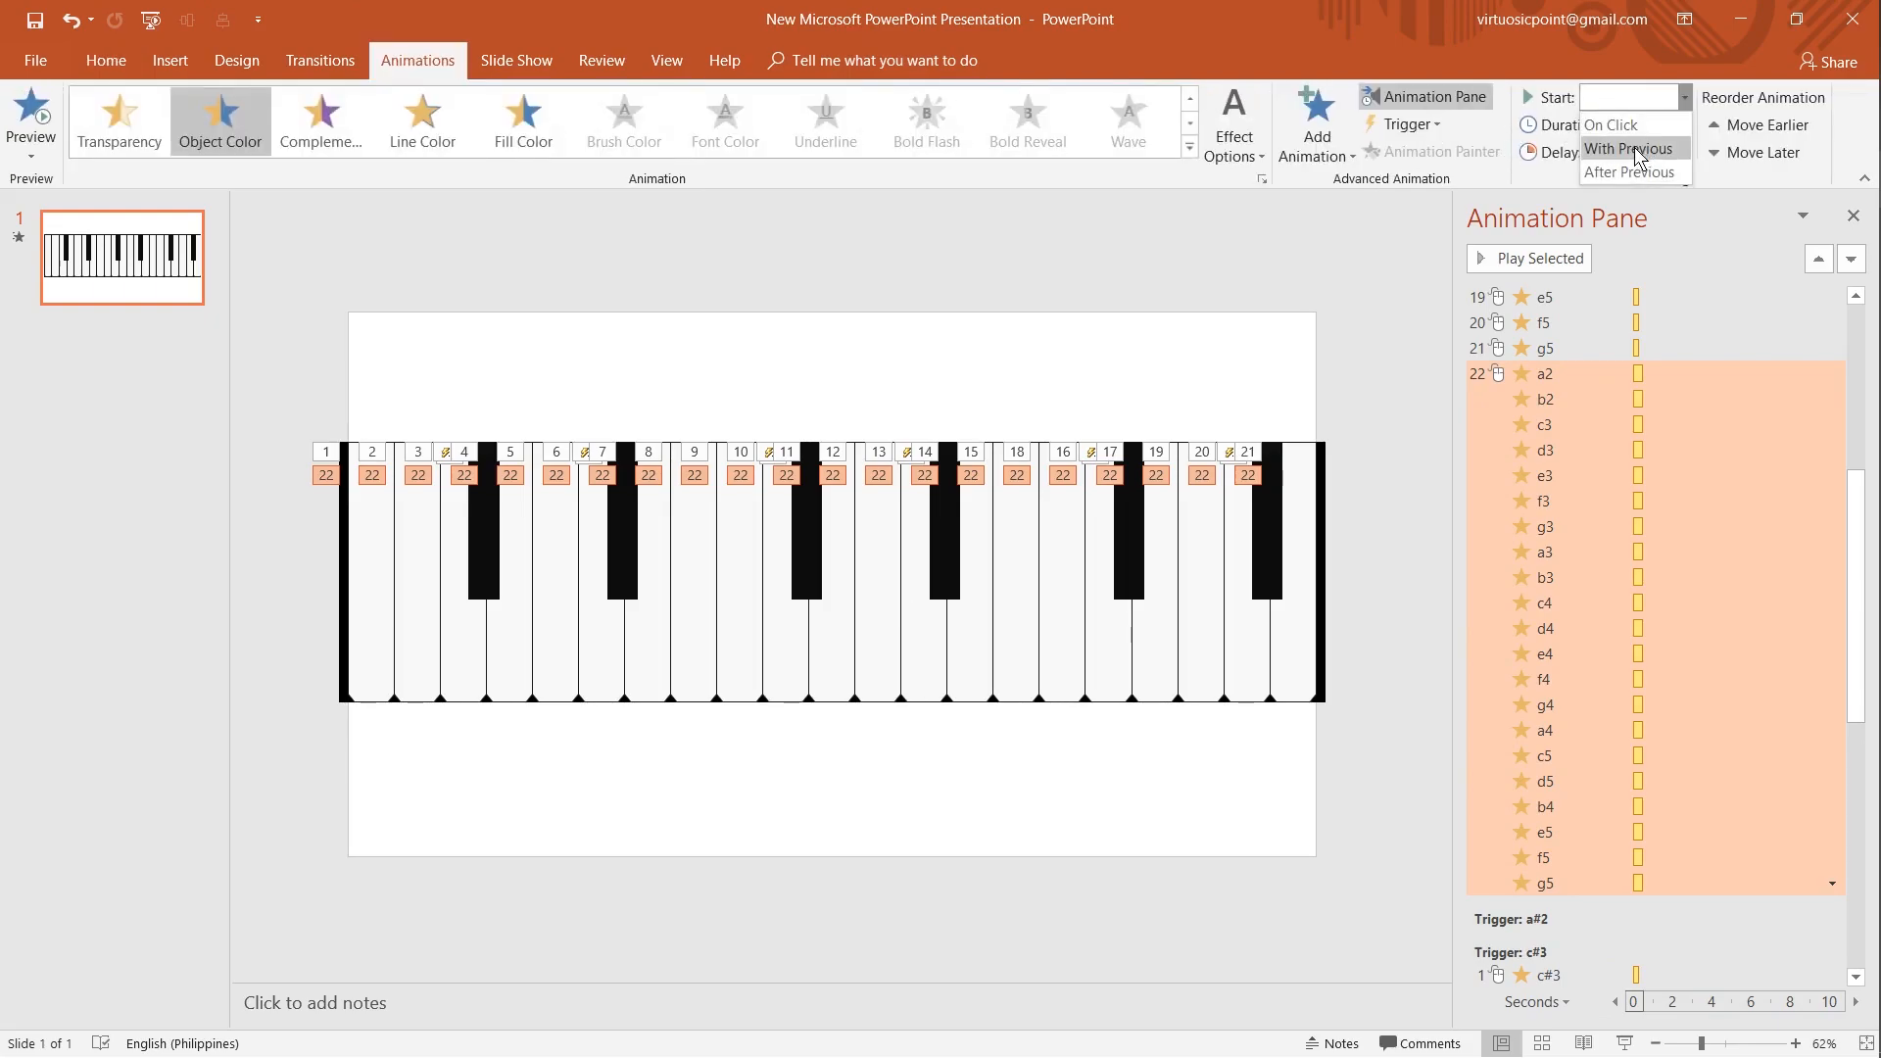
{"action": "left_click", "coordinate": [1629, 149]}
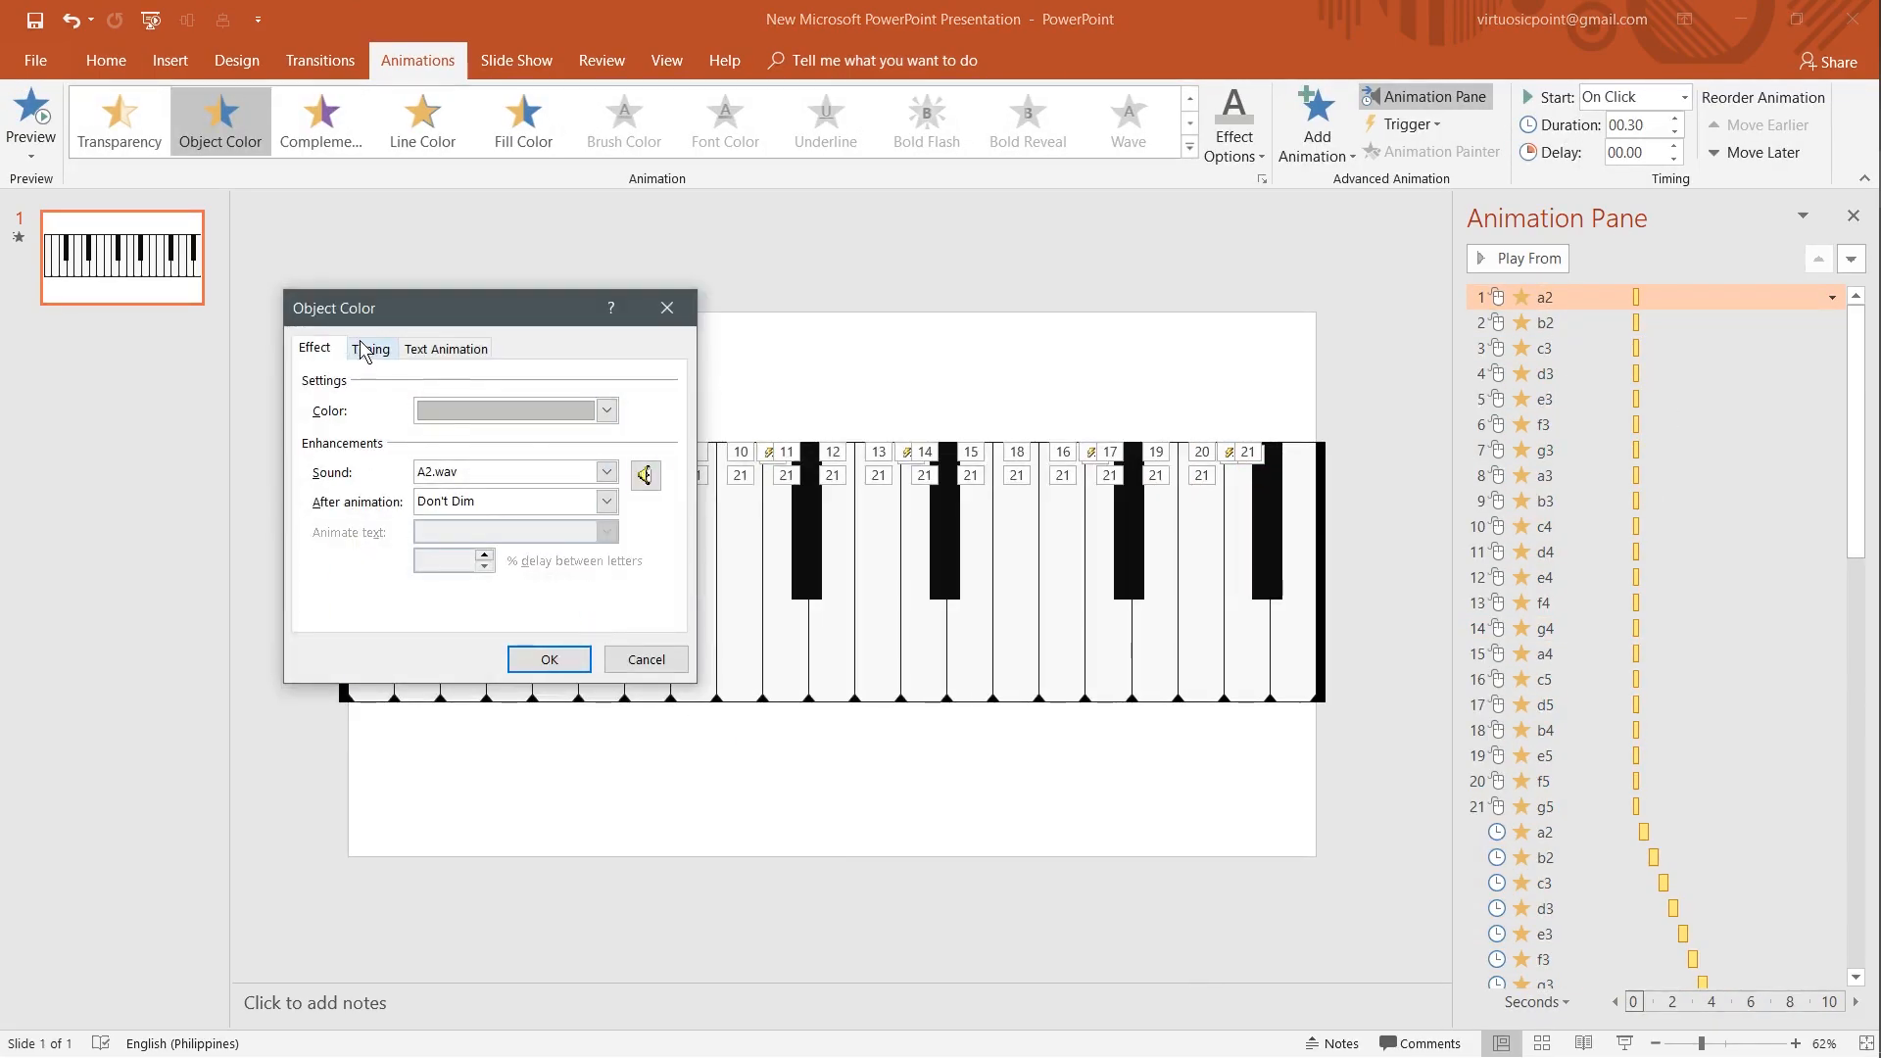
- Attach note sounds to the first a2, b2 and c3 animations, using A2.wav for a2, and trigger each by its own key
{"action": "left_click", "coordinate": [371, 348]}
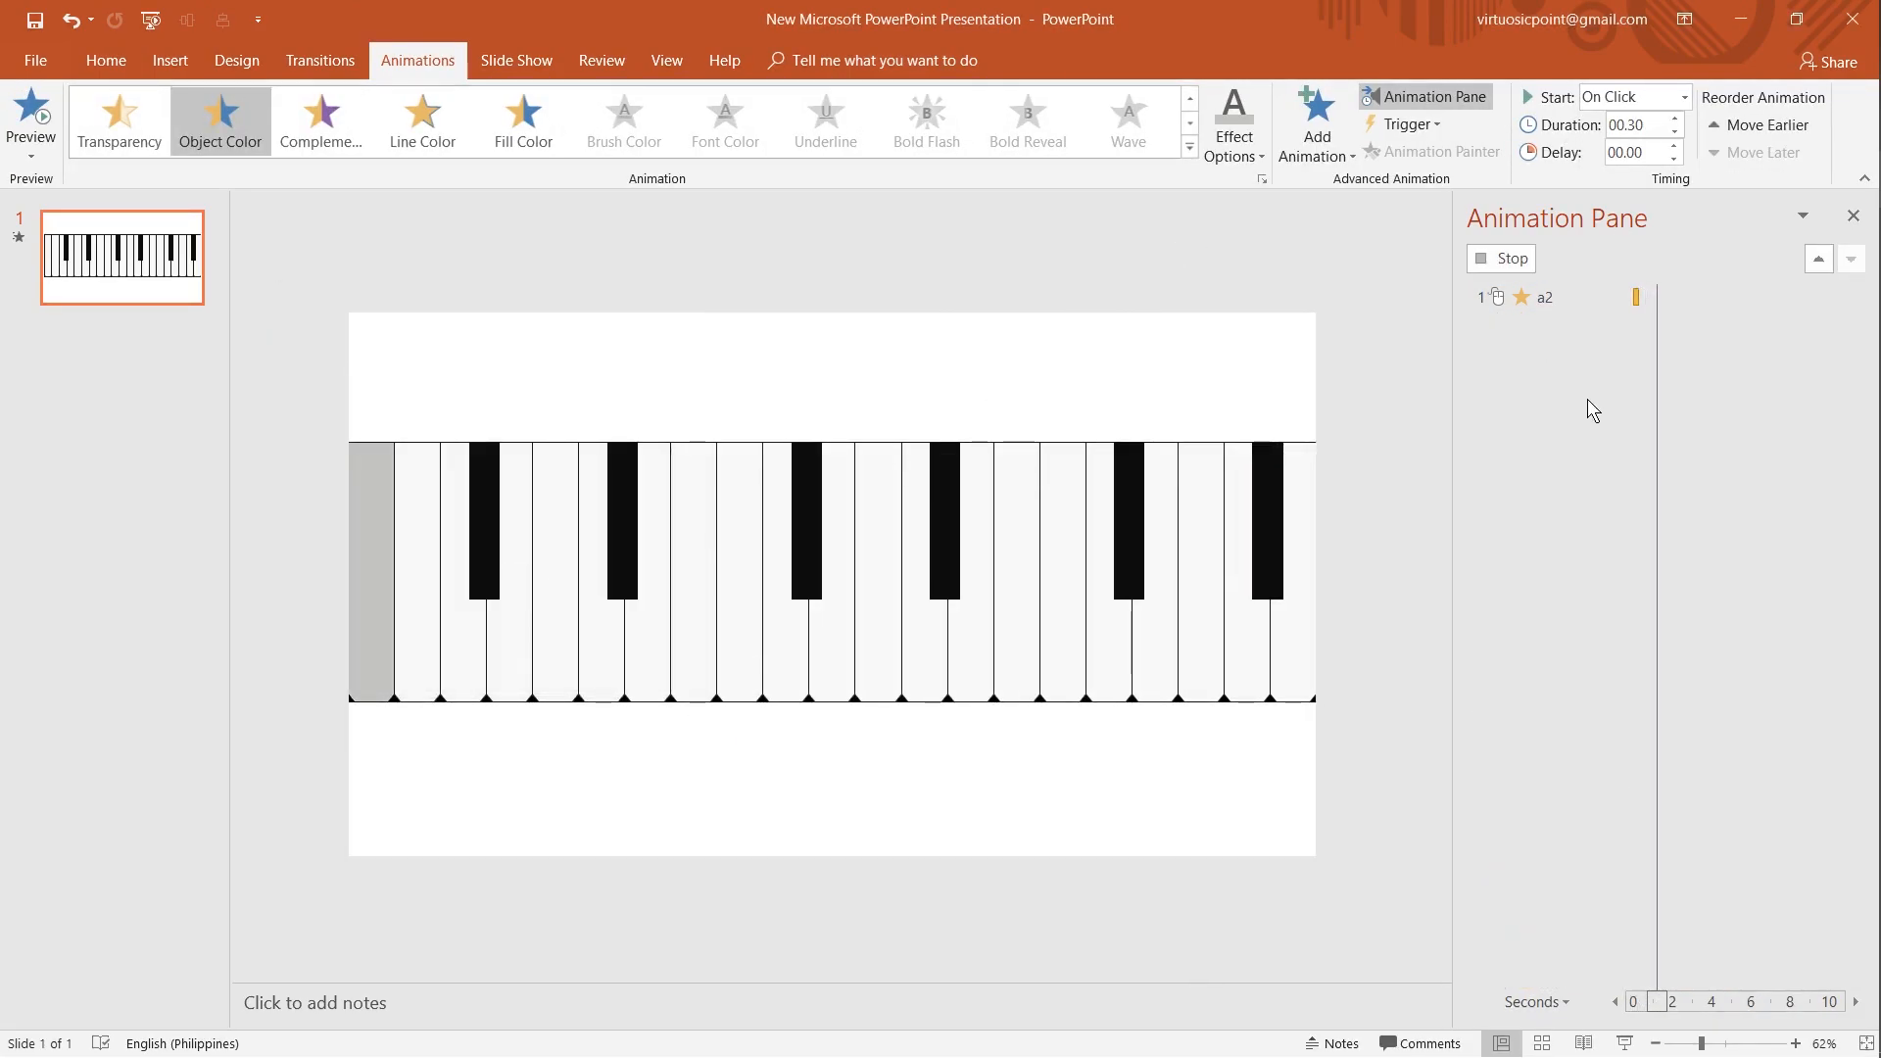
{"action": "right_click", "coordinate": [1548, 296]}
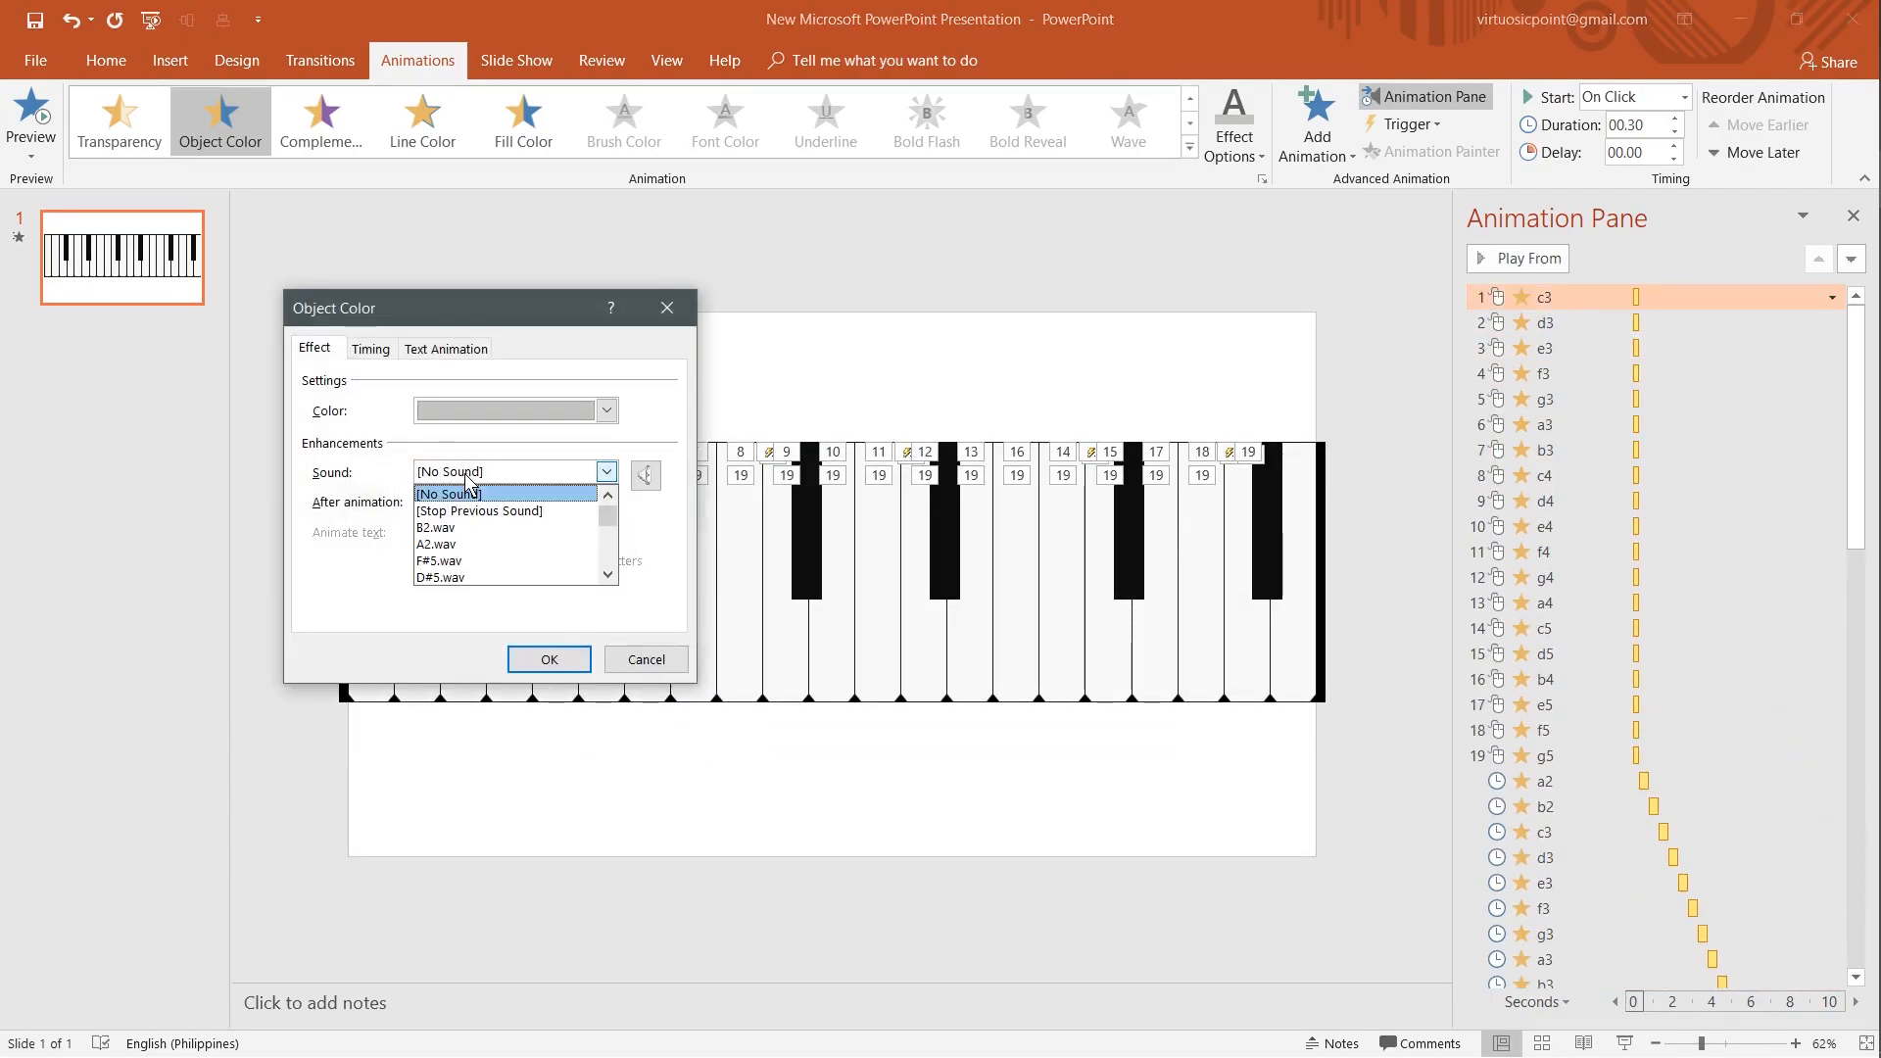
{"action": "left_click", "coordinate": [519, 578]}
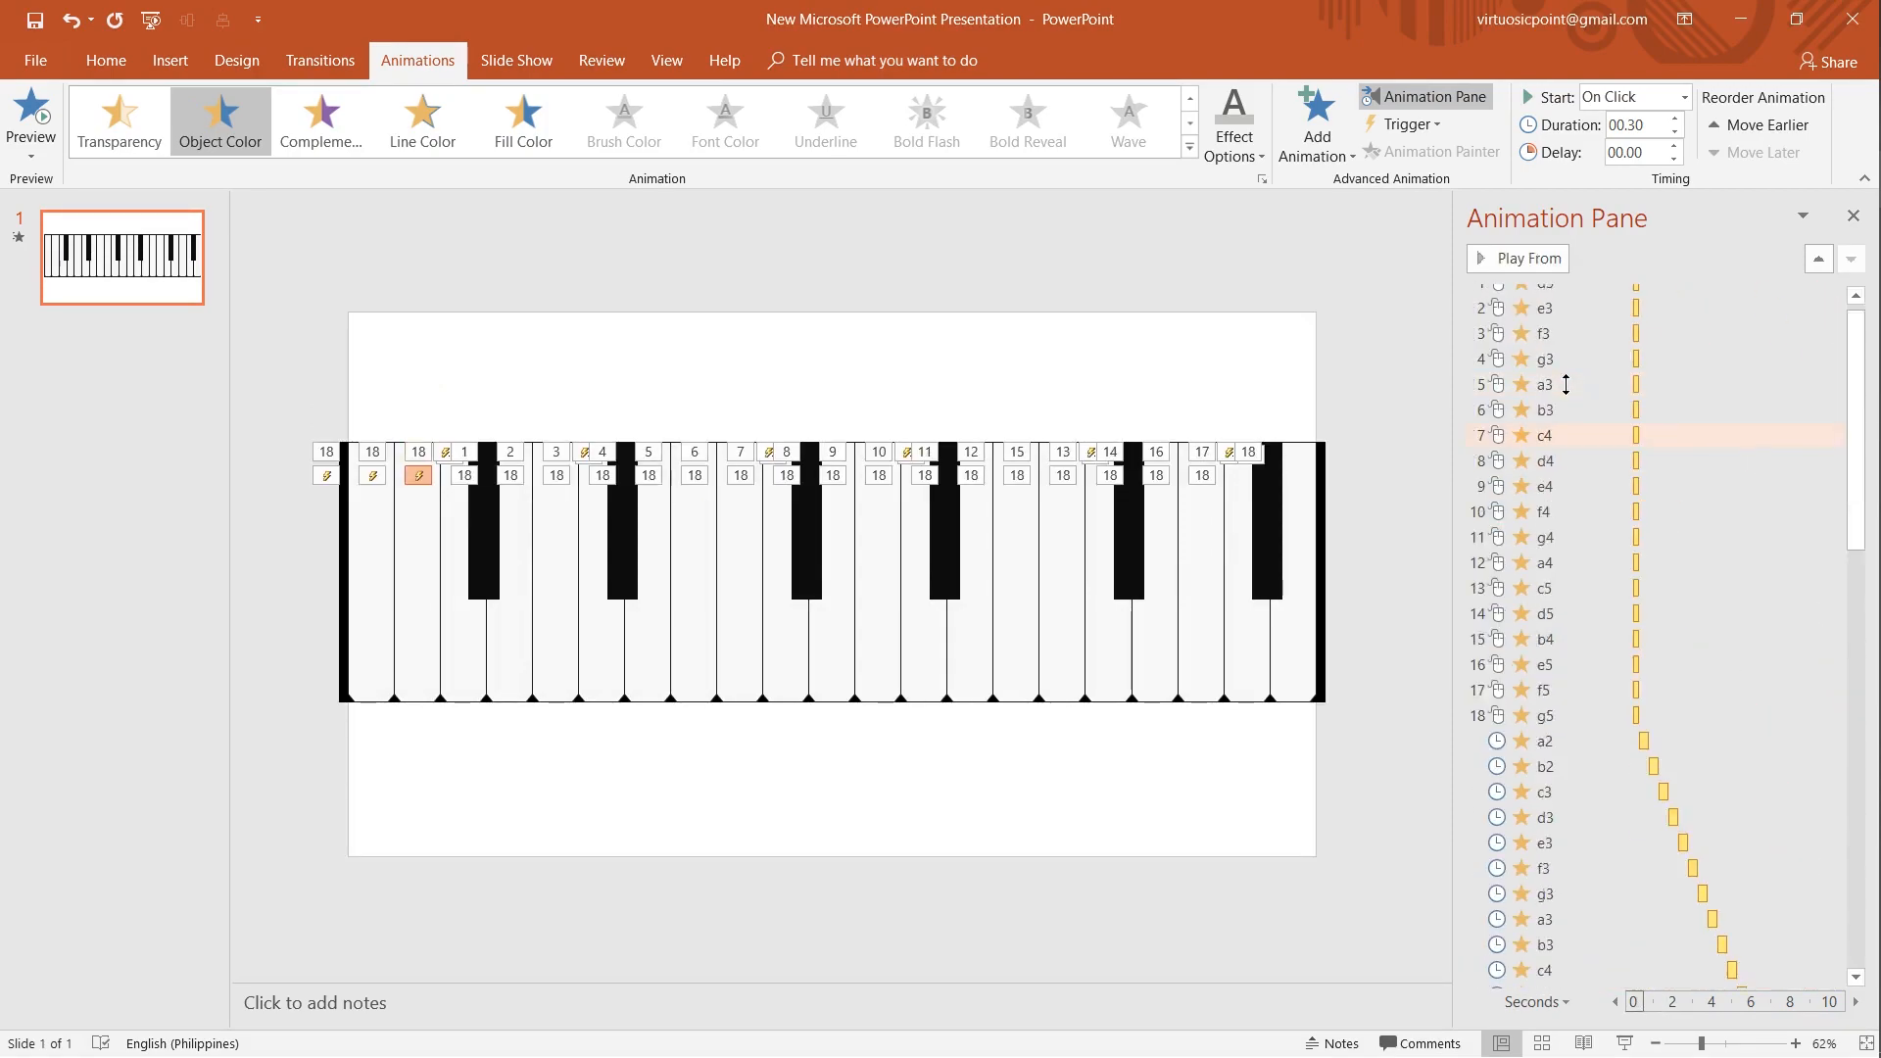
- Set the first Object Color animations of the keys d3 to g5 to a lighter gray from the standard colors
{"action": "left_click", "coordinate": [1543, 730], "text": "shift"}
{"action": "left_click", "coordinate": [1832, 730]}
{"action": "left_click", "coordinate": [1666, 844]}
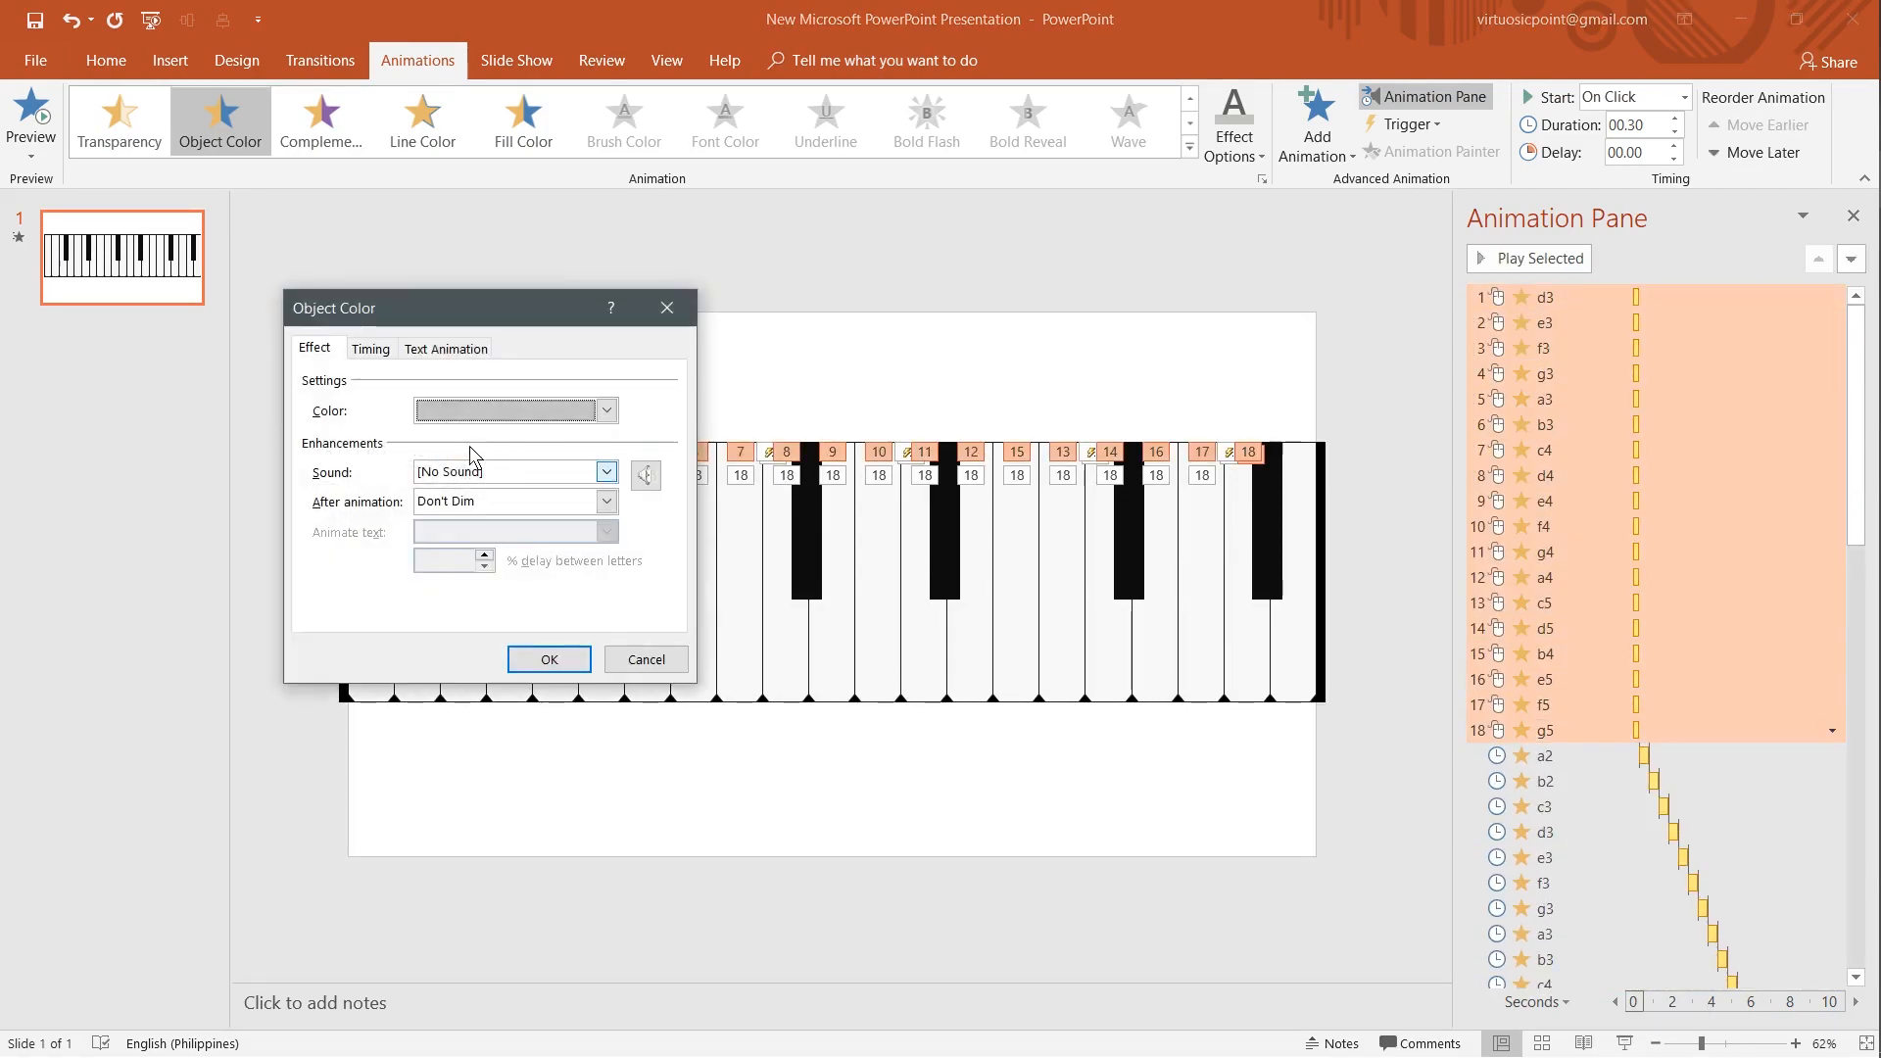
{"action": "left_click", "coordinate": [607, 412]}
{"action": "left_click", "coordinate": [491, 496]}
{"action": "left_click", "coordinate": [357, 325]}
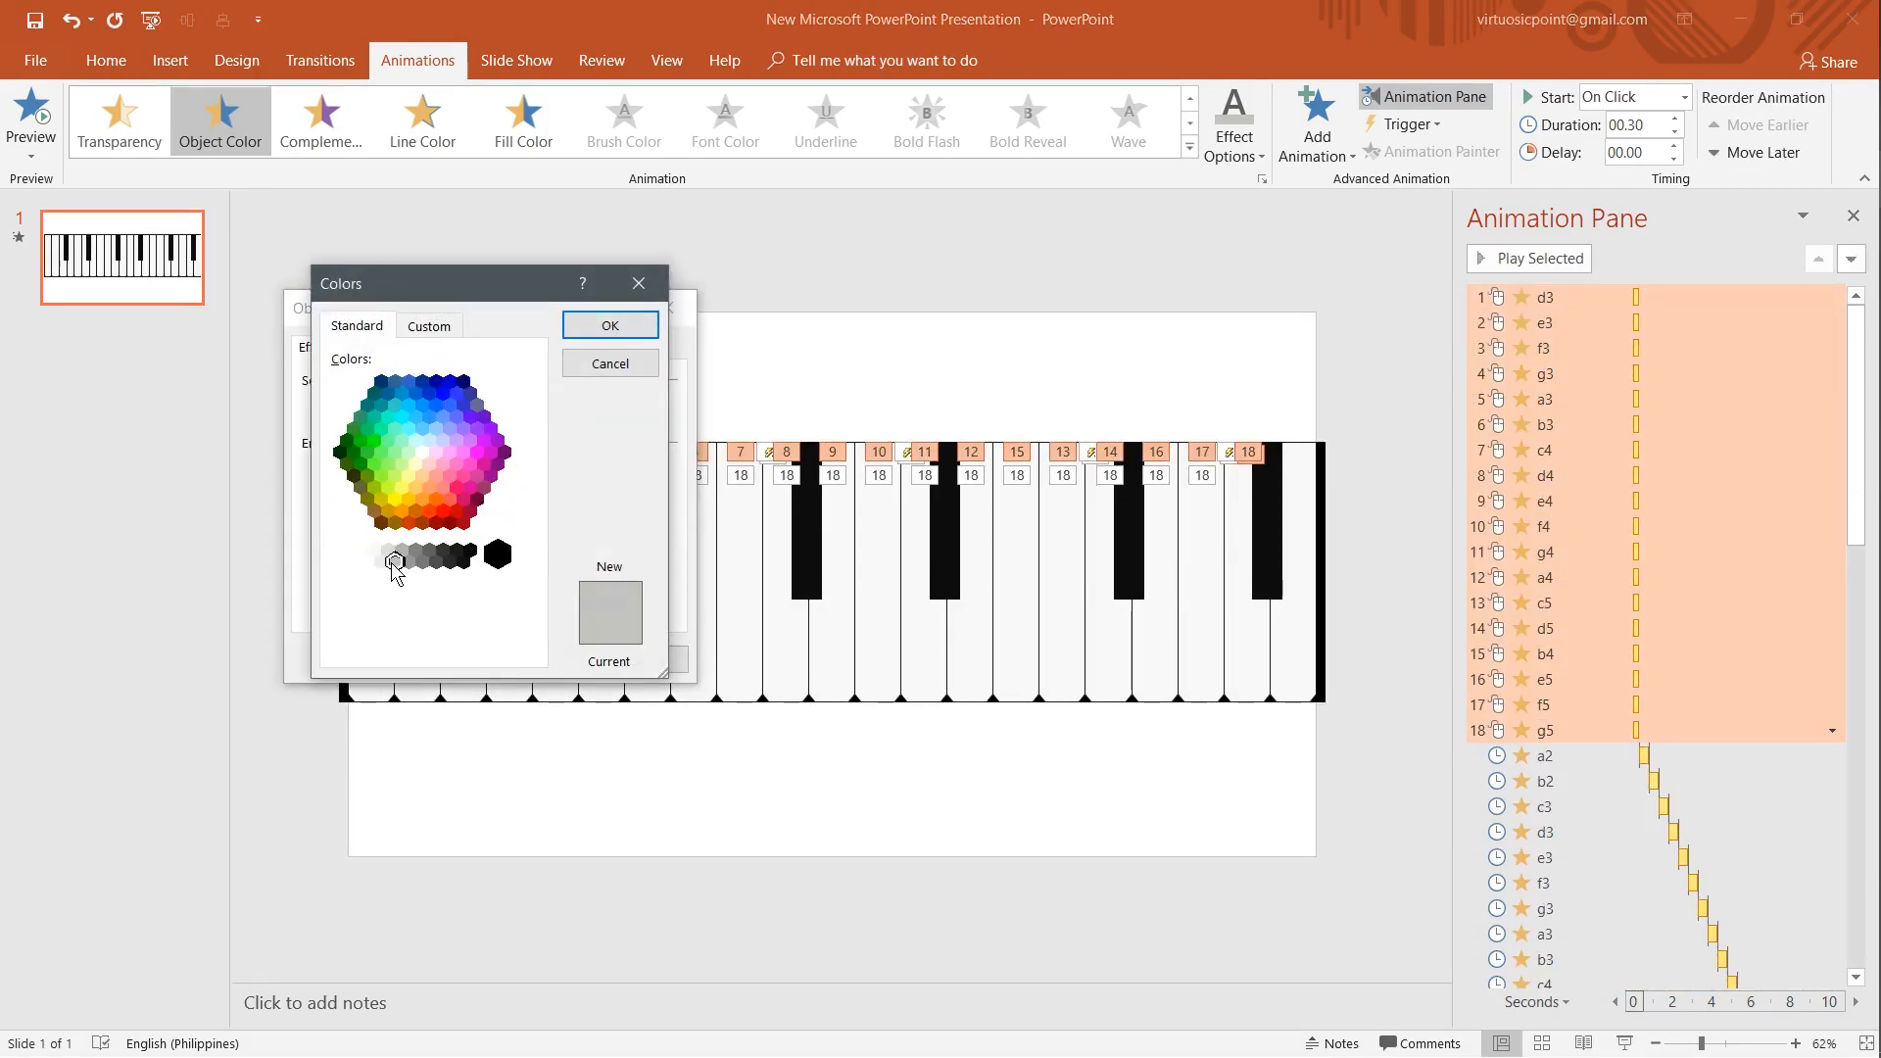
{"action": "left_click", "coordinate": [620, 340]}
{"action": "left_click", "coordinate": [546, 662]}
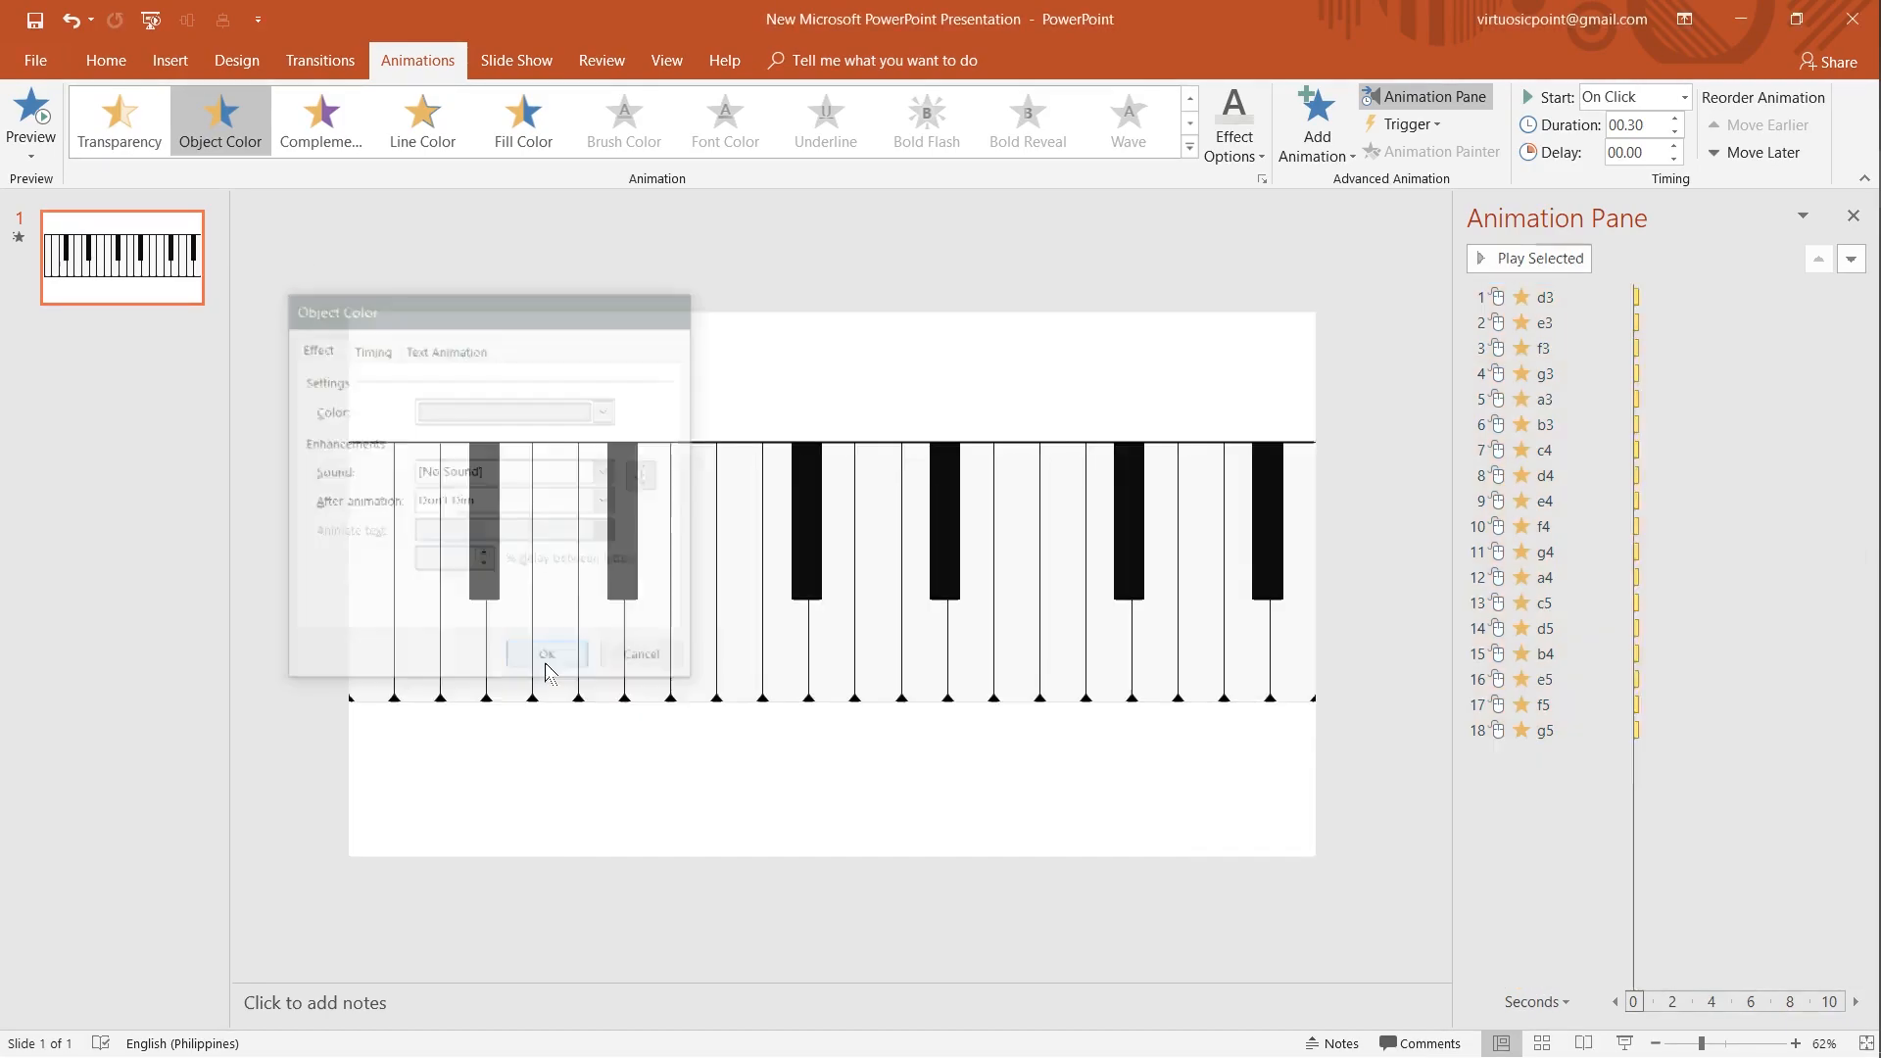
{"action": "right_click", "coordinate": [1578, 679]}
{"action": "left_click", "coordinate": [1558, 785]}
{"action": "left_click", "coordinate": [480, 498]}
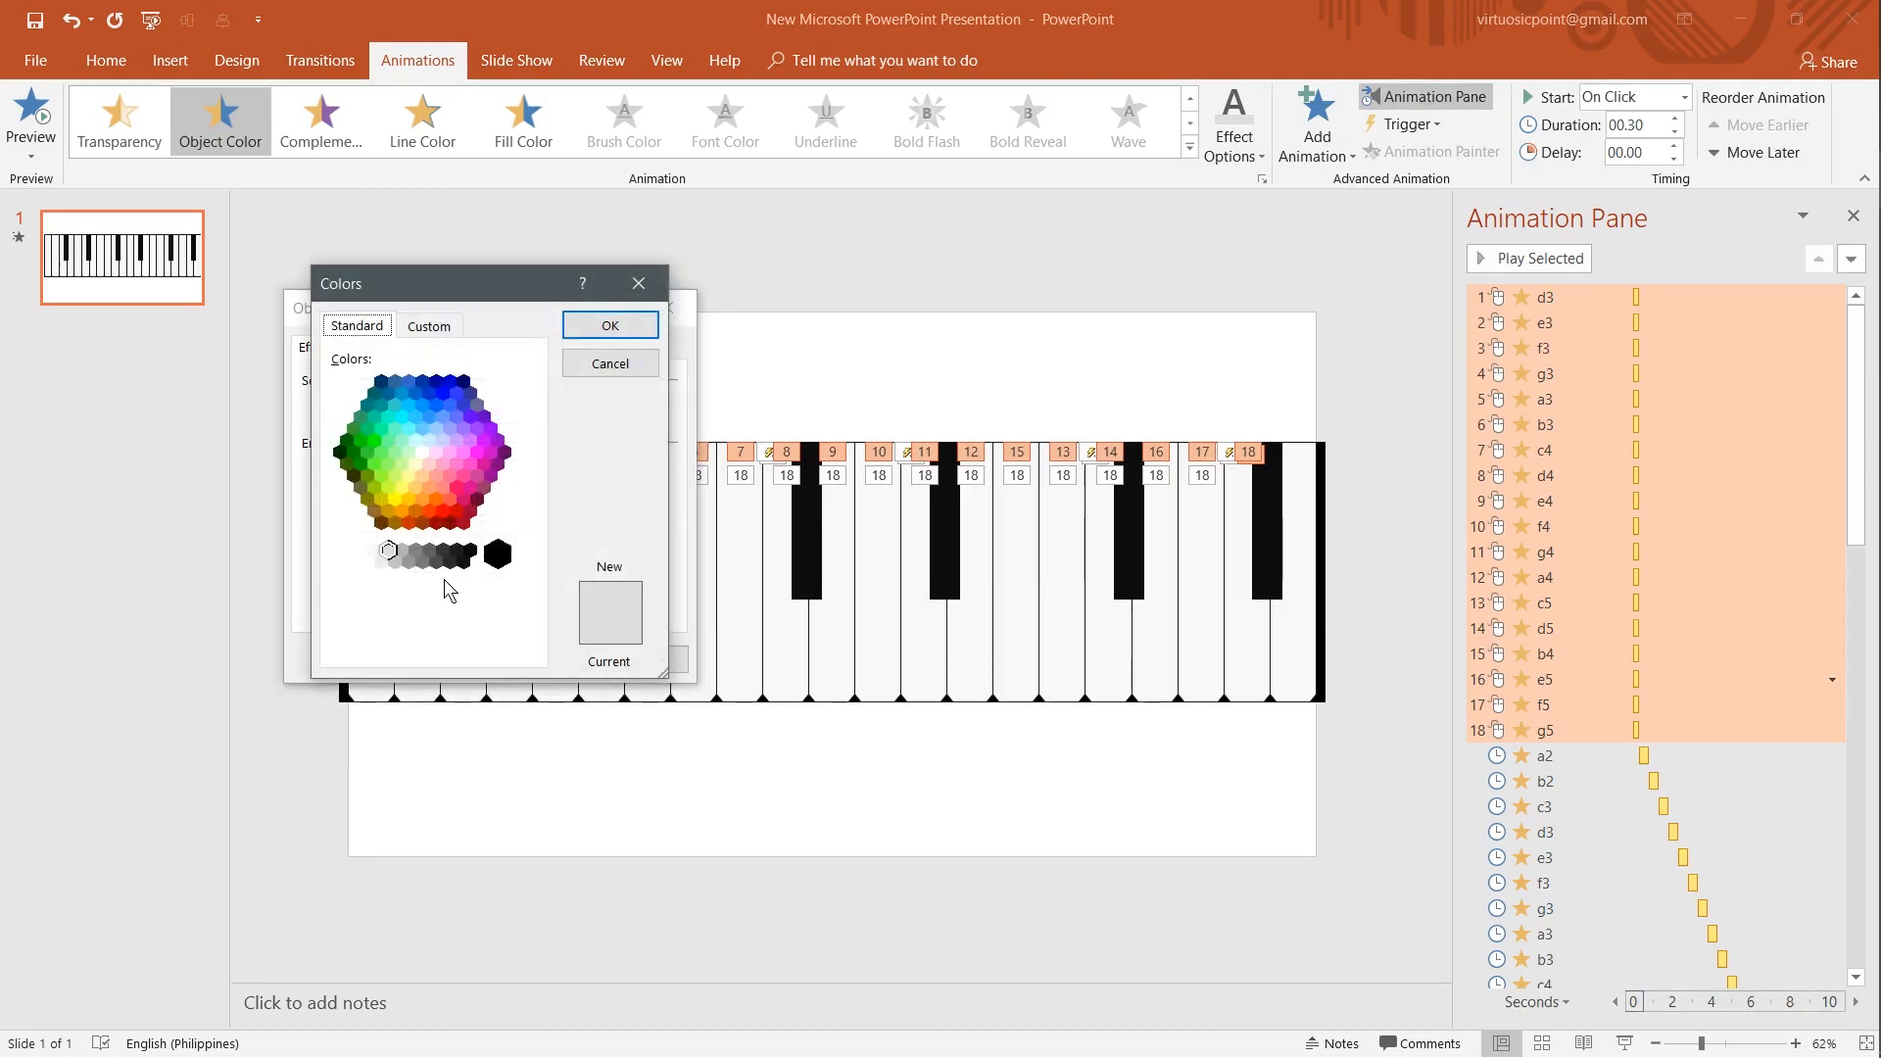
{"action": "left_click", "coordinate": [610, 324]}
{"action": "left_click", "coordinate": [542, 661]}
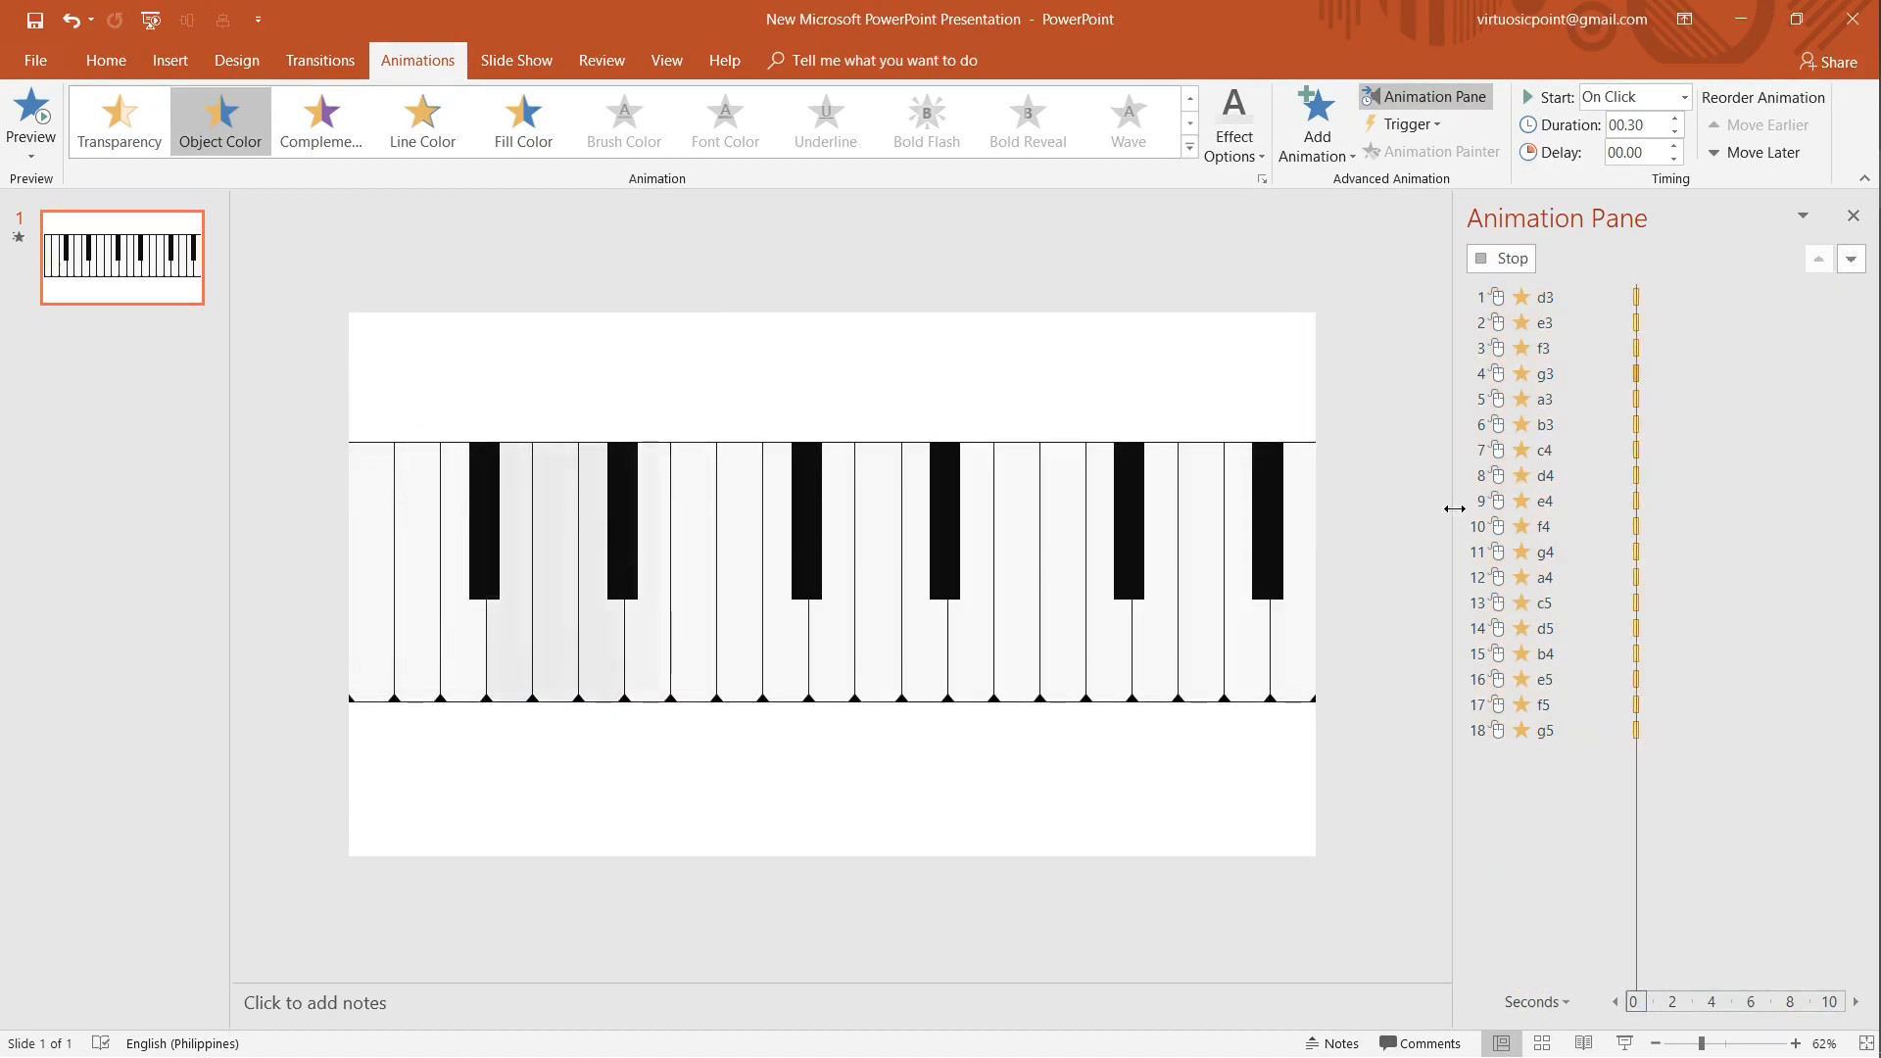
- Set the triggered Object Color animations of the keys a2, b2 and c3 to the lighter gray from the standard colors
{"action": "scroll", "coordinate": [1637, 737], "scroll_direction": "down", "scroll_amount": 5}
{"action": "scroll", "coordinate": [1637, 737], "scroll_direction": "down", "scroll_amount": 10}
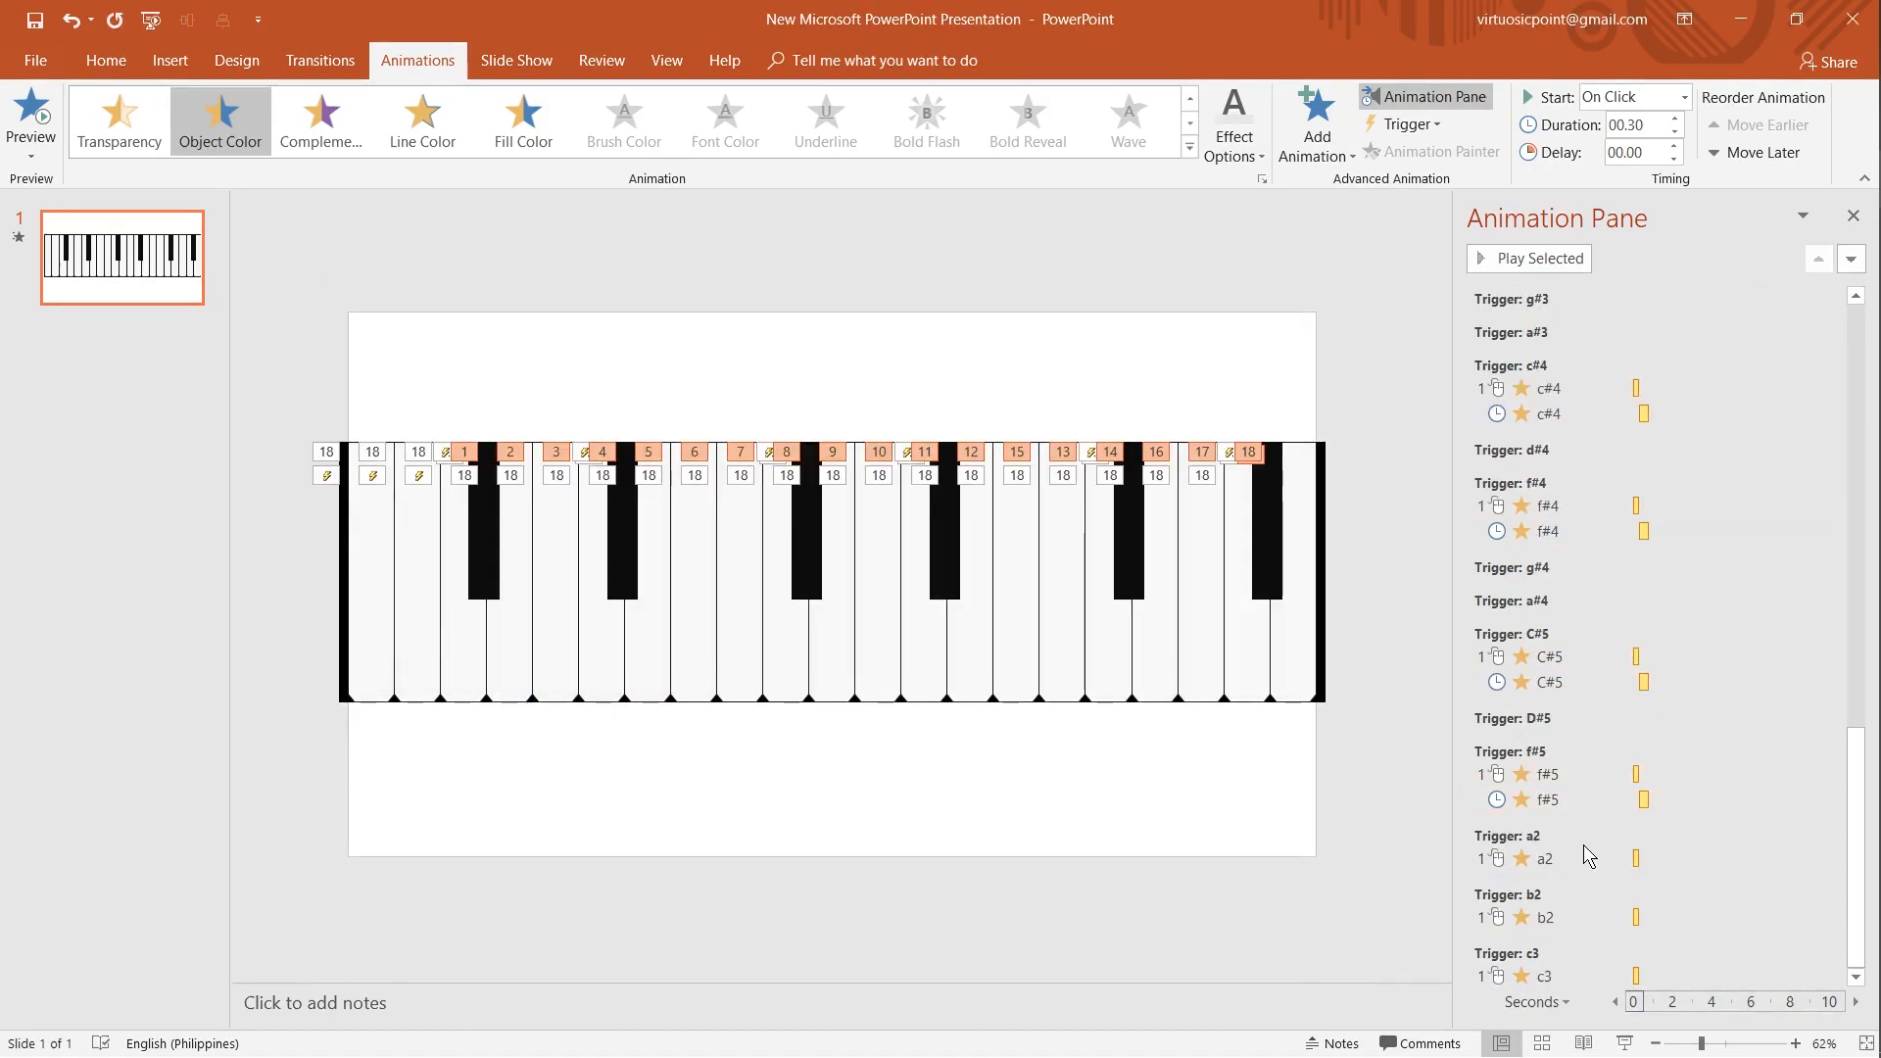
{"action": "left_click", "coordinate": [1567, 860]}
{"action": "left_click", "coordinate": [1534, 919], "text": "ctrl"}
{"action": "left_click", "coordinate": [1543, 978], "text": "ctrl"}
{"action": "left_click", "coordinate": [1833, 977]}
{"action": "left_click", "coordinate": [1707, 863]}
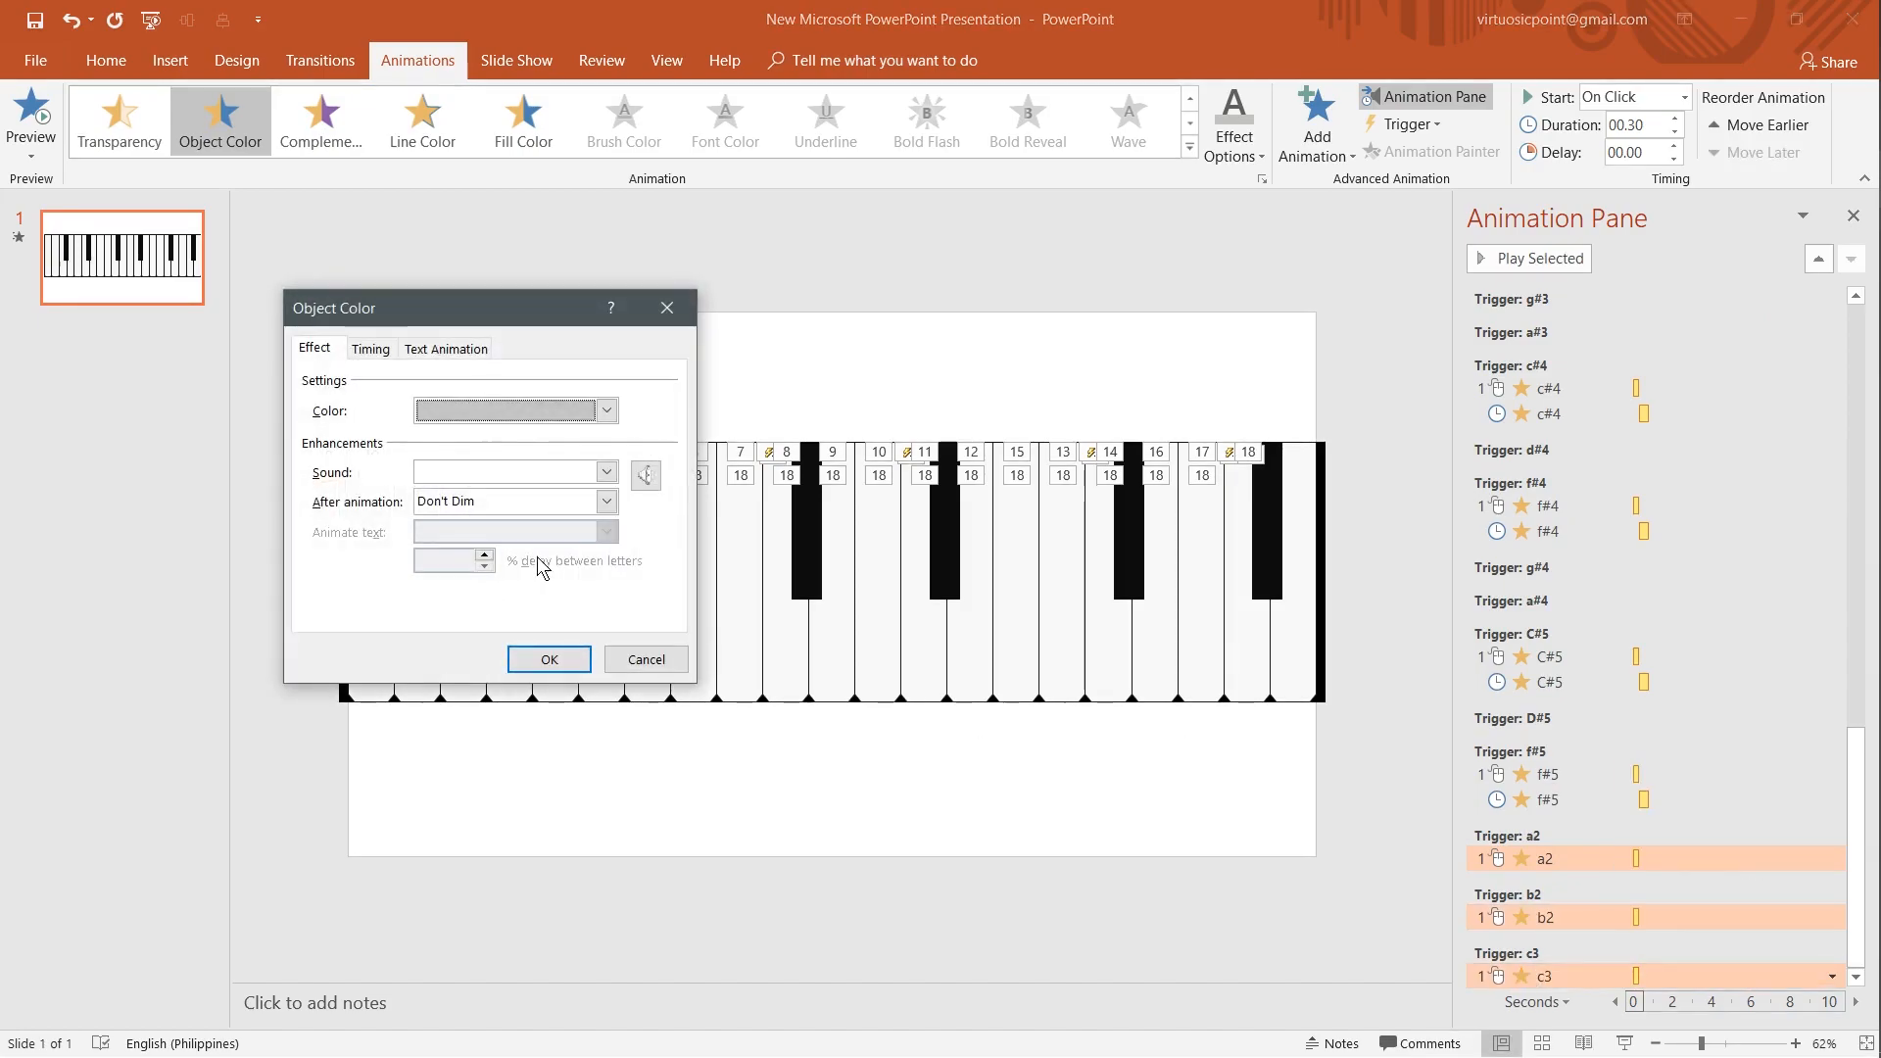
{"action": "left_click", "coordinate": [606, 410]}
{"action": "left_click", "coordinate": [480, 498]}
{"action": "left_click", "coordinate": [356, 327]}
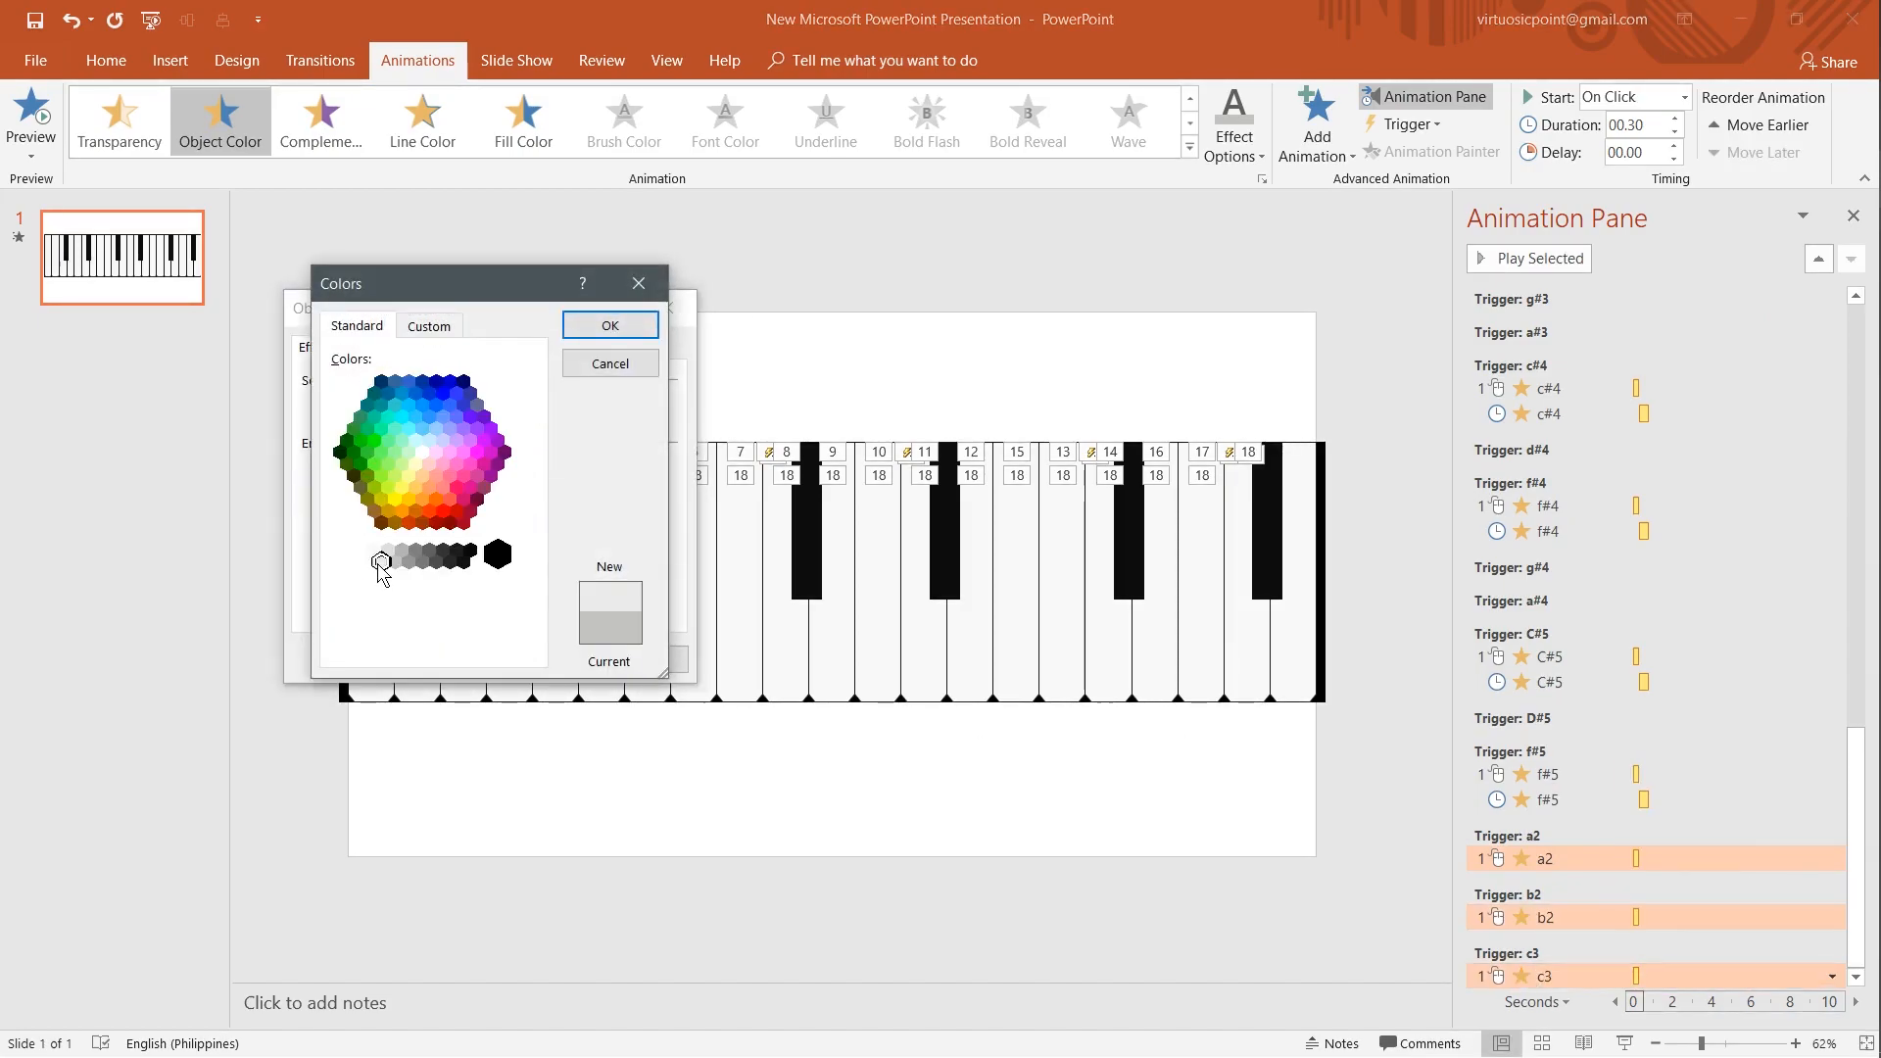
{"action": "left_click", "coordinate": [609, 328]}
{"action": "left_click", "coordinate": [546, 659]}
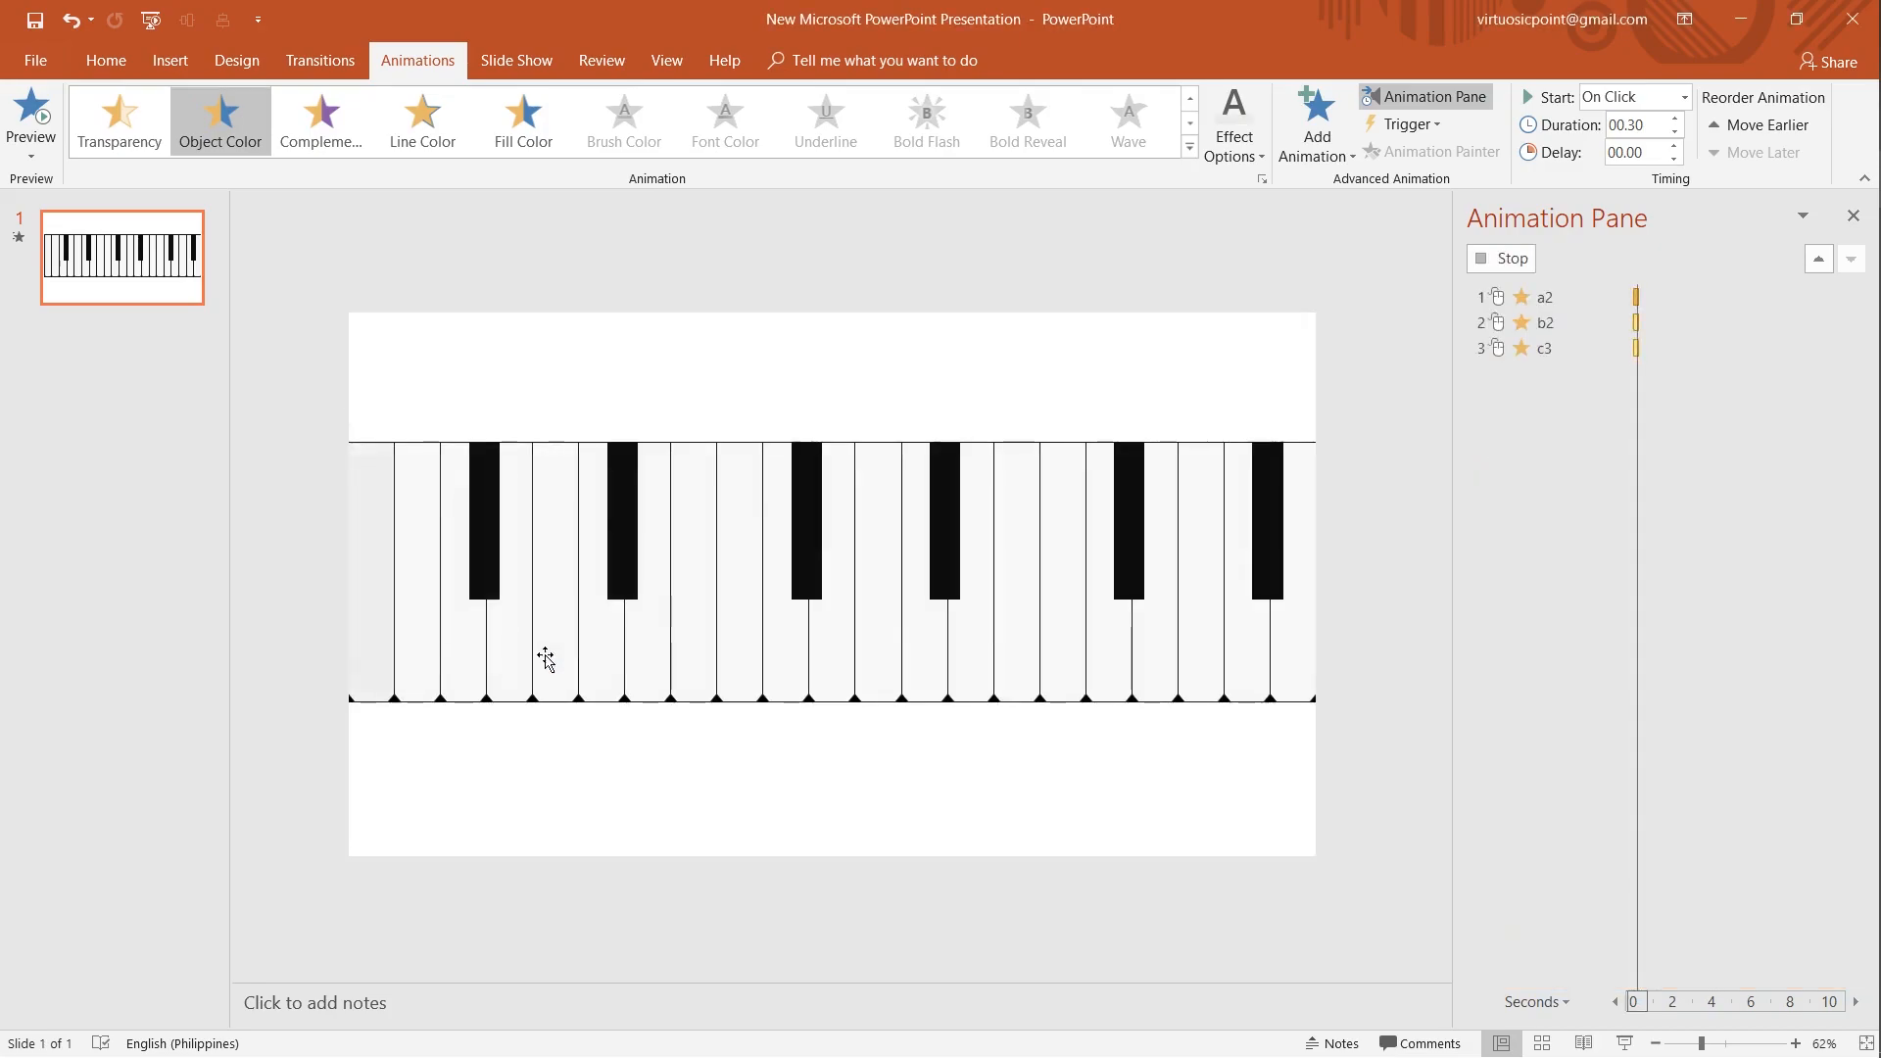
- Make the first d3 animation start on click of the d3 key and attach the D3 note sound from the Notes folder
{"action": "scroll", "coordinate": [1591, 688], "scroll_direction": "up", "scroll_amount": 14}
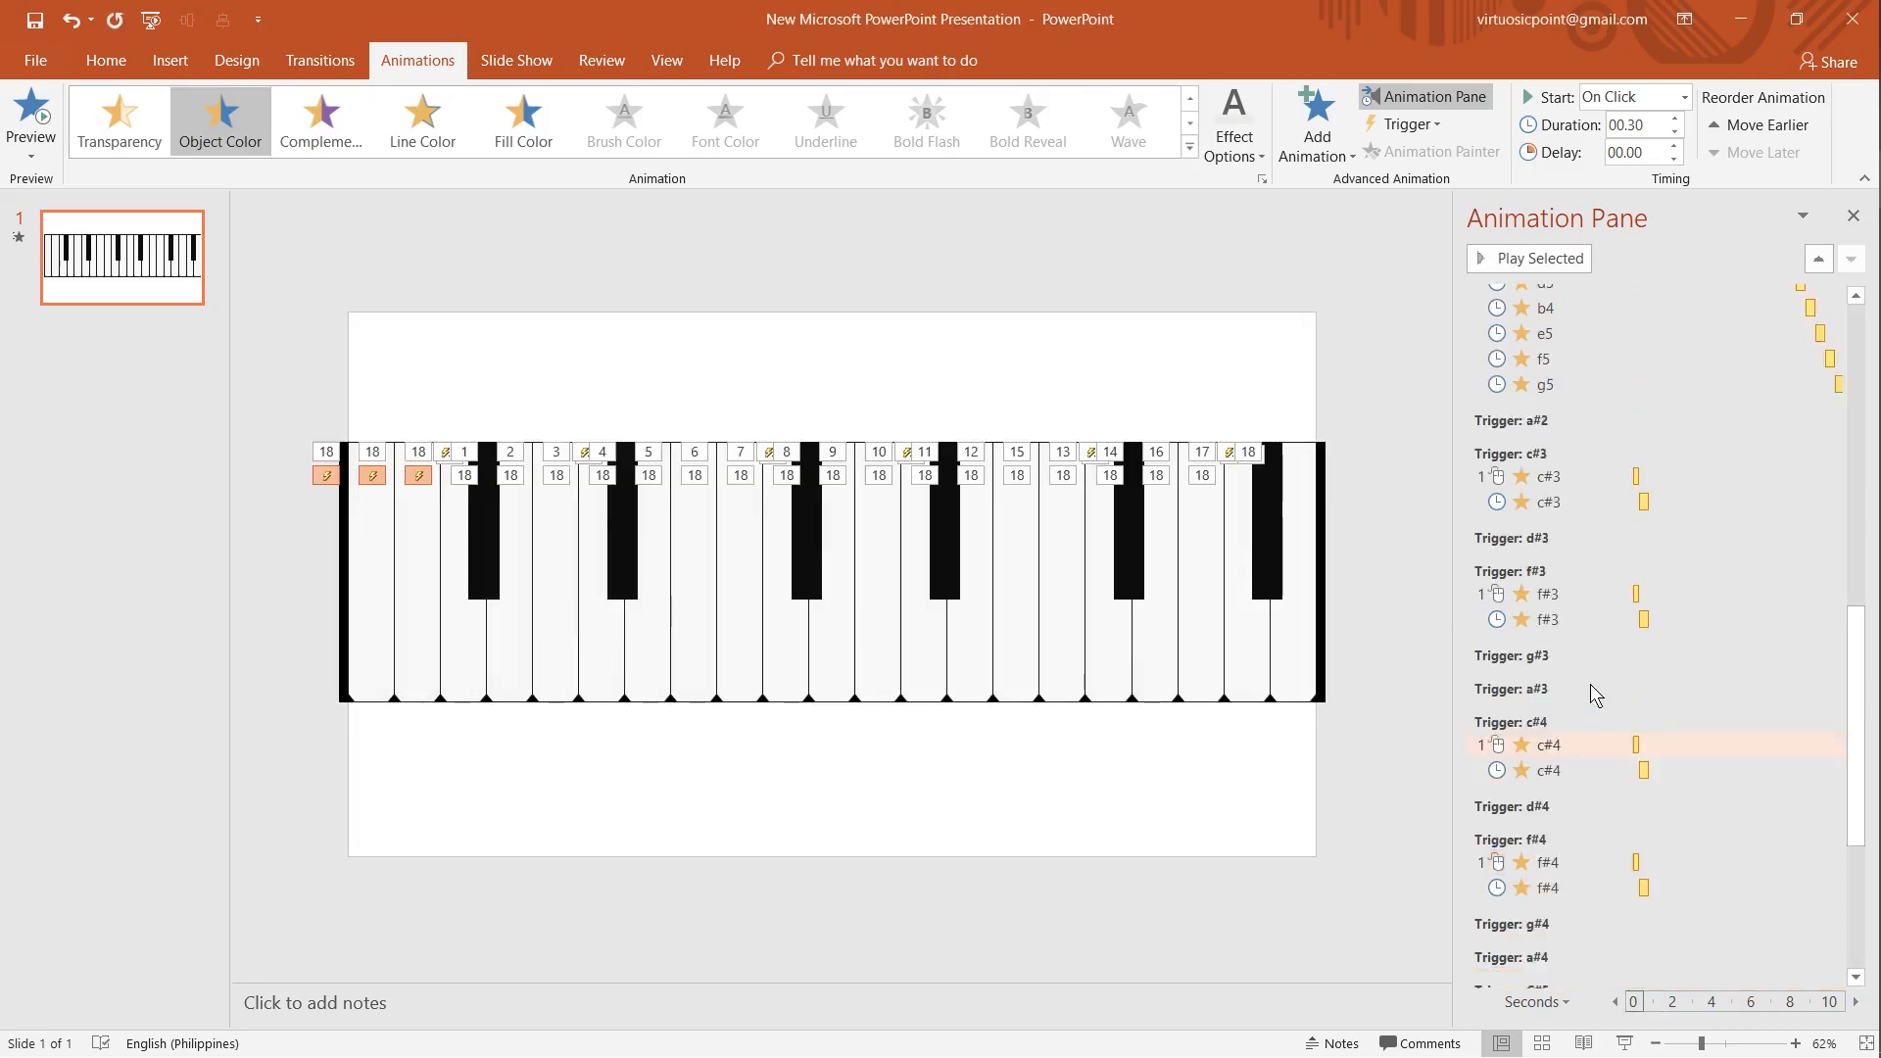
{"action": "right_click", "coordinate": [1575, 298]}
{"action": "left_click", "coordinate": [1642, 400]}
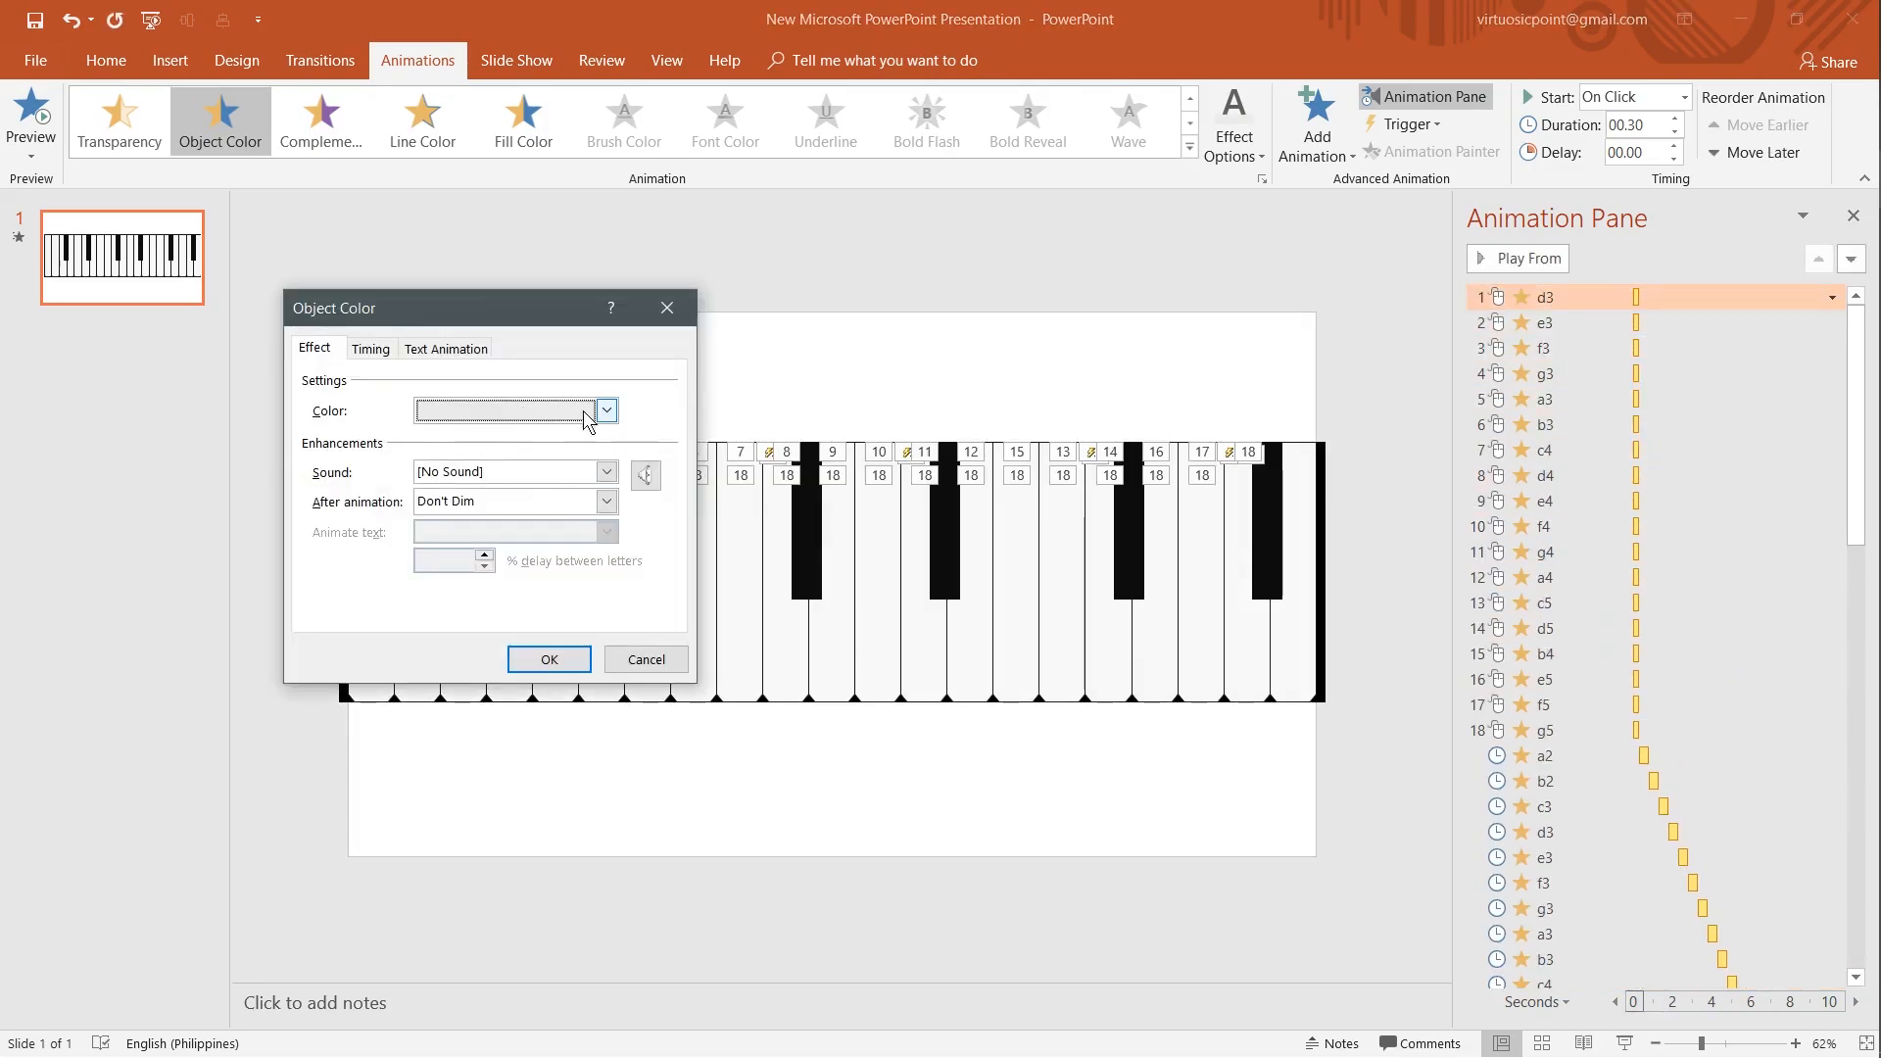
{"action": "left_click", "coordinate": [378, 351]}
{"action": "left_click", "coordinate": [339, 525]}
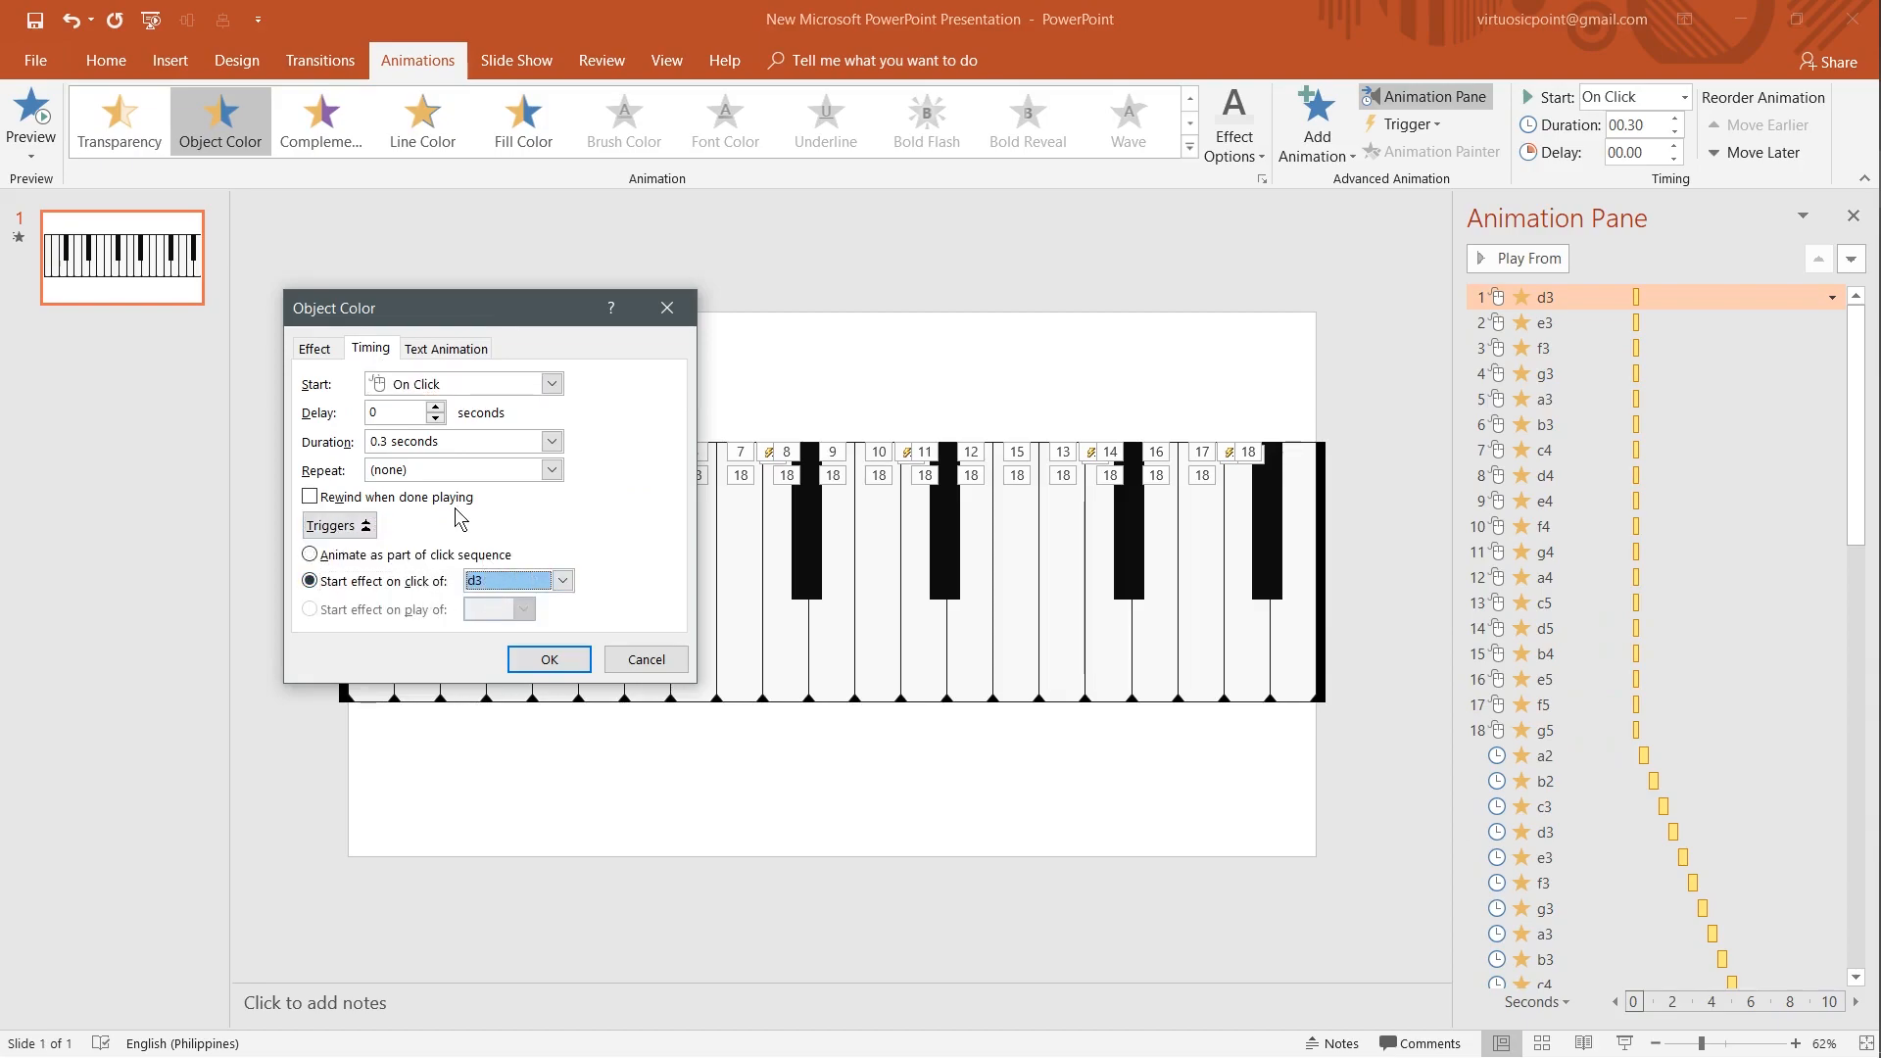
{"action": "left_click", "coordinate": [316, 348]}
{"action": "left_click", "coordinate": [605, 471]}
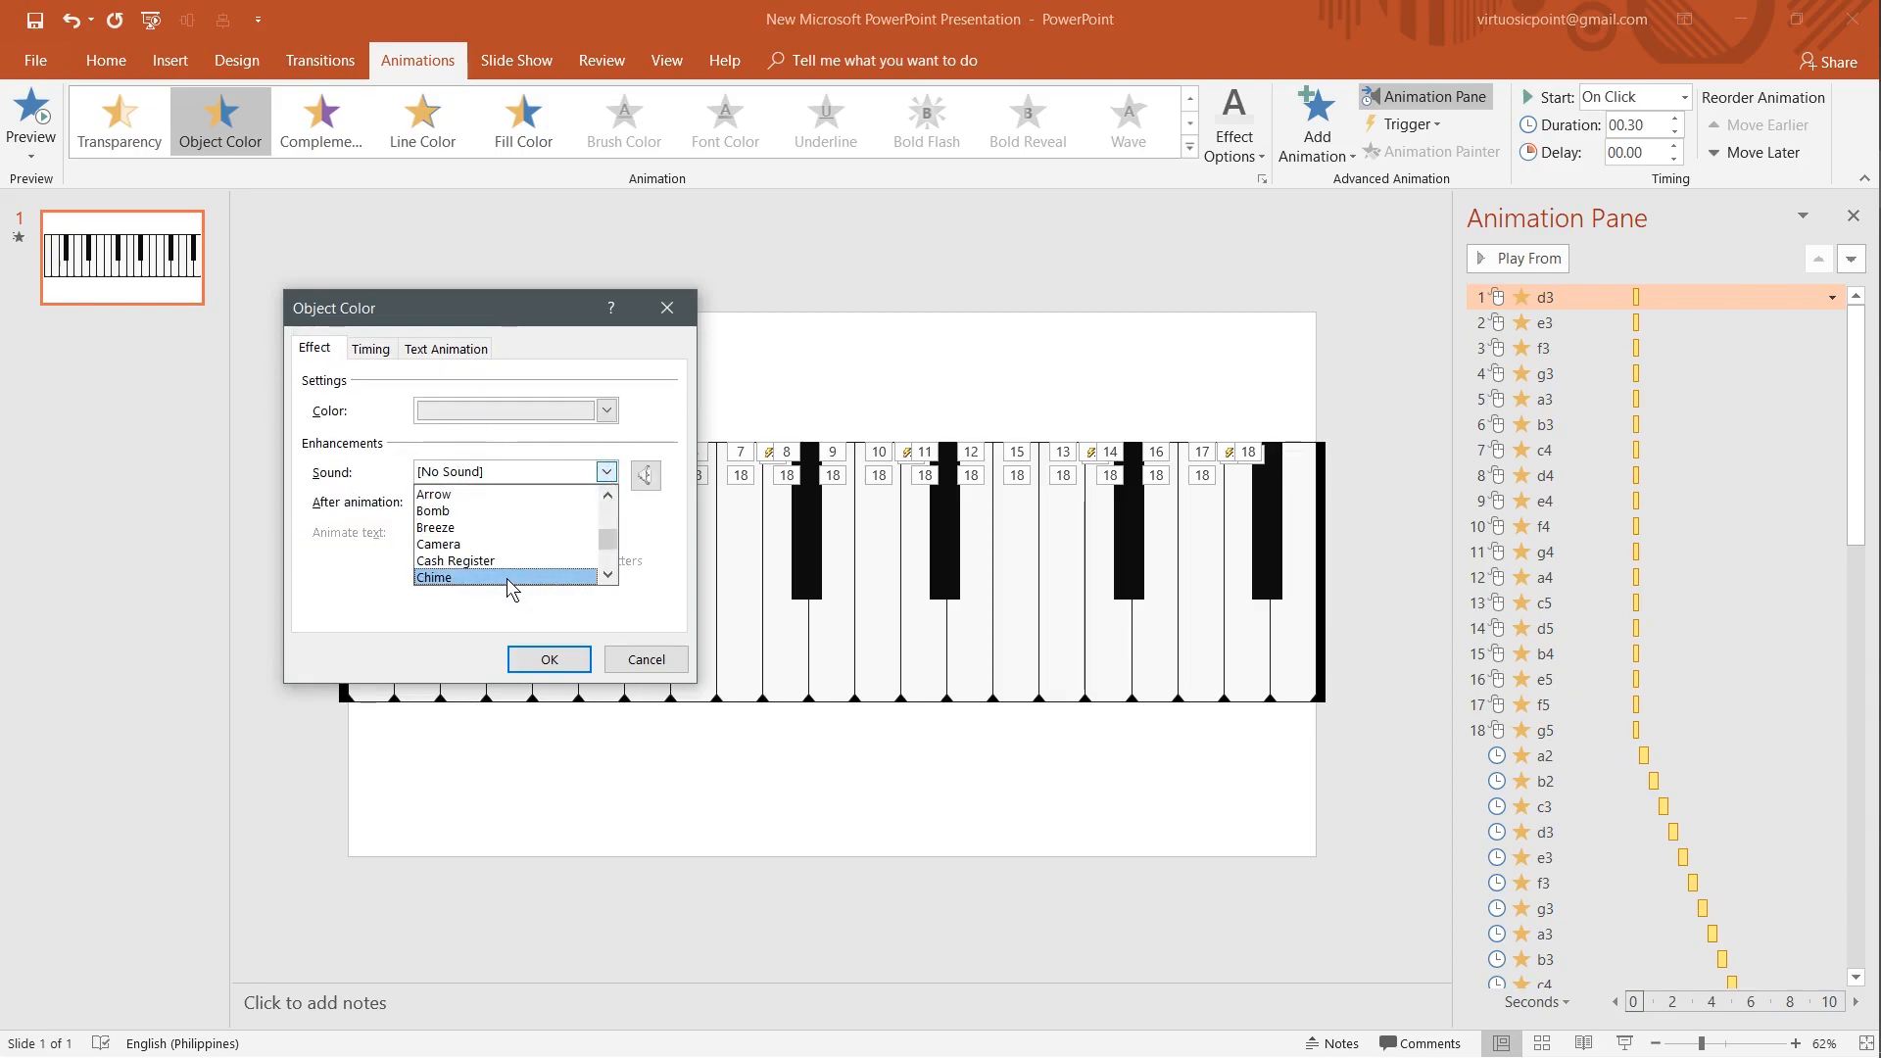
{"action": "scroll", "coordinate": [507, 578], "scroll_direction": "down", "scroll_amount": 5}
{"action": "left_click", "coordinate": [503, 579]}
{"action": "left_click", "coordinate": [563, 734]}
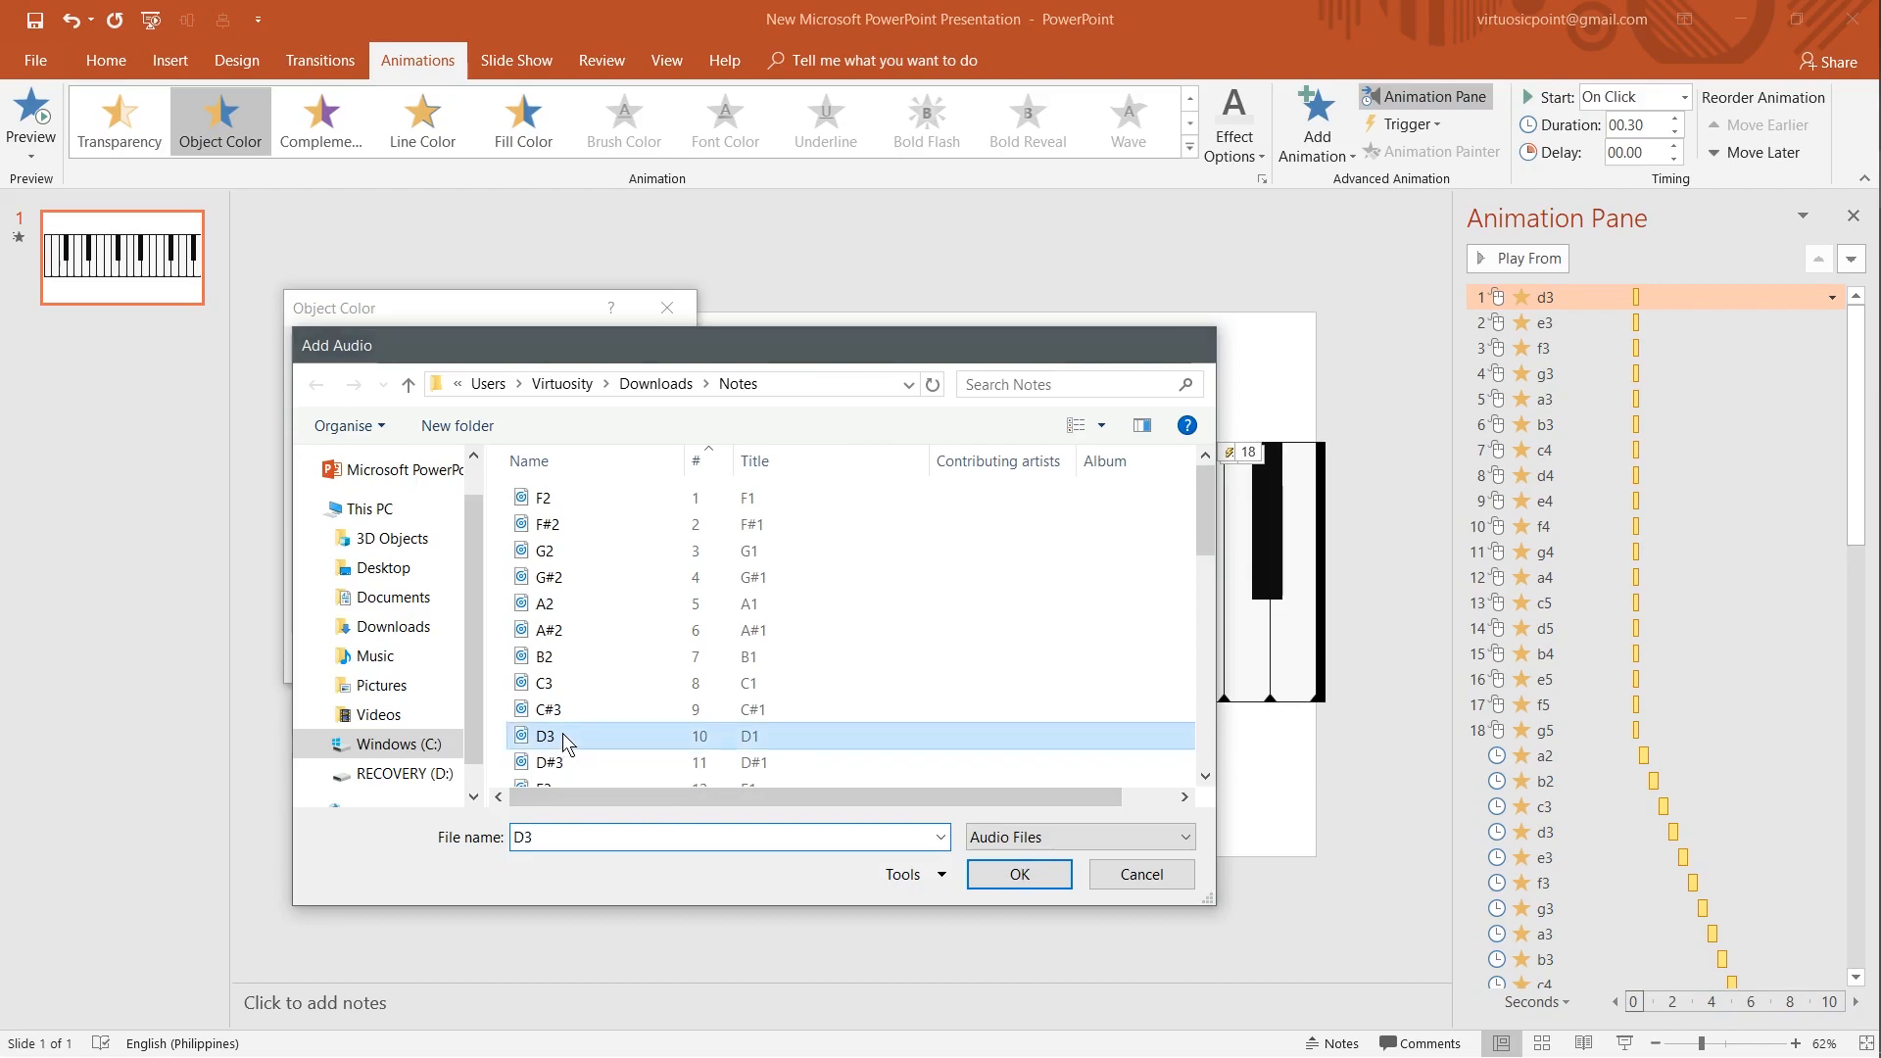
{"action": "double_click", "coordinate": [562, 735]}
{"action": "left_click", "coordinate": [538, 659]}
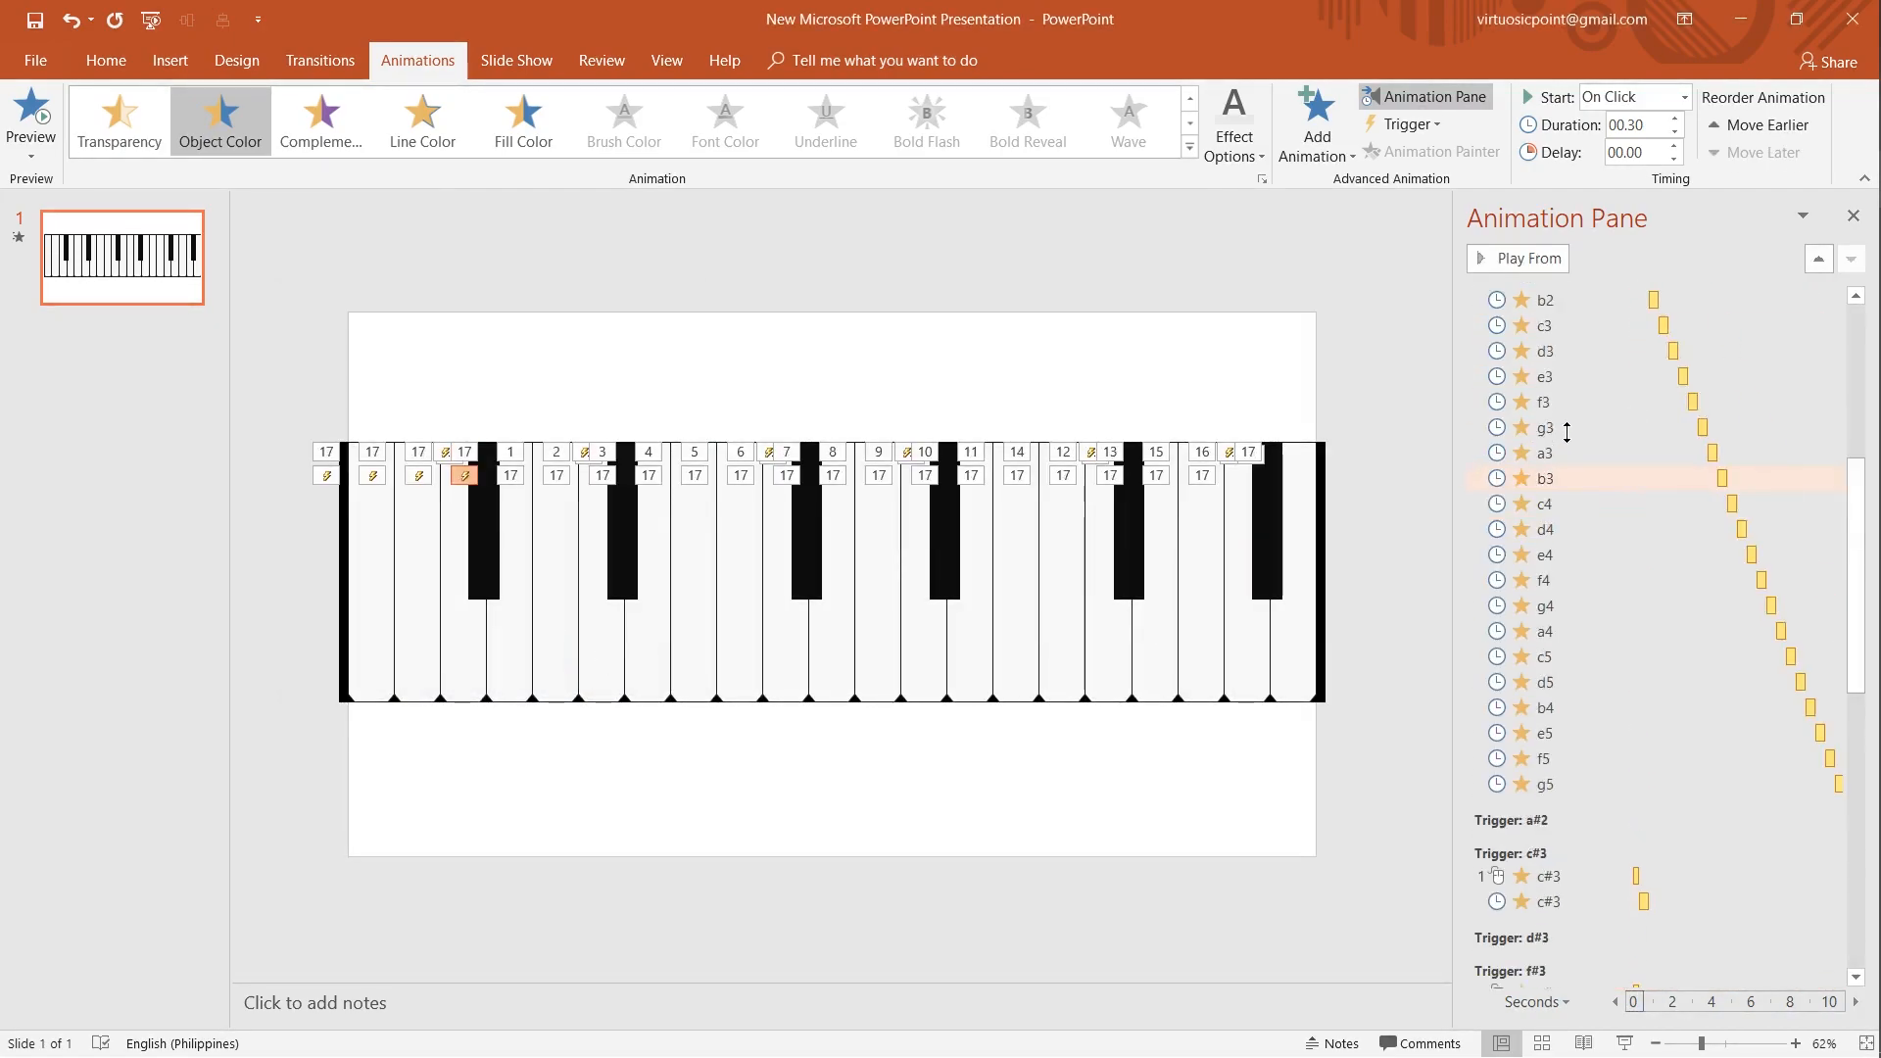
{"action": "scroll", "coordinate": [1568, 412], "scroll_direction": "up", "scroll_amount": 6}
{"action": "right_click", "coordinate": [1617, 299]}
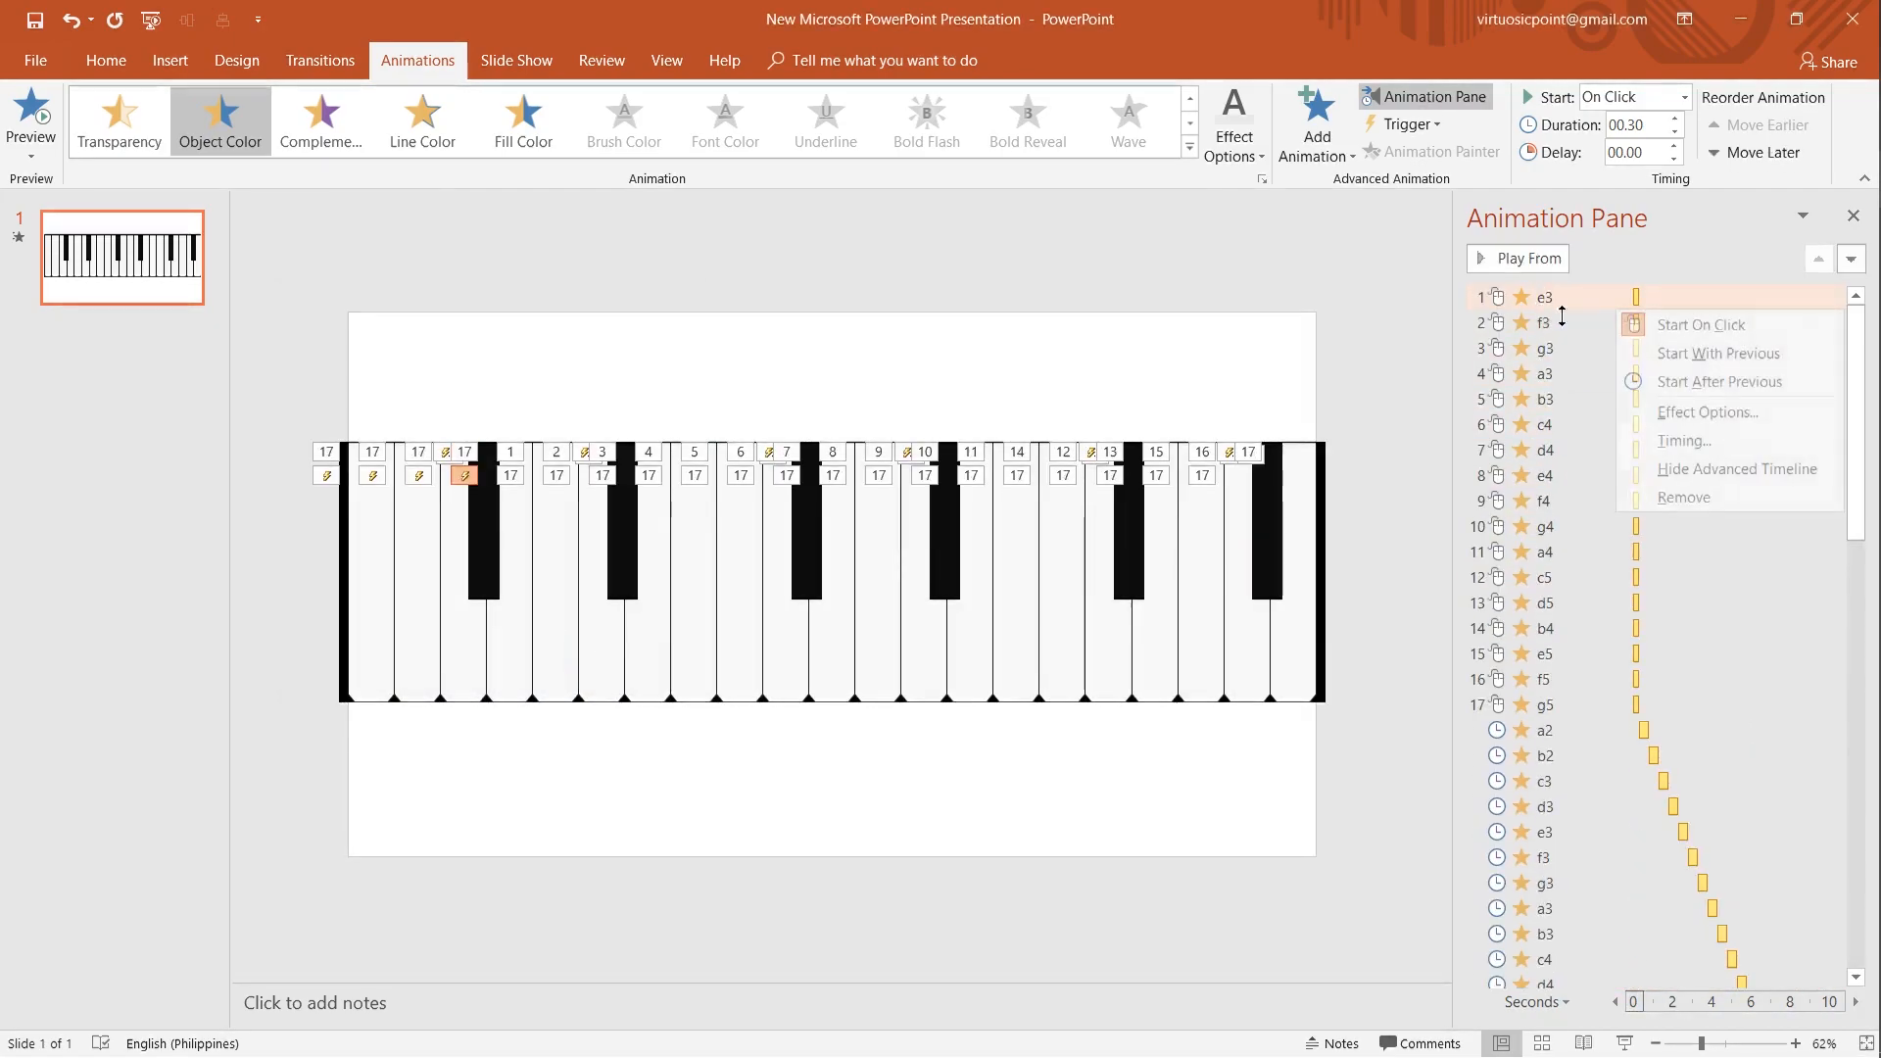
{"action": "left_click", "coordinate": [1666, 377]}
{"action": "key", "text": "ctrl+z"}
- Make the first f3 animation start on click of the f3 key and attach its note sound from the Notes folder
{"action": "right_click", "coordinate": [1571, 324]}
{"action": "left_click", "coordinate": [1658, 437]}
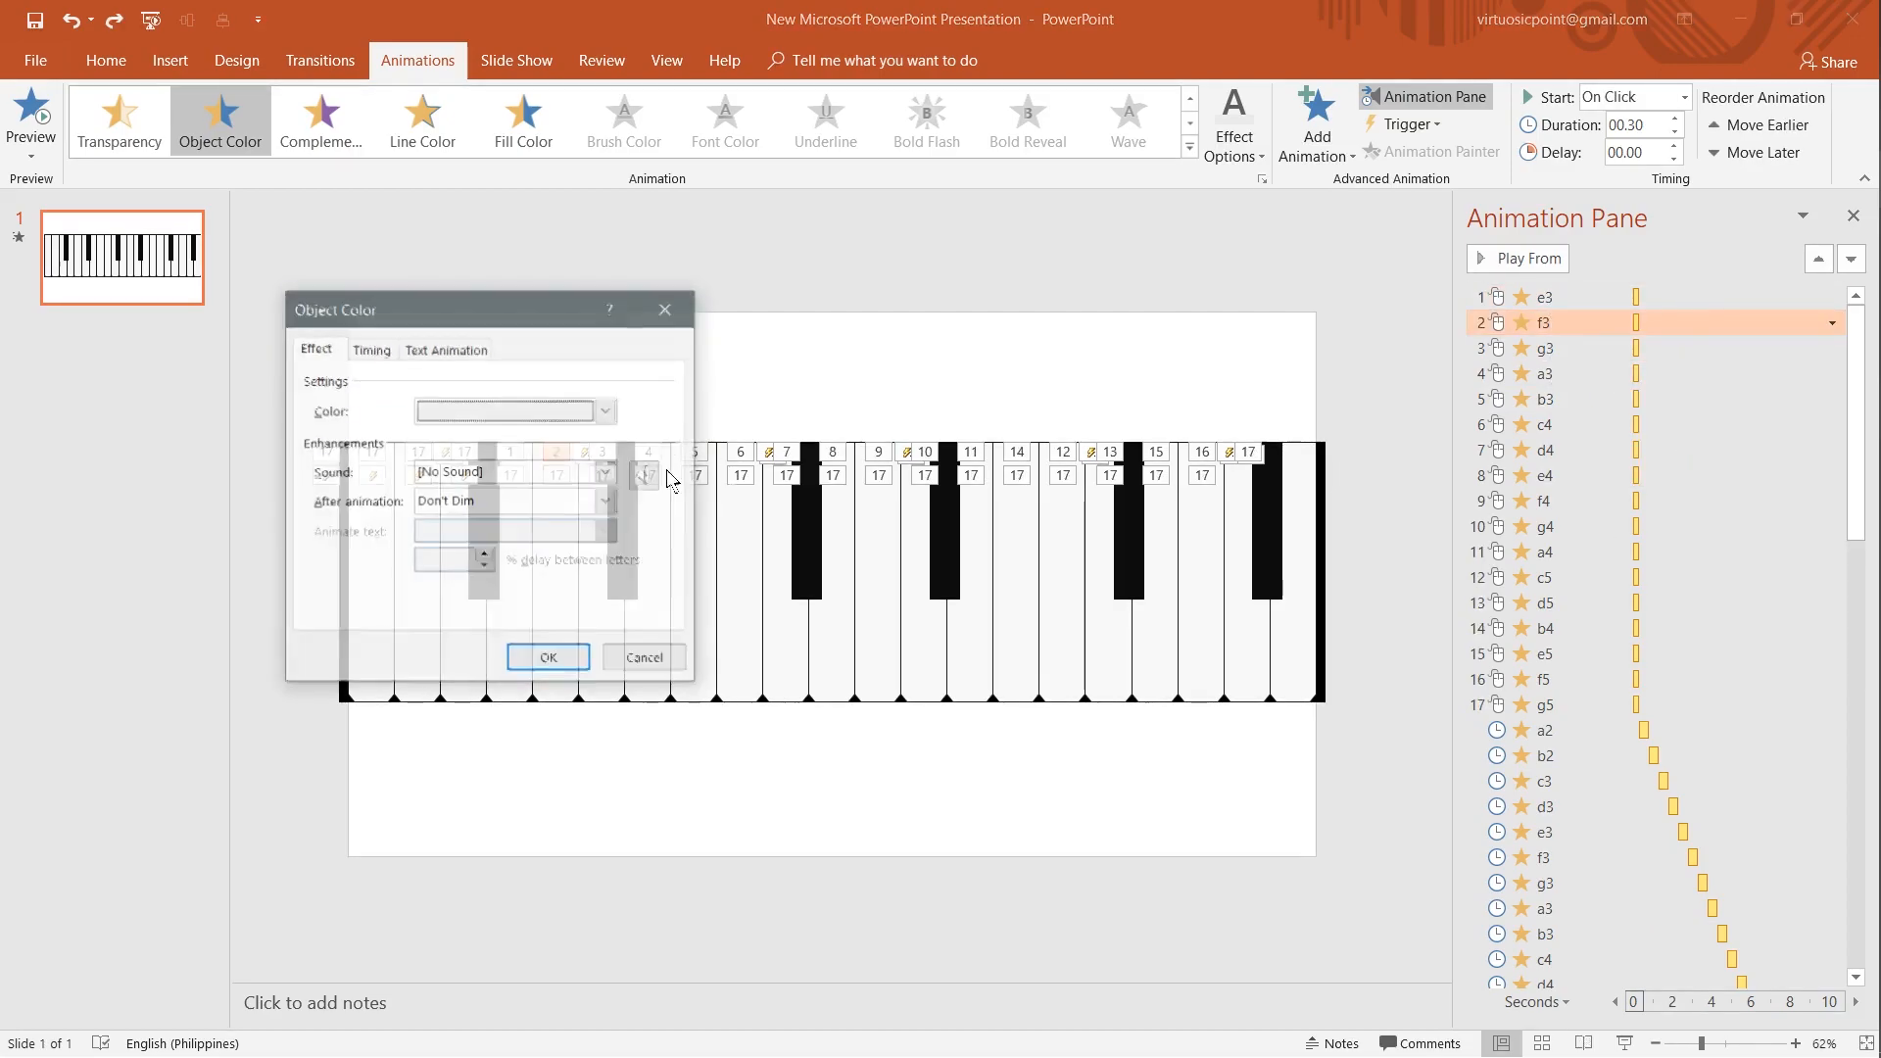
{"action": "left_click", "coordinate": [384, 354]}
{"action": "left_click", "coordinate": [563, 580]}
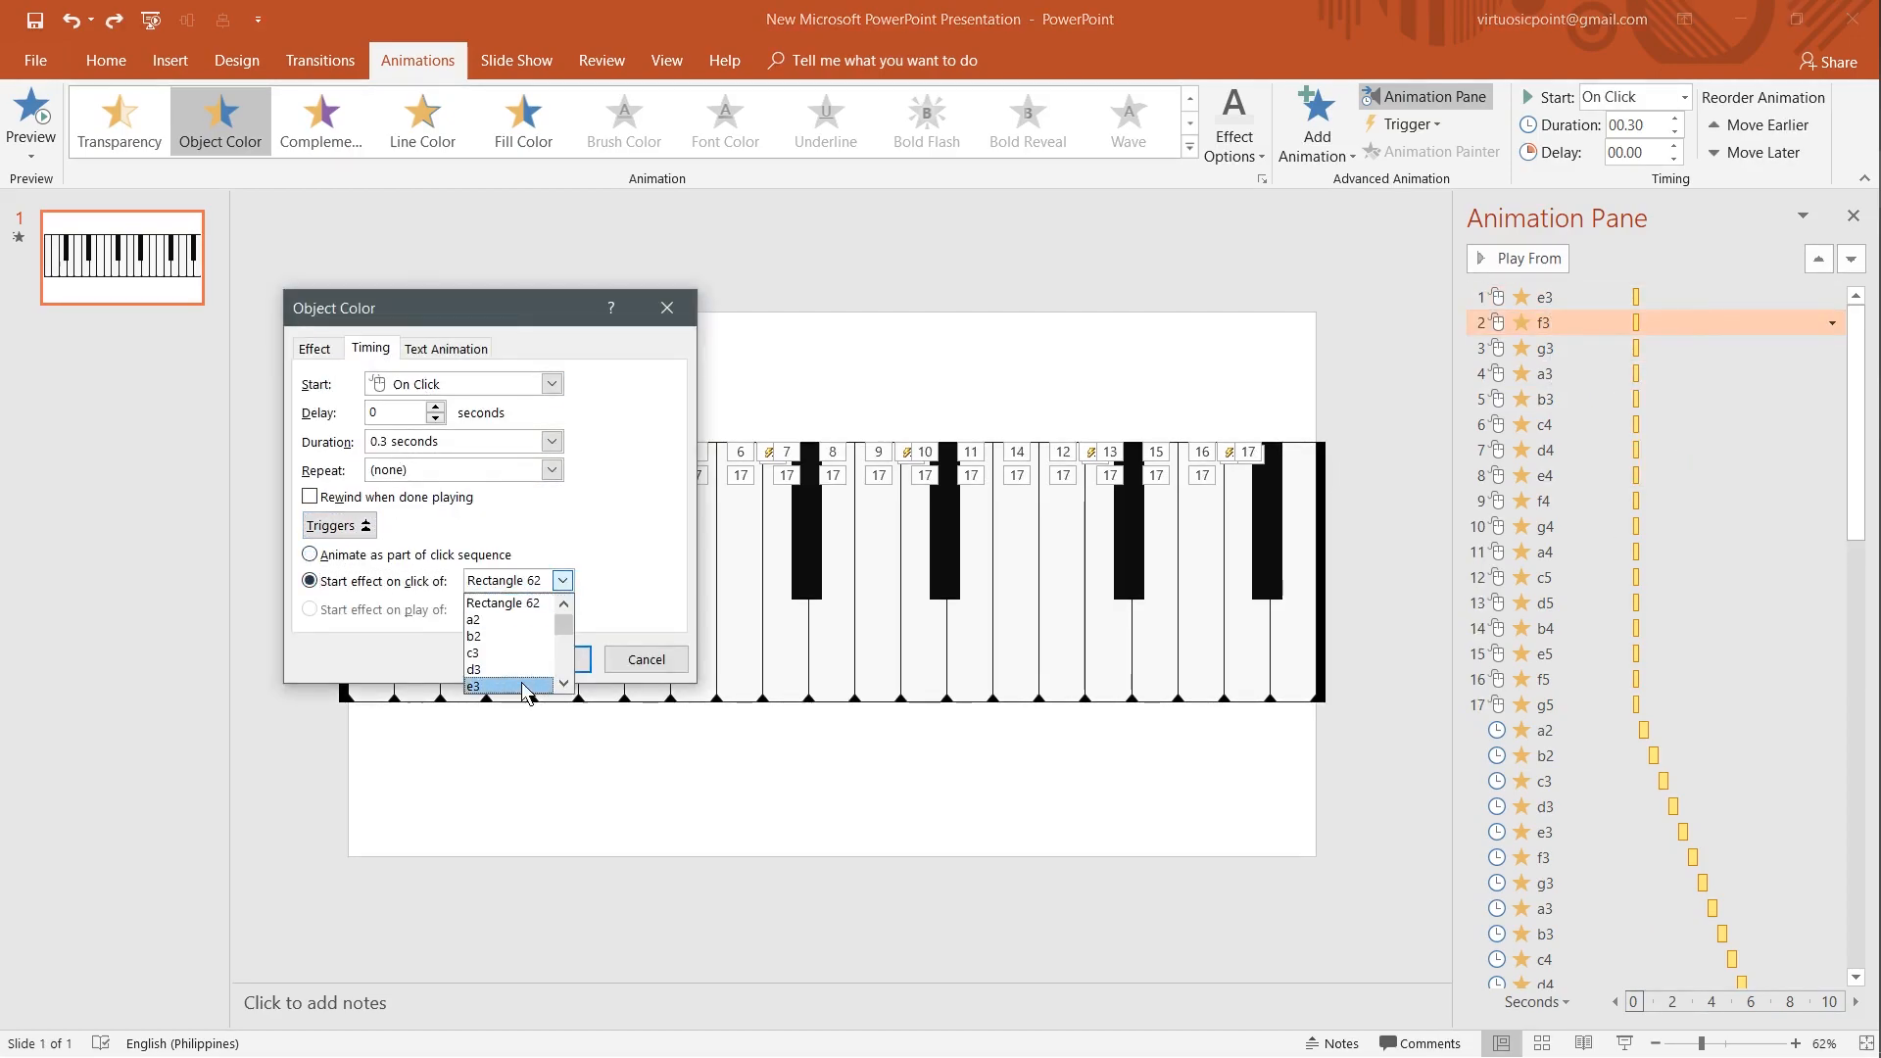
{"action": "scroll", "coordinate": [490, 661], "scroll_direction": "up", "scroll_amount": 3}
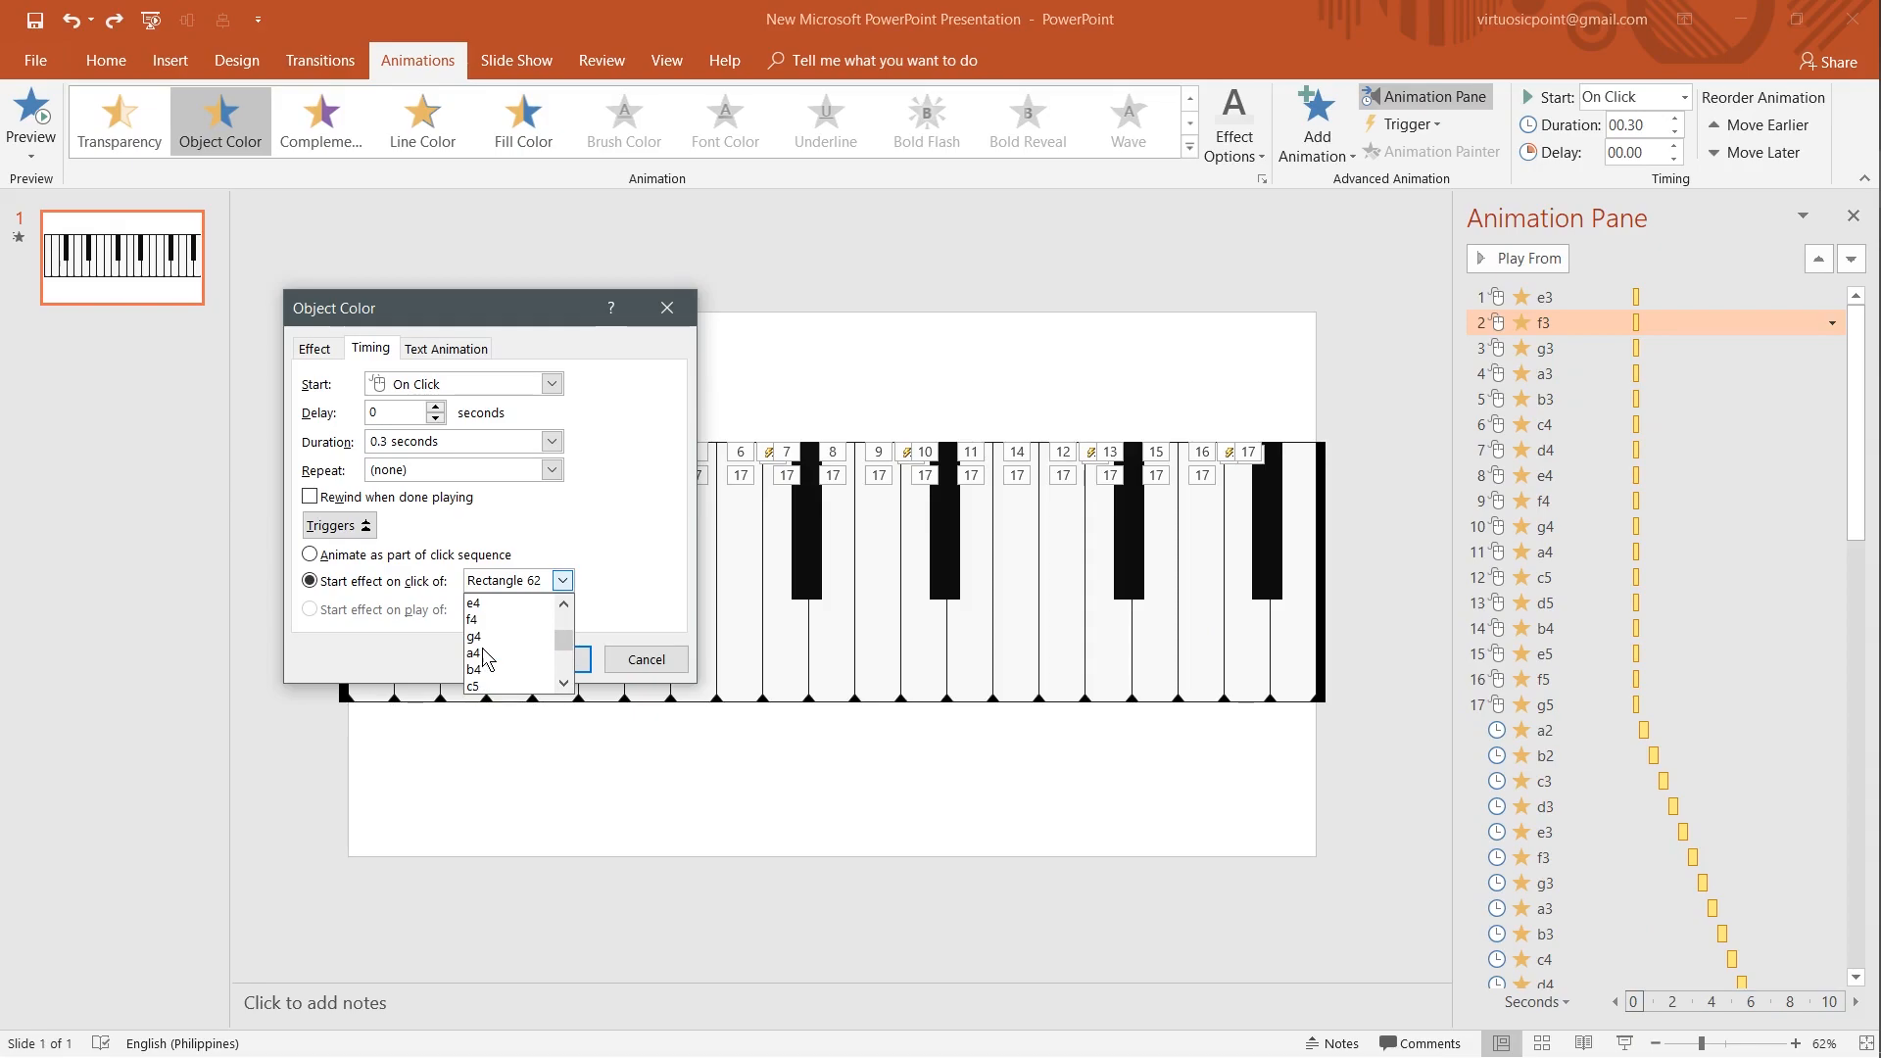
{"action": "left_click", "coordinate": [314, 349]}
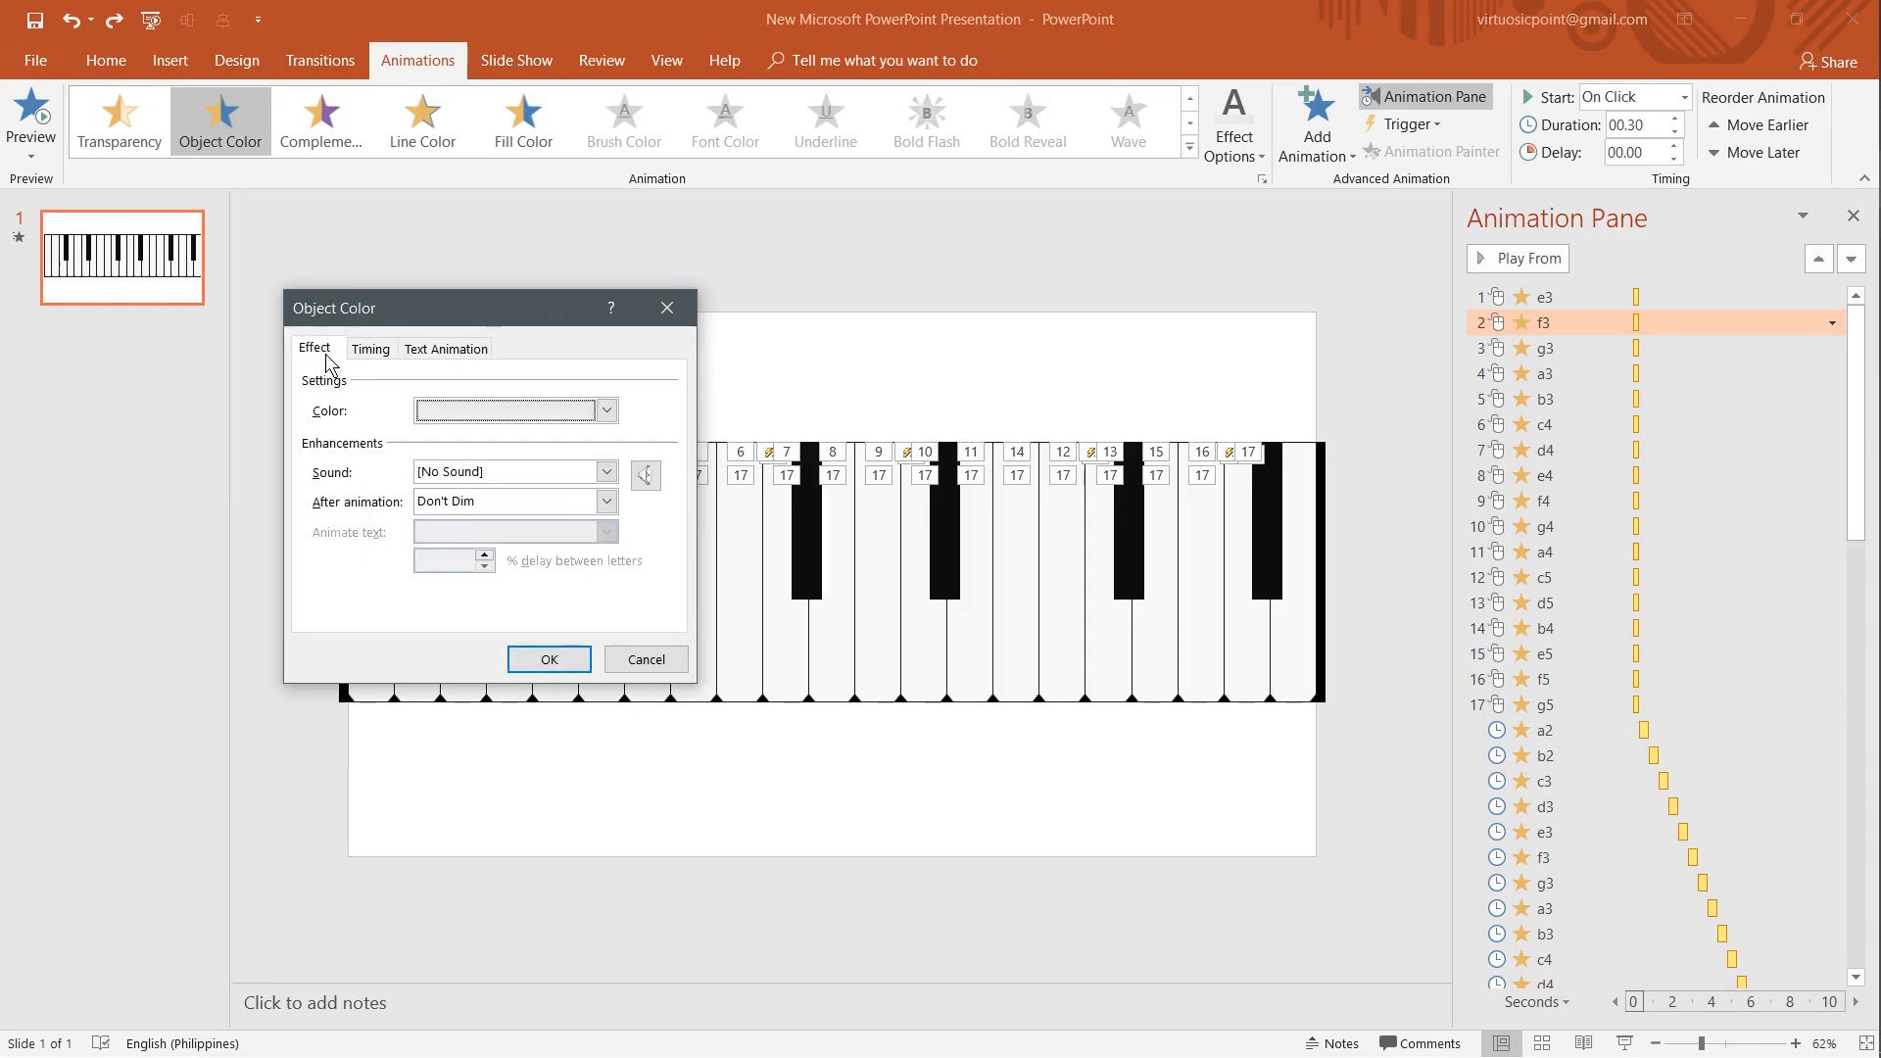
{"action": "left_click", "coordinate": [480, 471]}
{"action": "left_click", "coordinate": [478, 579]}
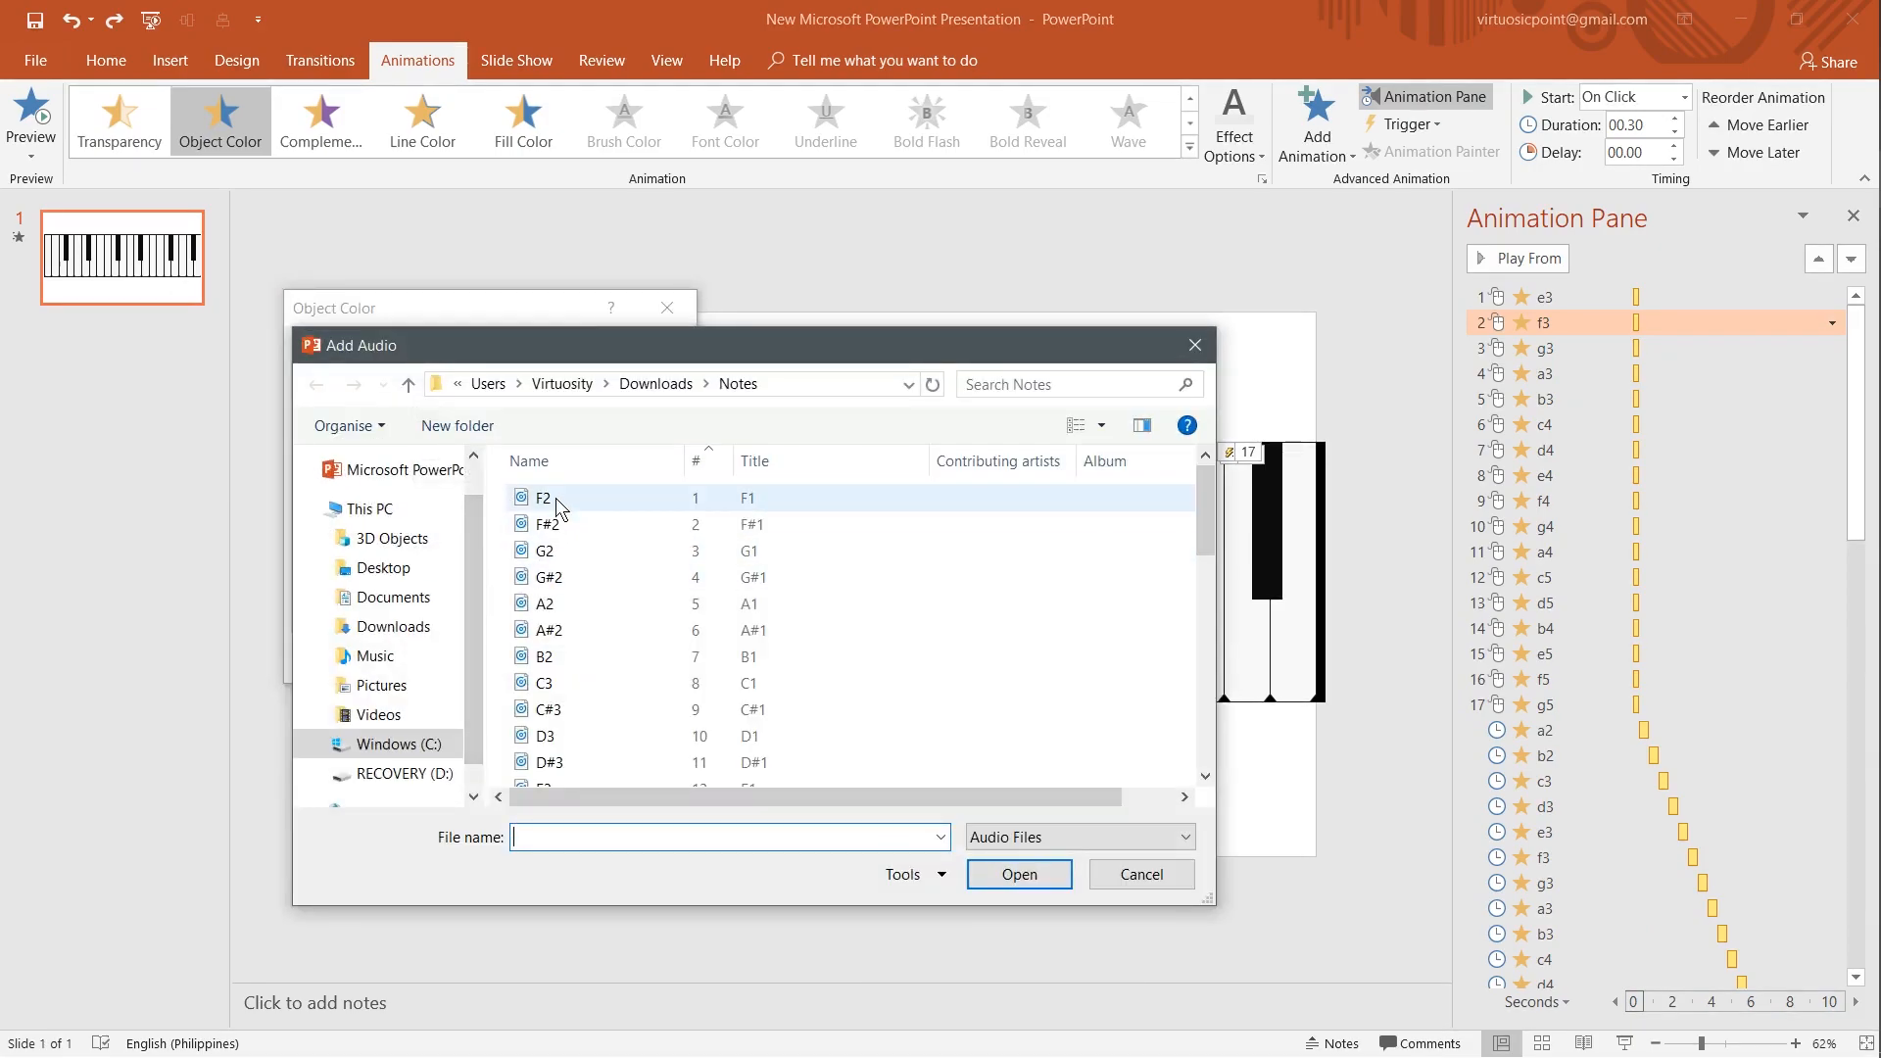
{"action": "scroll", "coordinate": [564, 588], "scroll_direction": "down", "scroll_amount": 3}
{"action": "double_click", "coordinate": [571, 693]}
{"action": "left_click", "coordinate": [554, 657]}
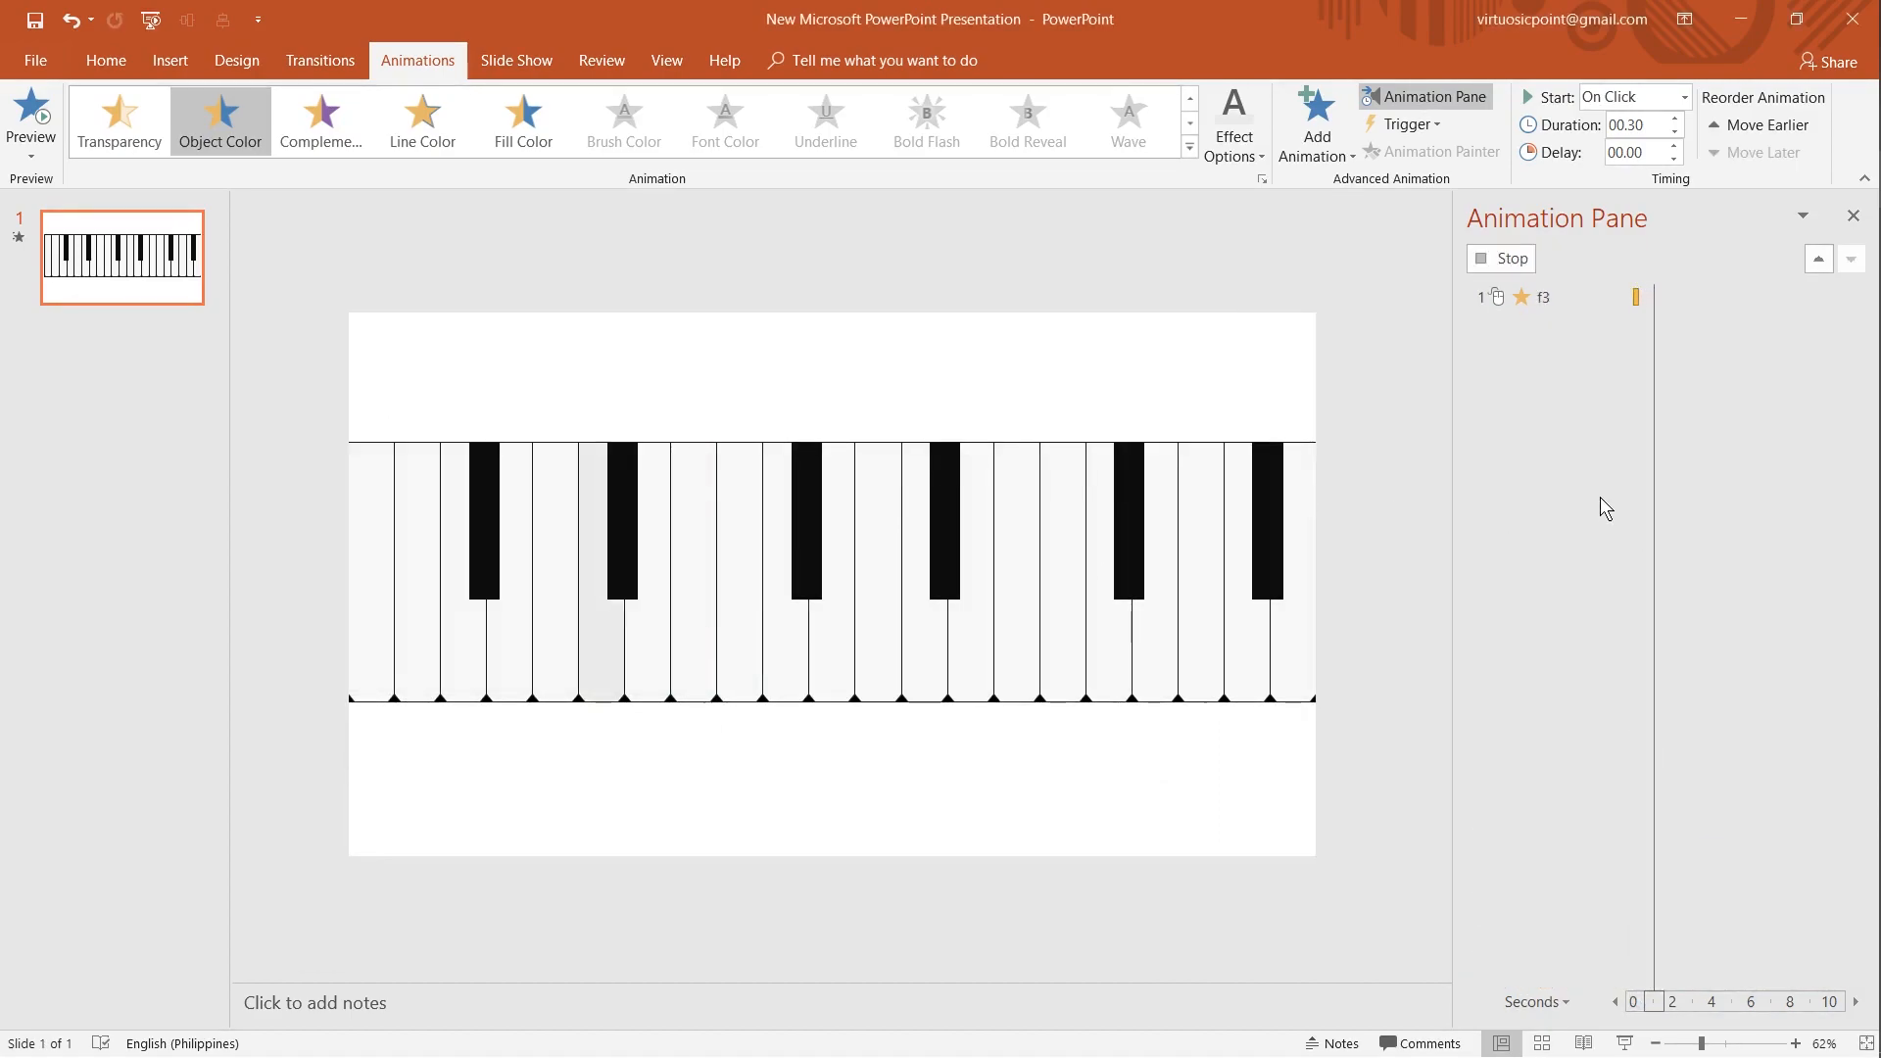
- Open the effect options of the first e3 and f4 animations to set up their triggers and note sounds
{"action": "scroll", "coordinate": [1600, 500], "scroll_direction": "up", "scroll_amount": 15}
{"action": "right_click", "coordinate": [1568, 298]}
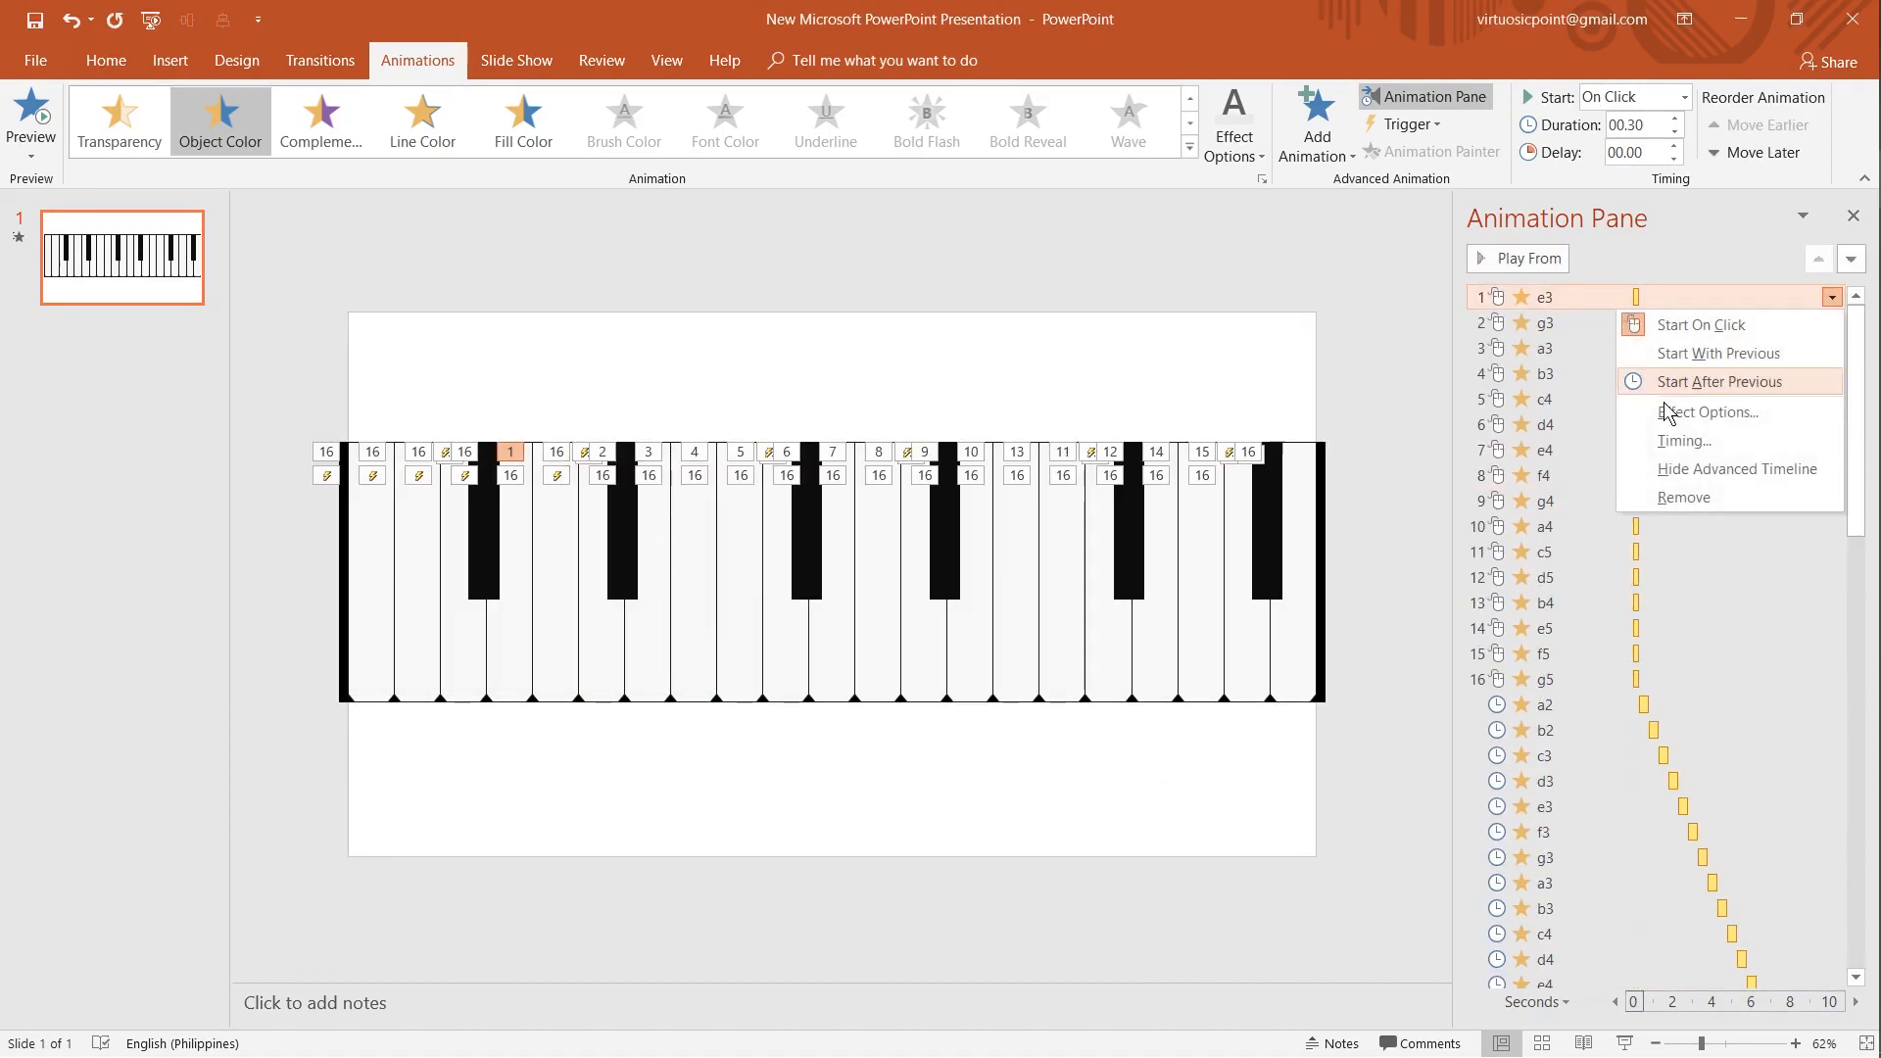
{"action": "left_click", "coordinate": [1668, 412]}
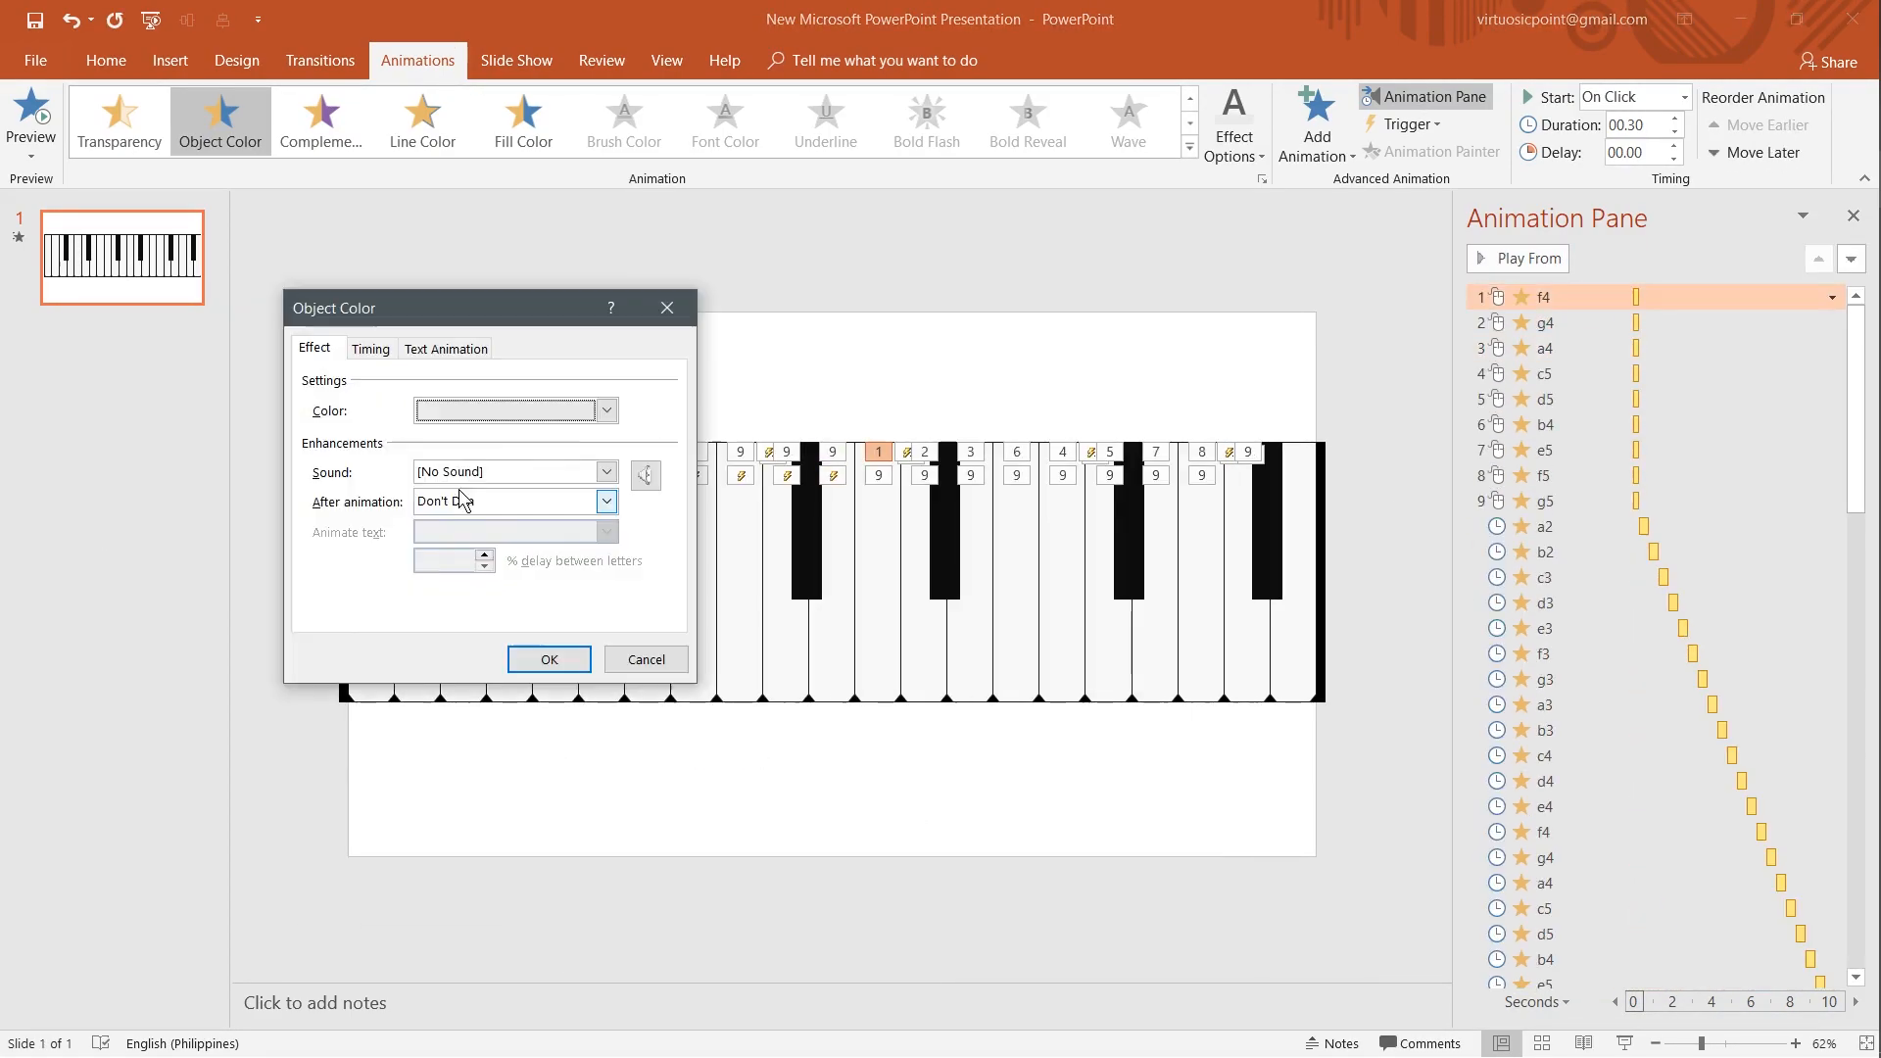
{"action": "left_click", "coordinate": [338, 526]}
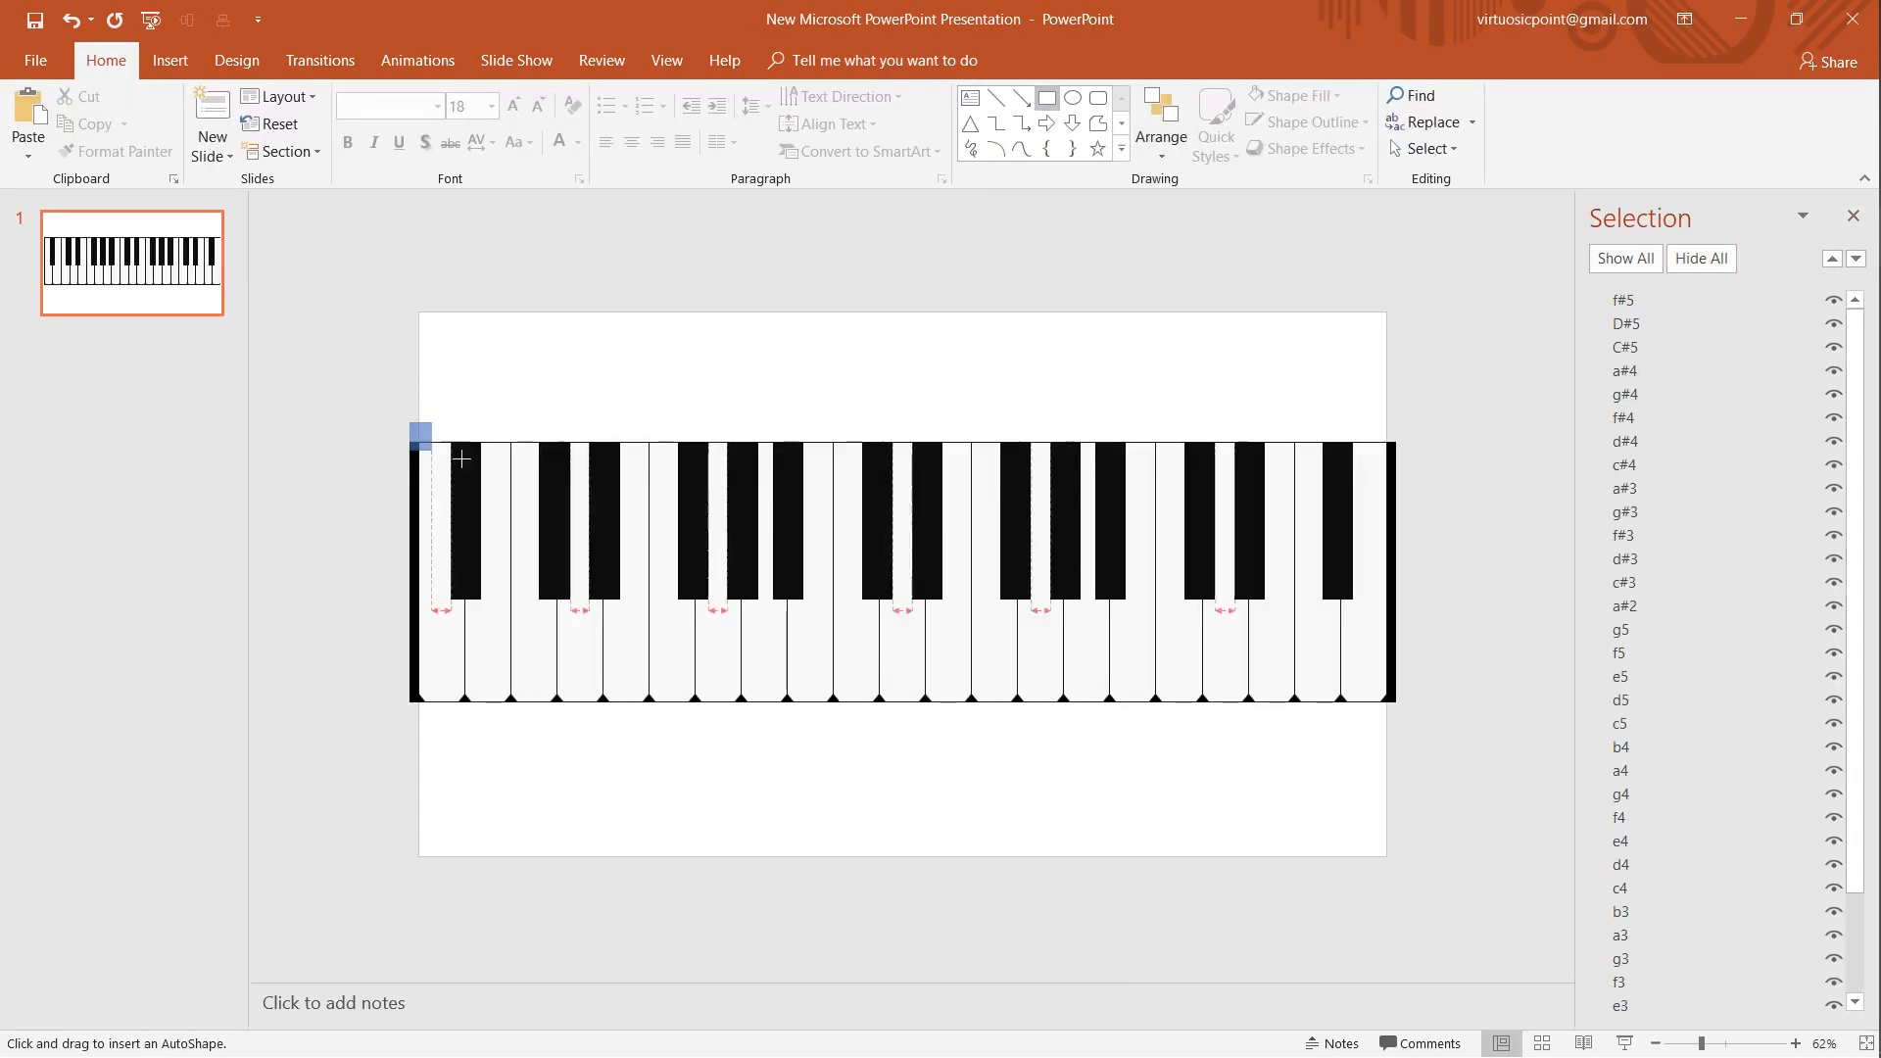
- Draw a thin strip about 34.52 cm wide and 0.21 cm high along the keys' upper edge, filled dark red without outline
{"action": "left_click_drag", "start_coordinate": [462, 459], "coordinate": [1405, 445]}
{"action": "left_click_drag", "start_coordinate": [903, 424], "coordinate": [899, 433]}
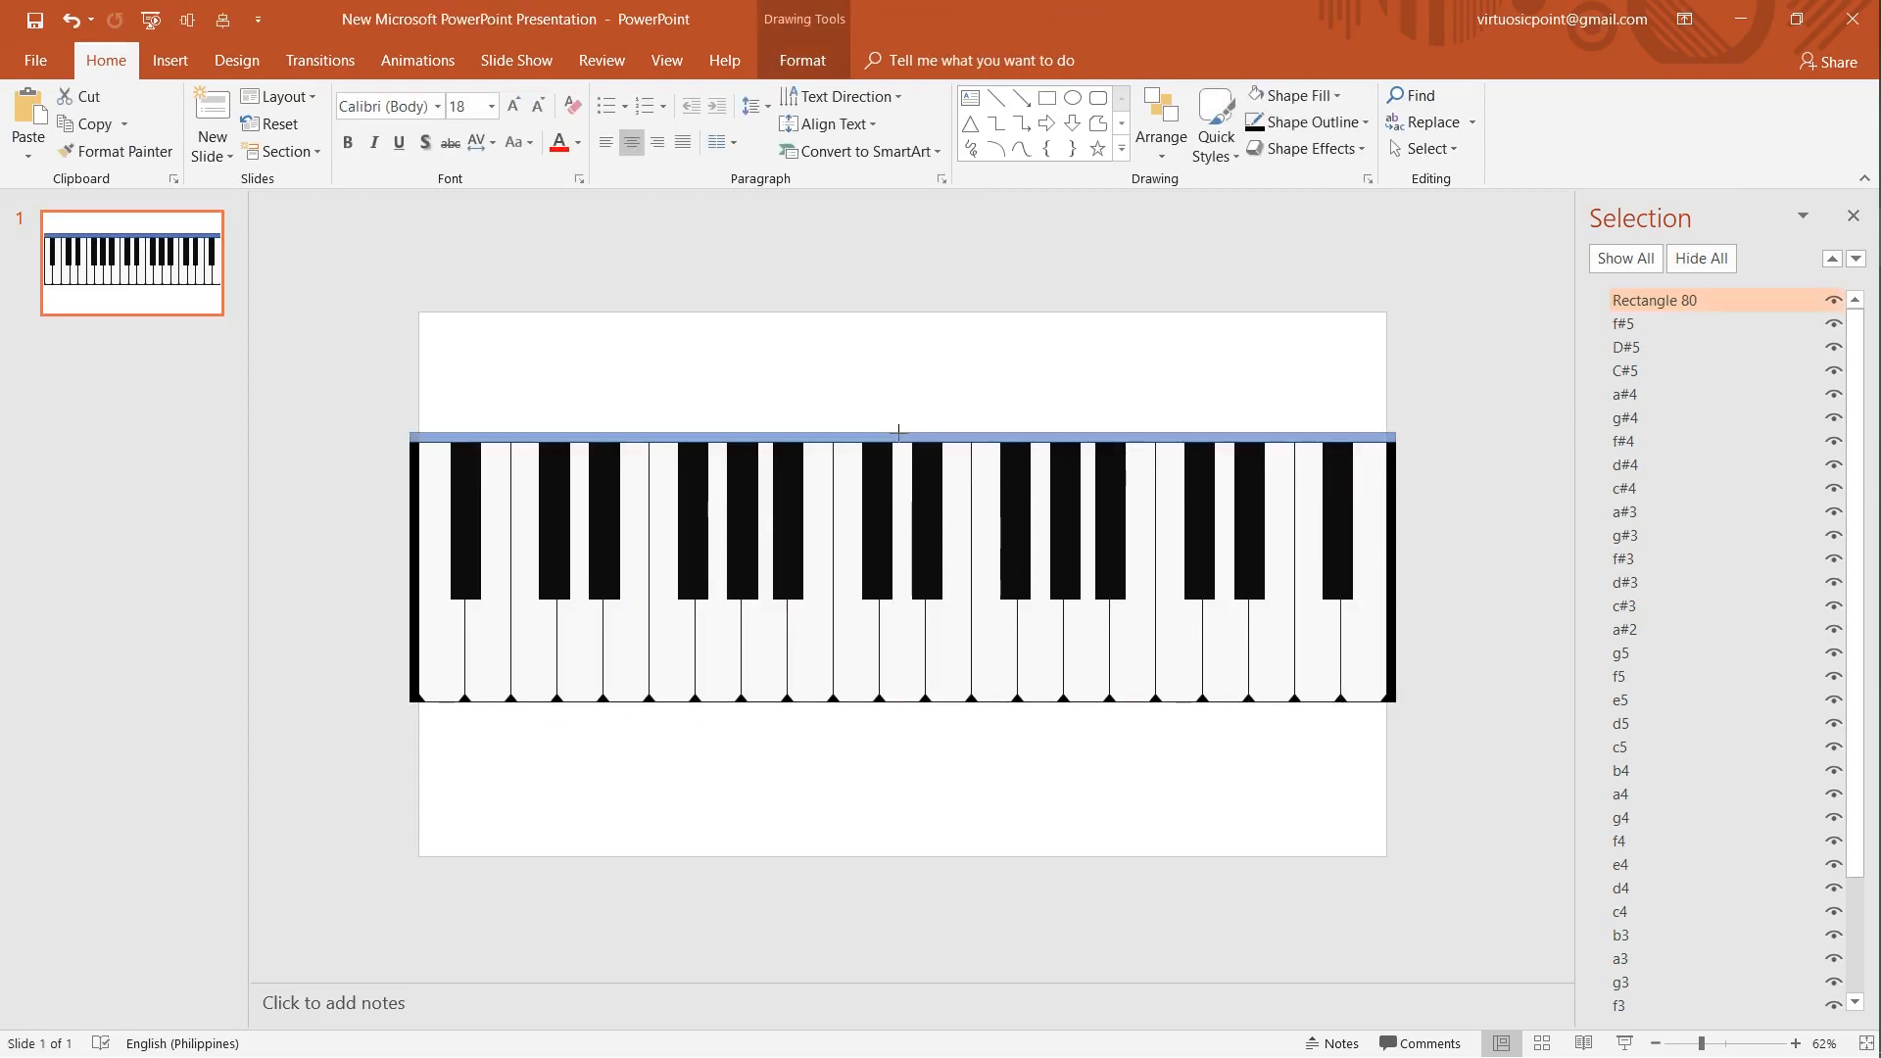
{"action": "scroll", "coordinate": [987, 574], "scroll_direction": "up", "scroll_amount": 3}
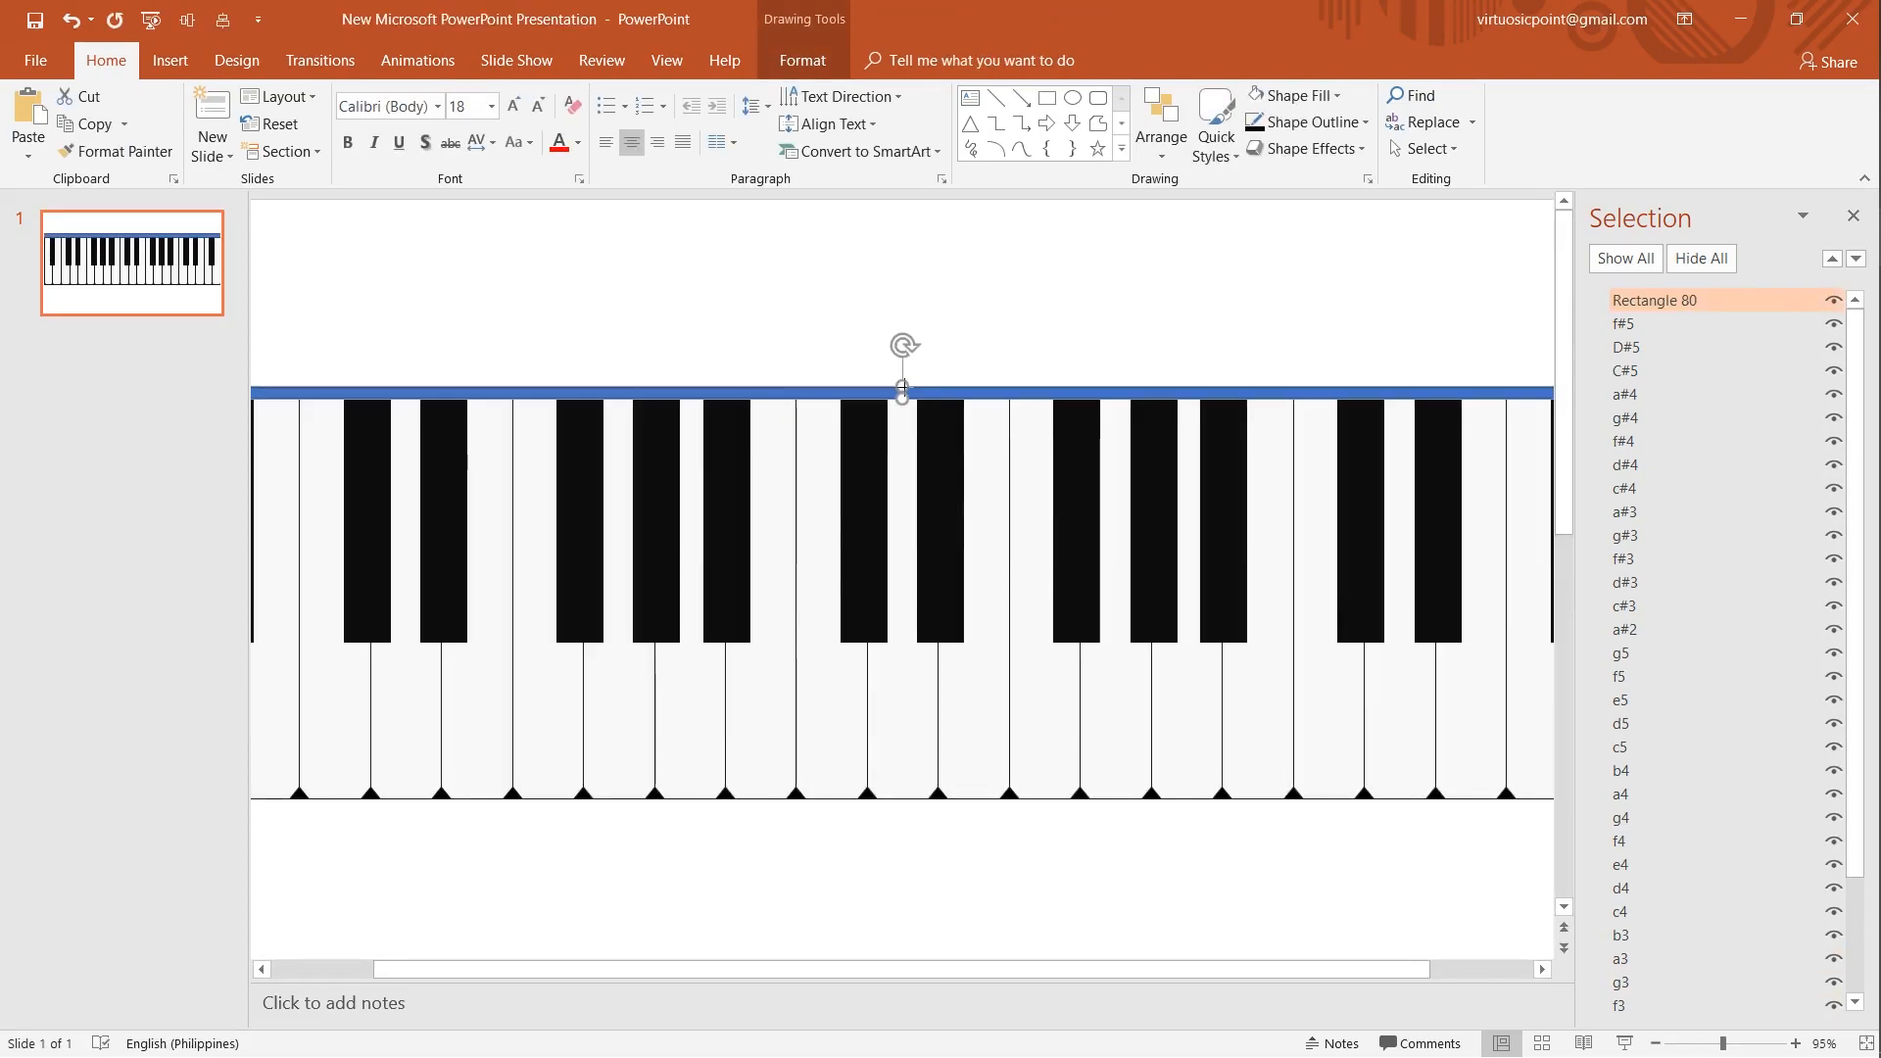
{"action": "left_click", "coordinate": [802, 60]}
{"action": "left_click", "coordinate": [880, 95]}
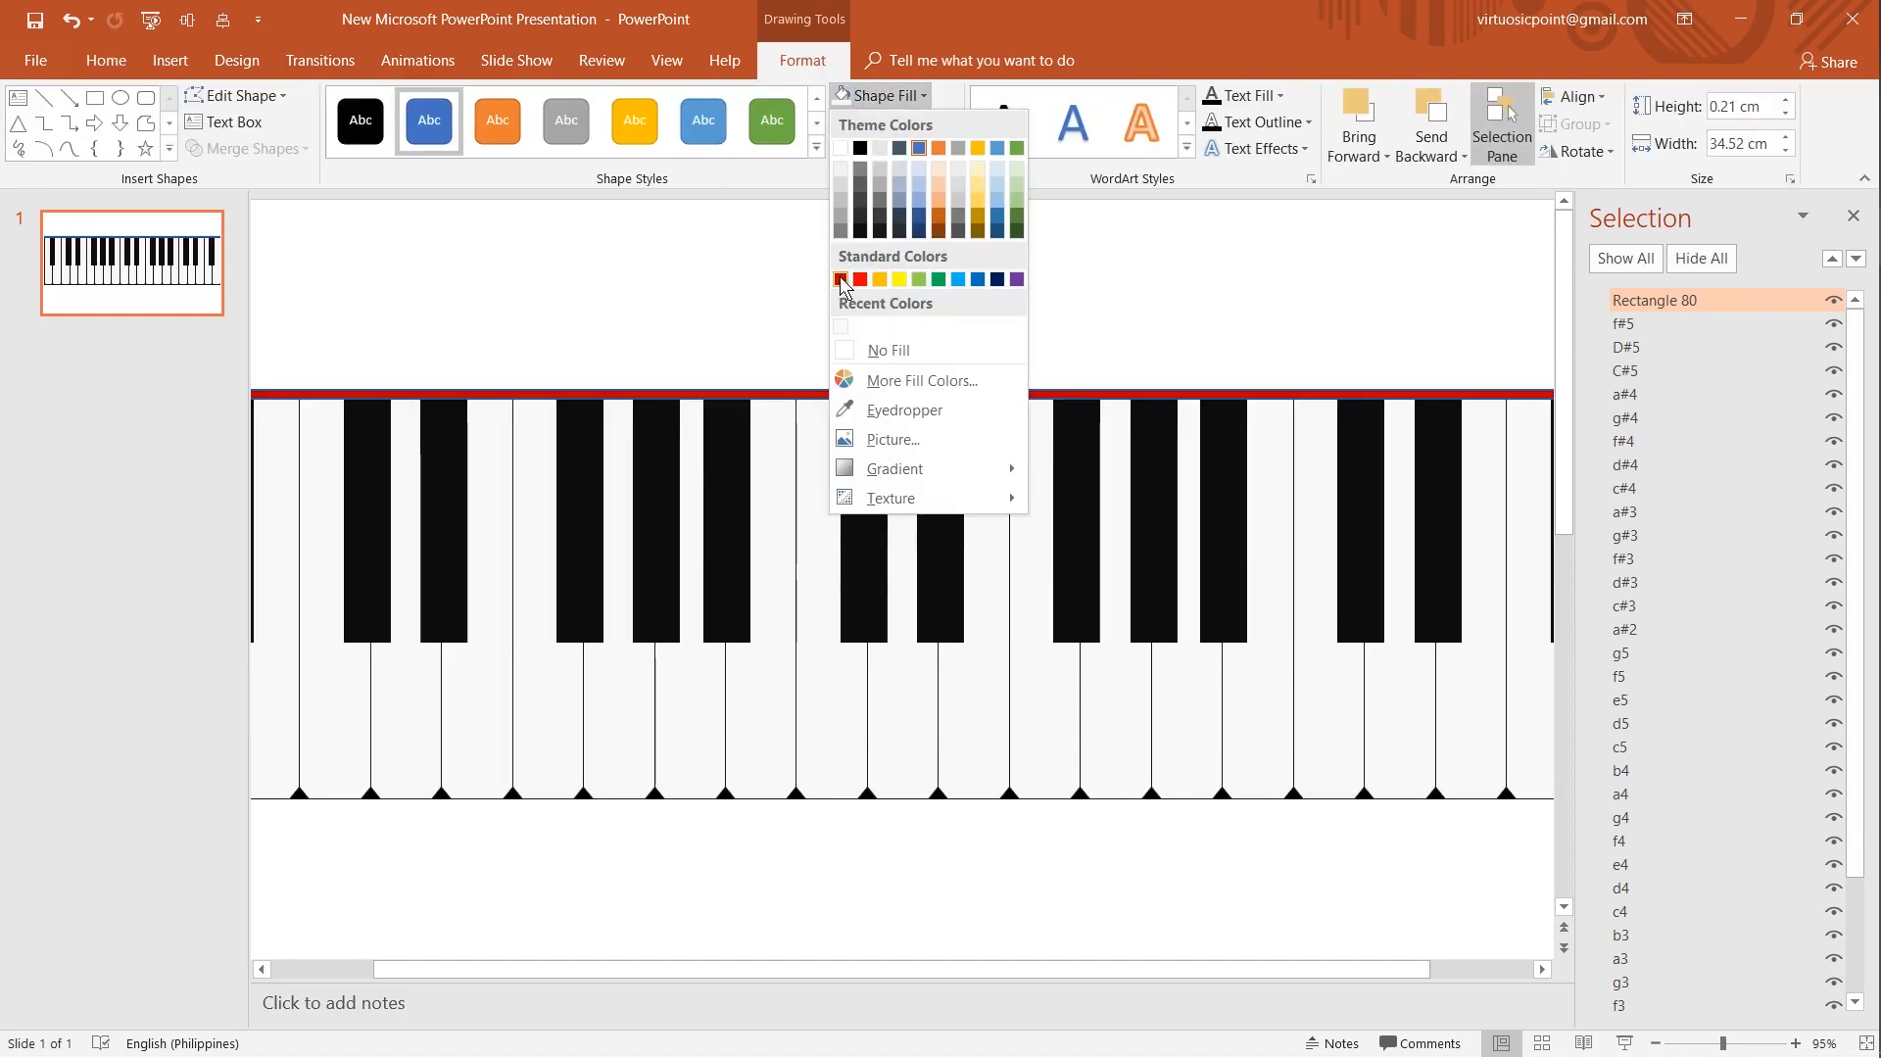
{"action": "left_click", "coordinate": [841, 279]}
{"action": "left_click", "coordinate": [887, 122]}
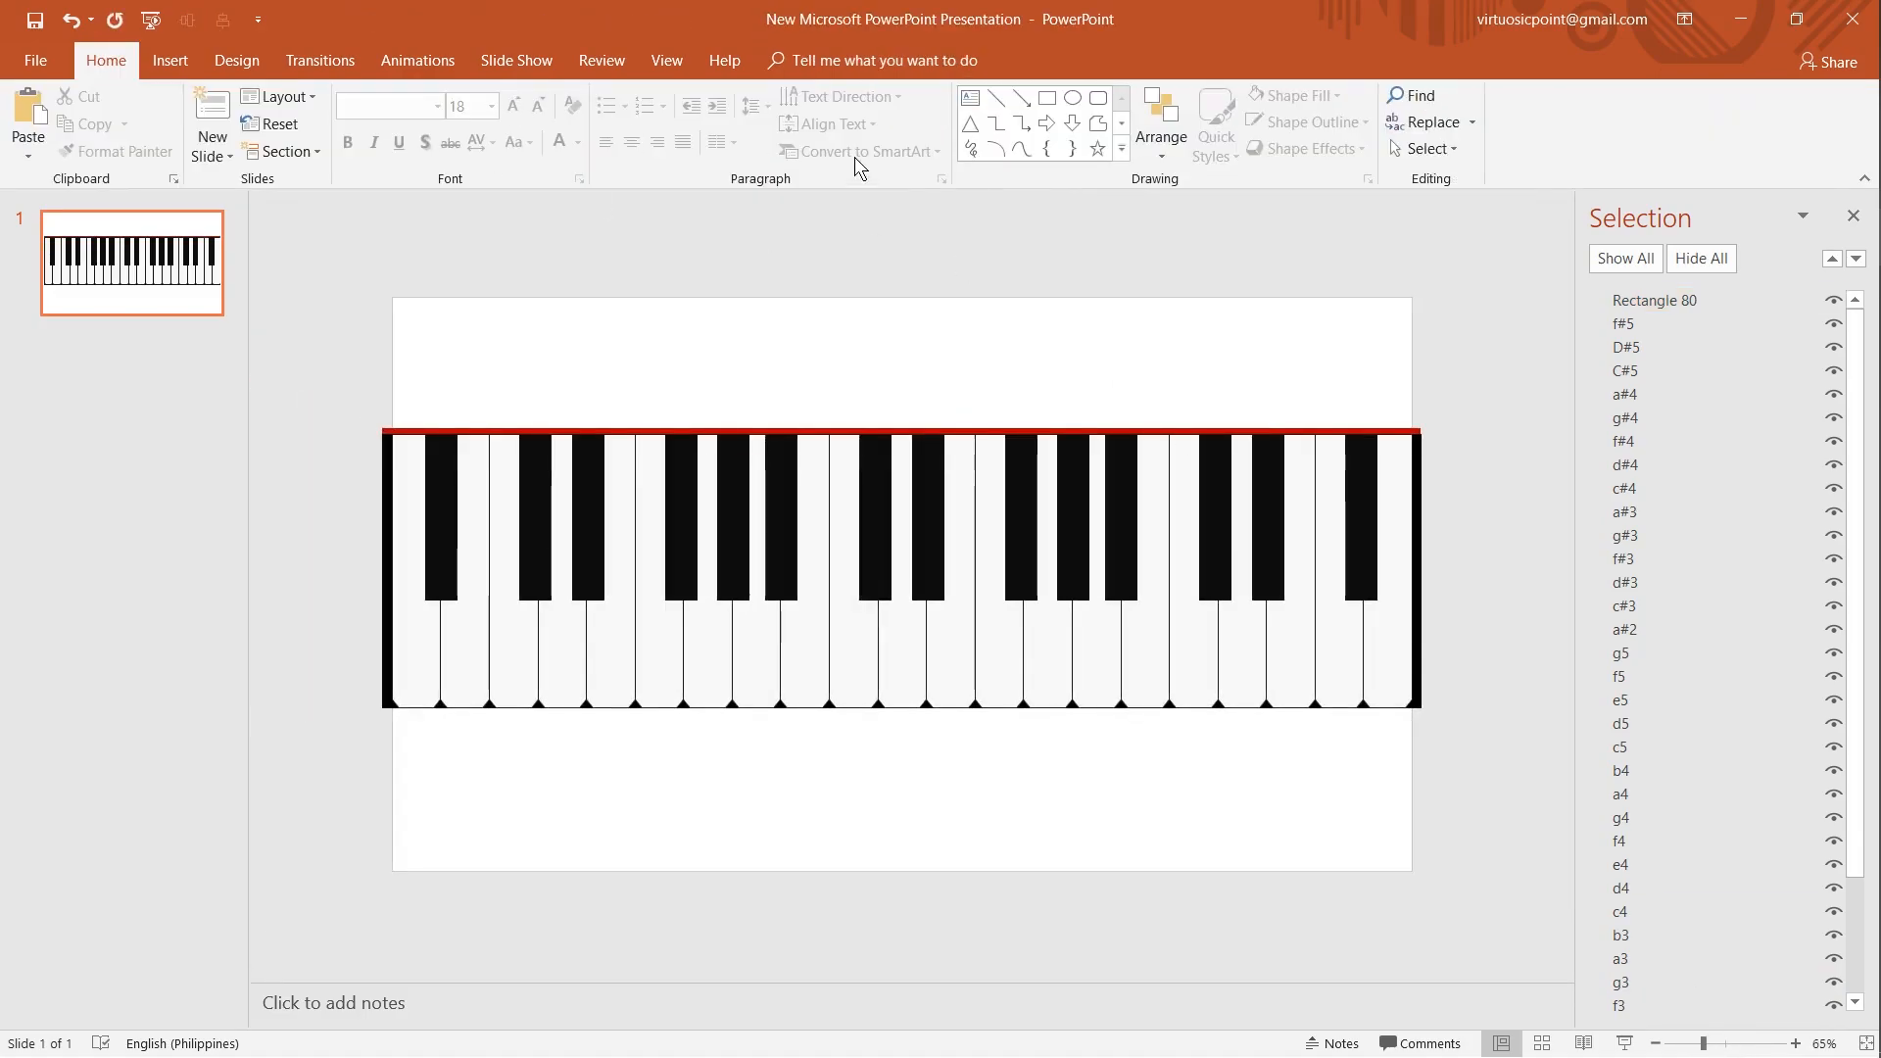
- Draw a rectangle about 34.86 by 4.95 cm above the keys, send it behind the red strip and fill it black
{"action": "mouse_move", "coordinate": [370, 284]}
{"action": "left_mouse_down"}
{"action": "mouse_move", "coordinate": [1336, 496]}
{"action": "mouse_move", "coordinate": [1482, 421]}
{"action": "mouse_move", "coordinate": [1422, 434]}
{"action": "left_mouse_up"}
{"action": "left_click", "coordinate": [1154, 135]}
{"action": "left_click", "coordinate": [1200, 269]}
{"action": "left_click", "coordinate": [803, 60]}
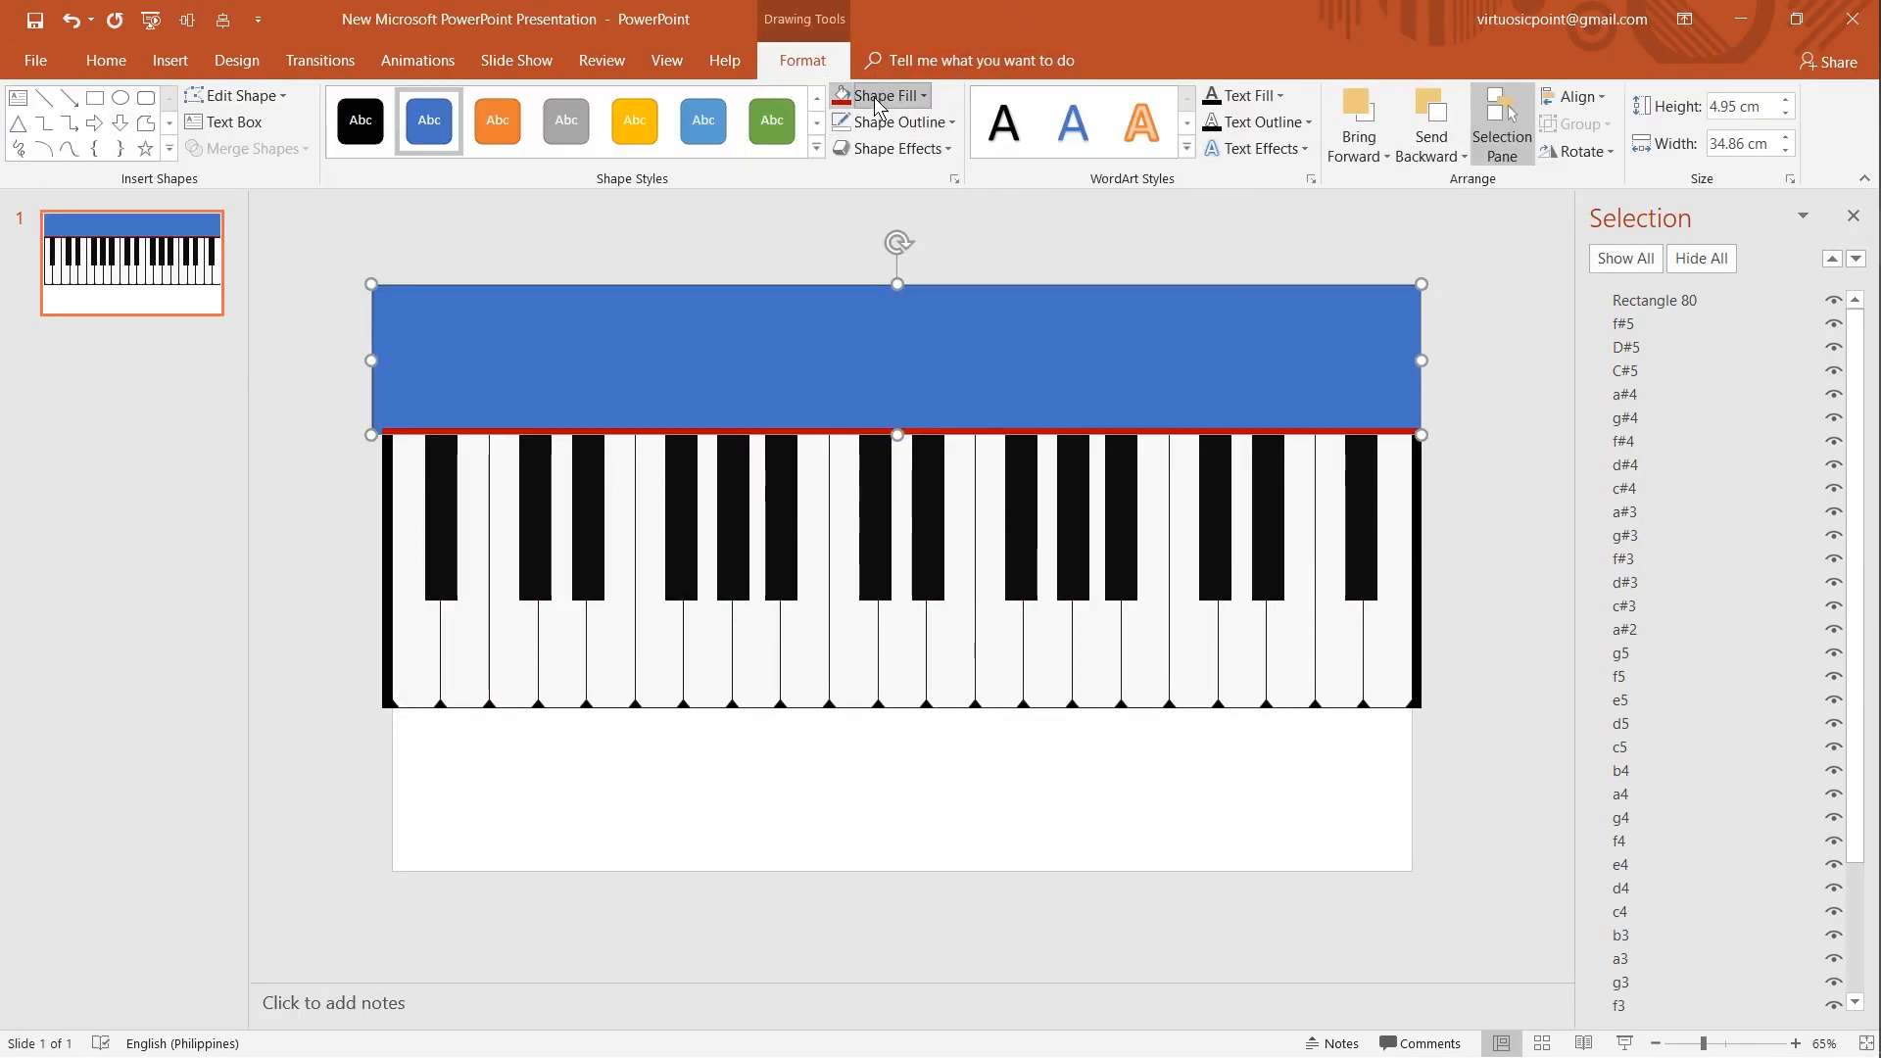
{"action": "left_click", "coordinate": [880, 95]}
{"action": "left_click", "coordinate": [860, 149]}
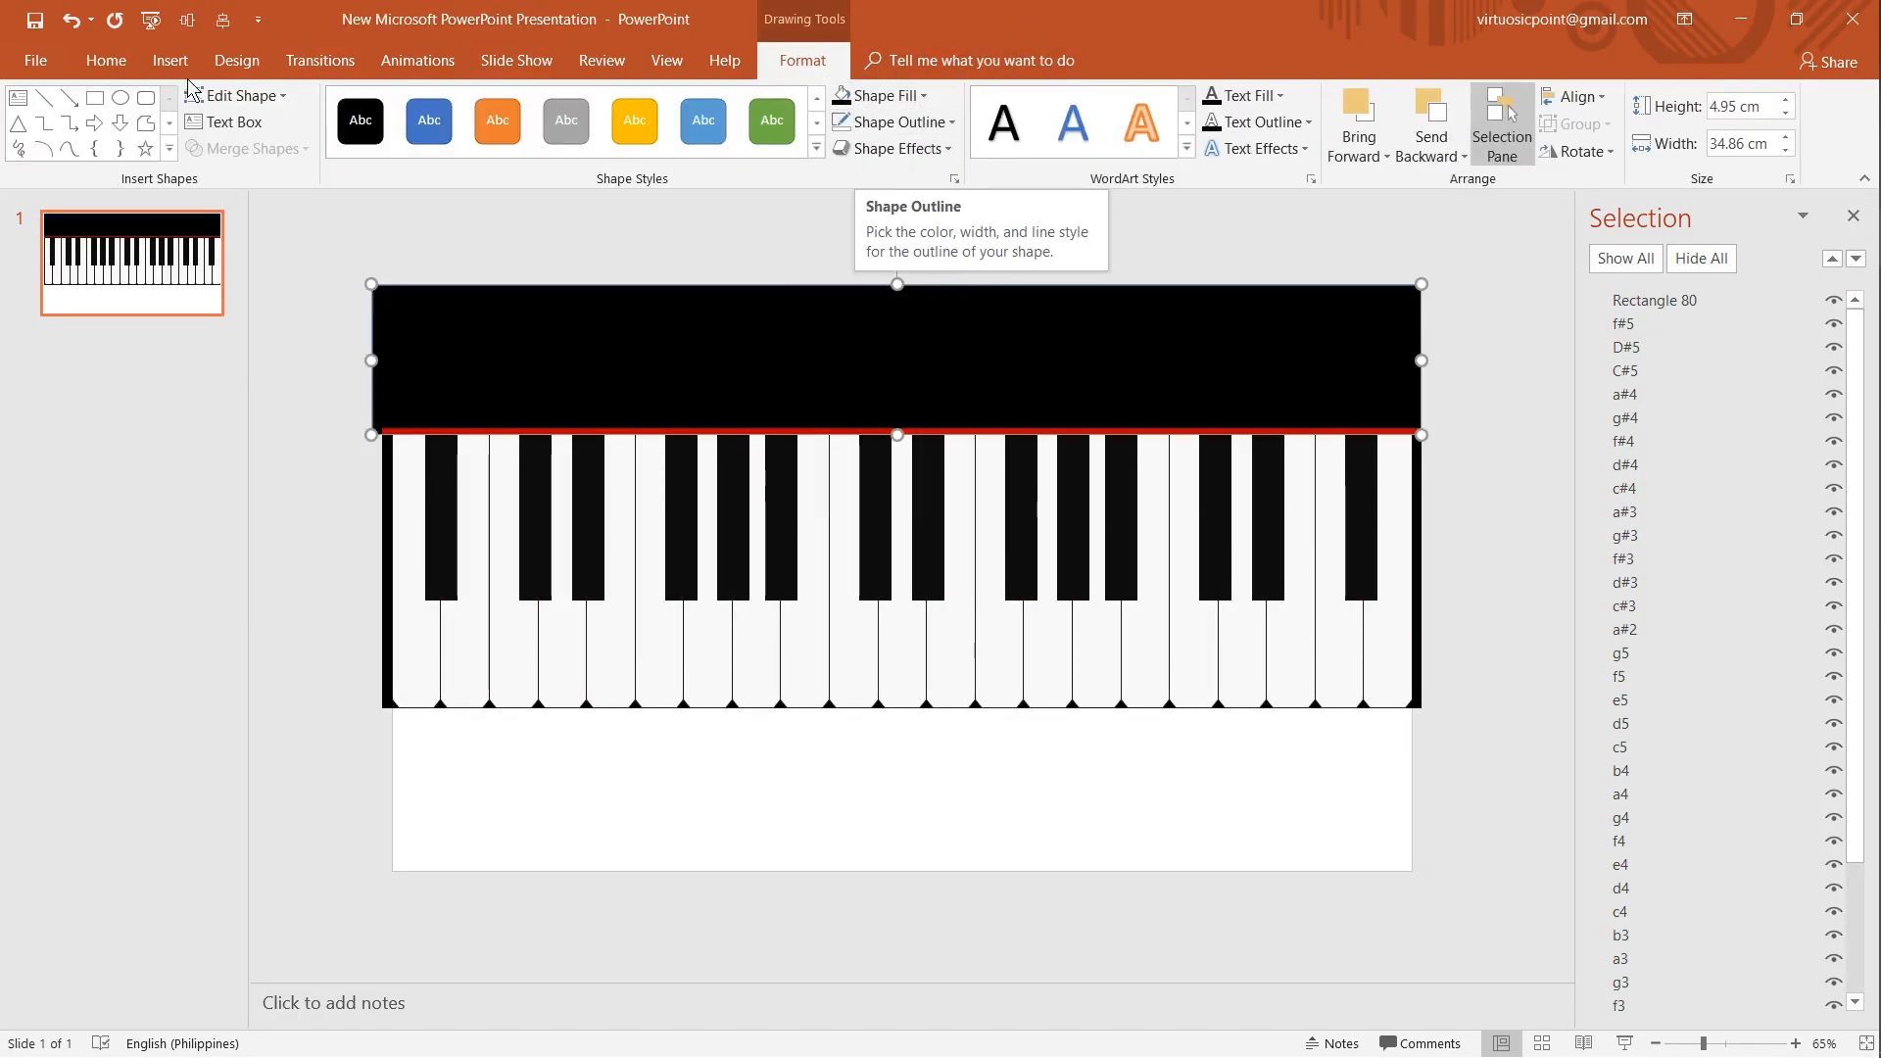
- Paste the wood plank picture, align it with the slide's lower edge and send it to the back
{"action": "key", "text": "ctrl+v"}
{"action": "left_click_drag", "start_coordinate": [803, 568], "coordinate": [810, 615]}
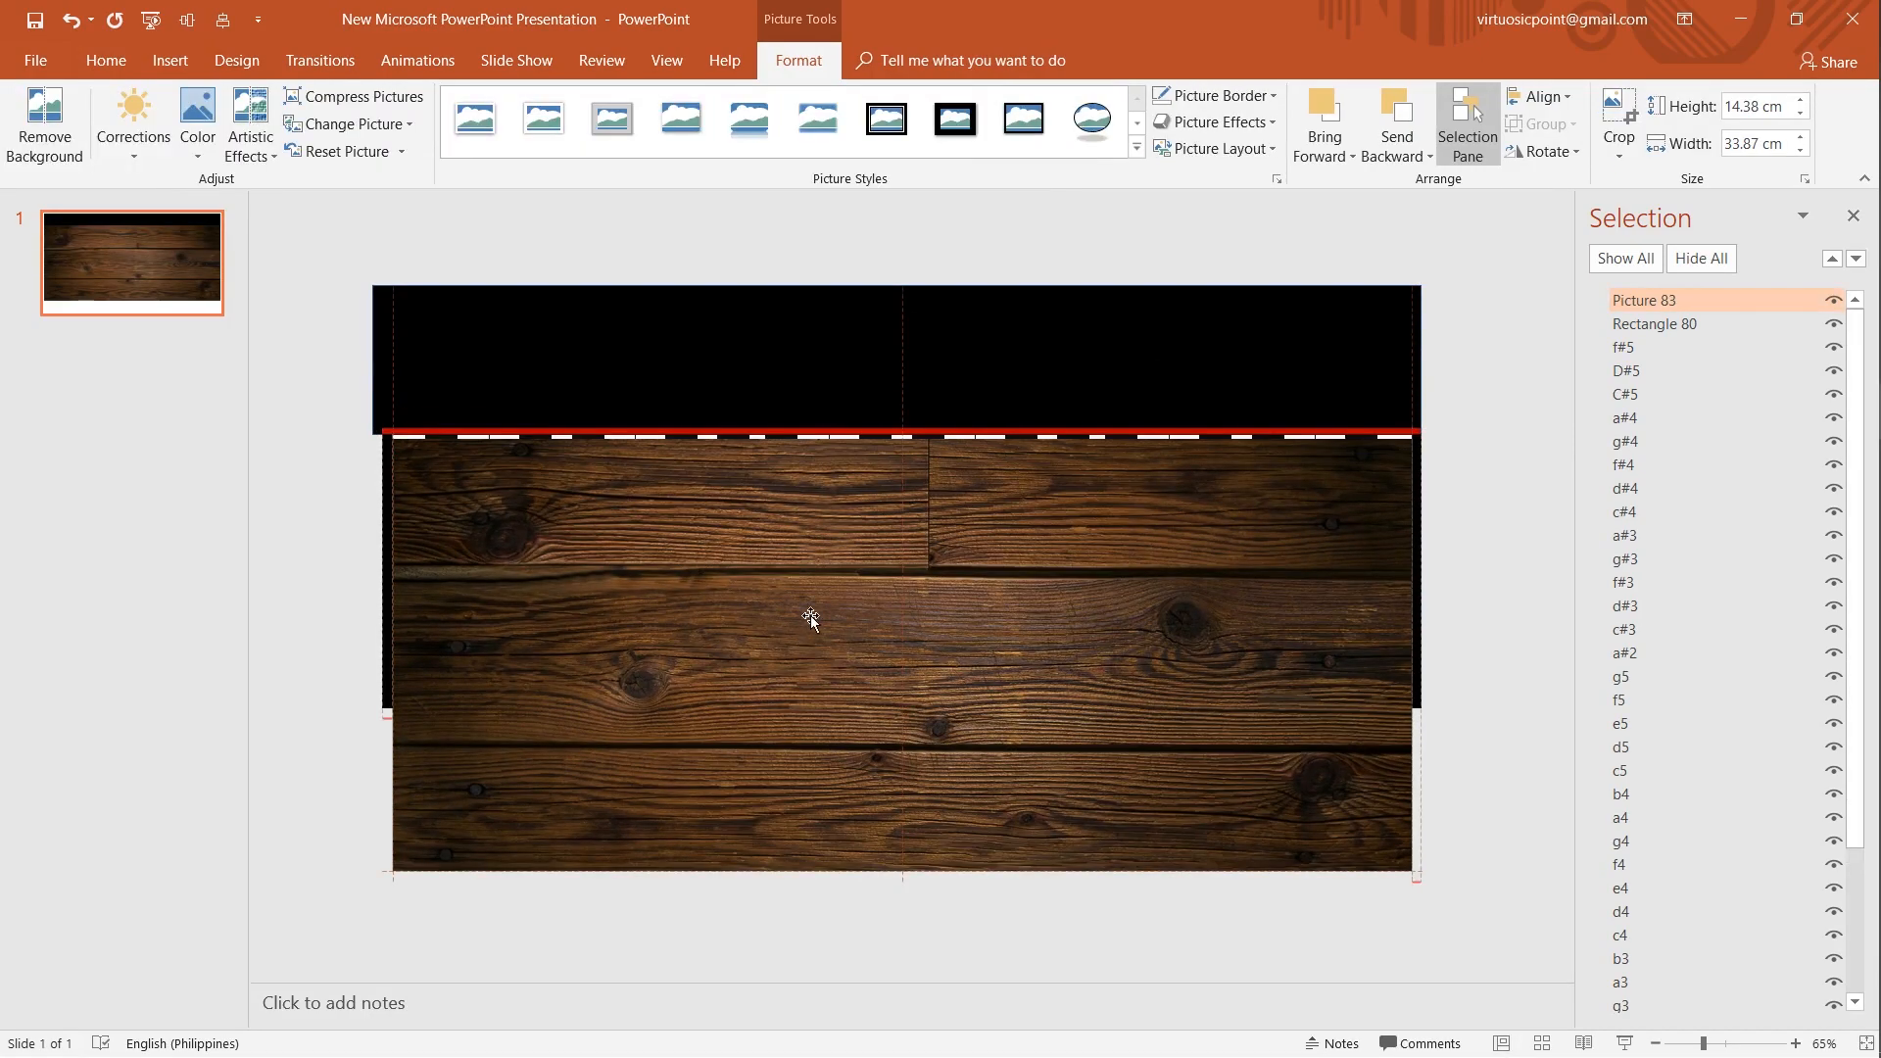
{"action": "left_click", "coordinate": [1429, 157]}
{"action": "left_click", "coordinate": [1433, 206]}
- Duplicate the black rectangle and place the copy directly below the piano keys
{"action": "left_click", "coordinate": [1375, 374]}
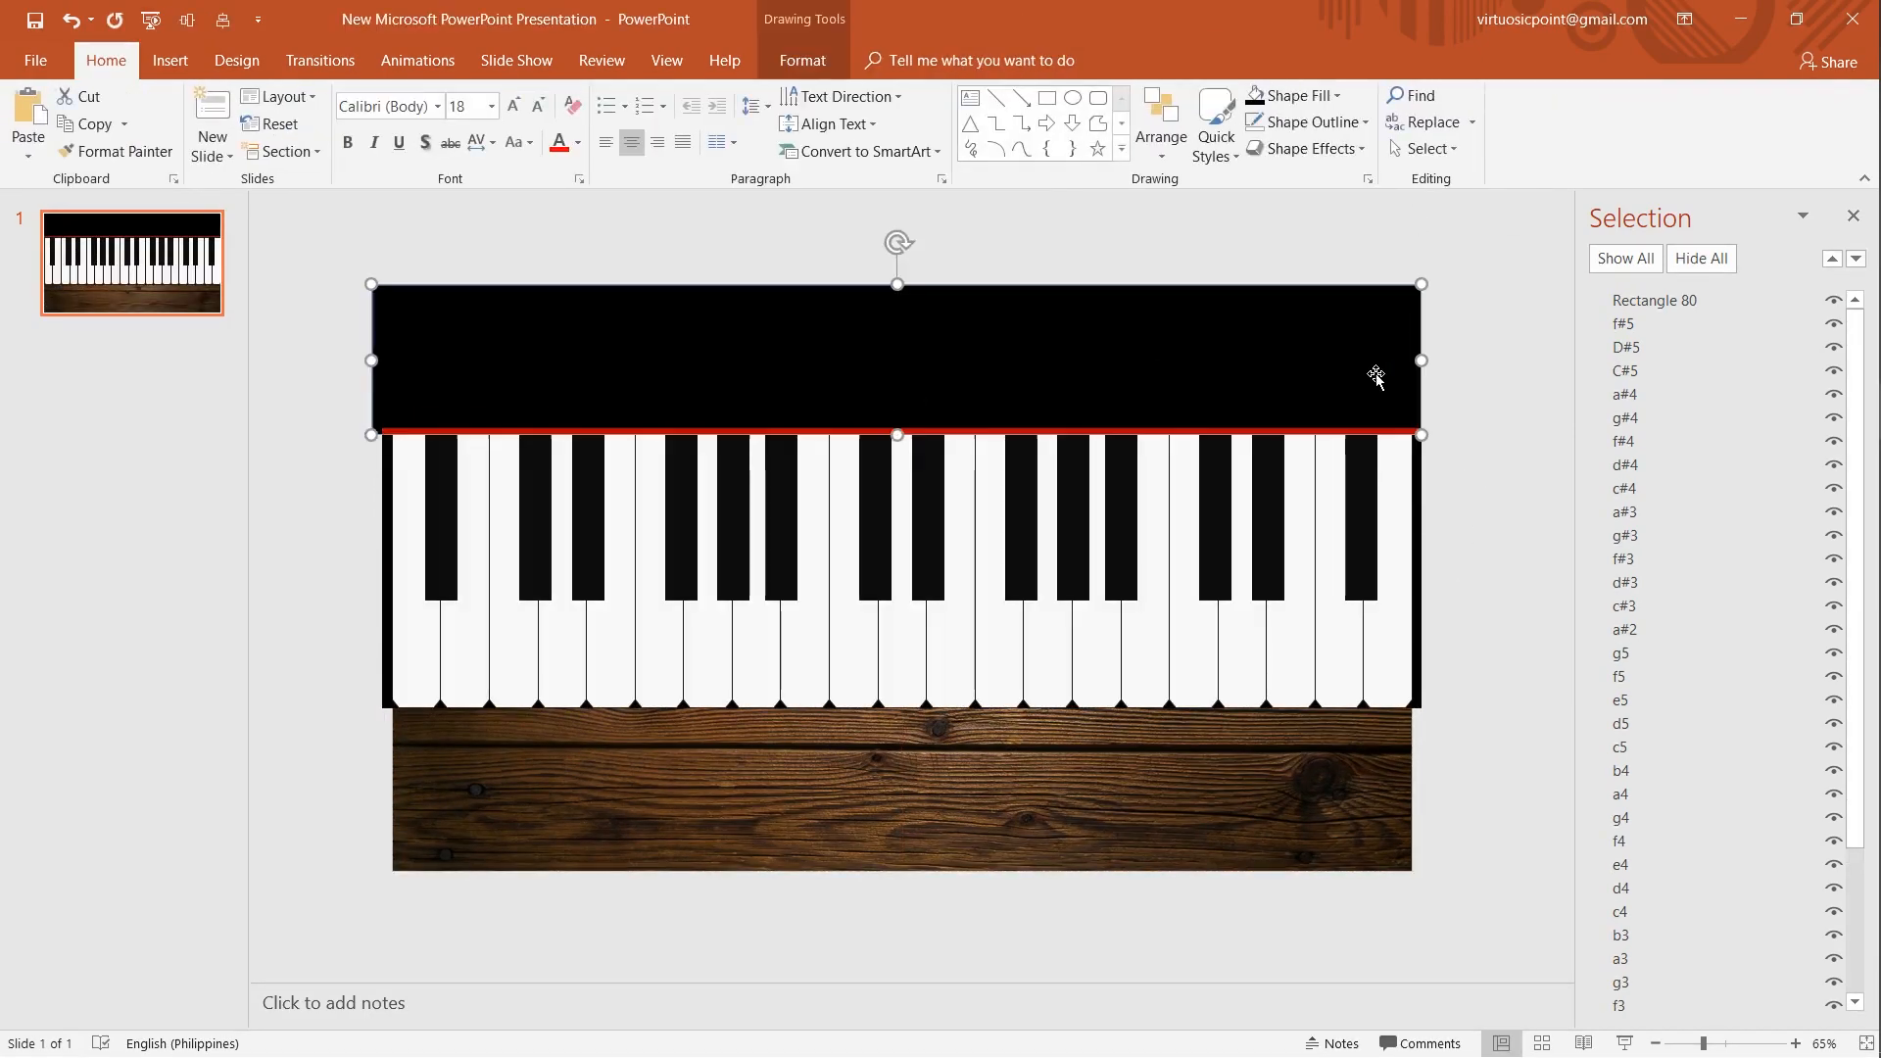
{"action": "key", "text": "ctrl+c"}
{"action": "key", "text": "ctrl+v"}
{"action": "left_click_drag", "start_coordinate": [1020, 358], "coordinate": [1020, 781]}
- Remove the outline from both black rectangles, above and below the keys
{"action": "key", "text": "ctrl+a"}
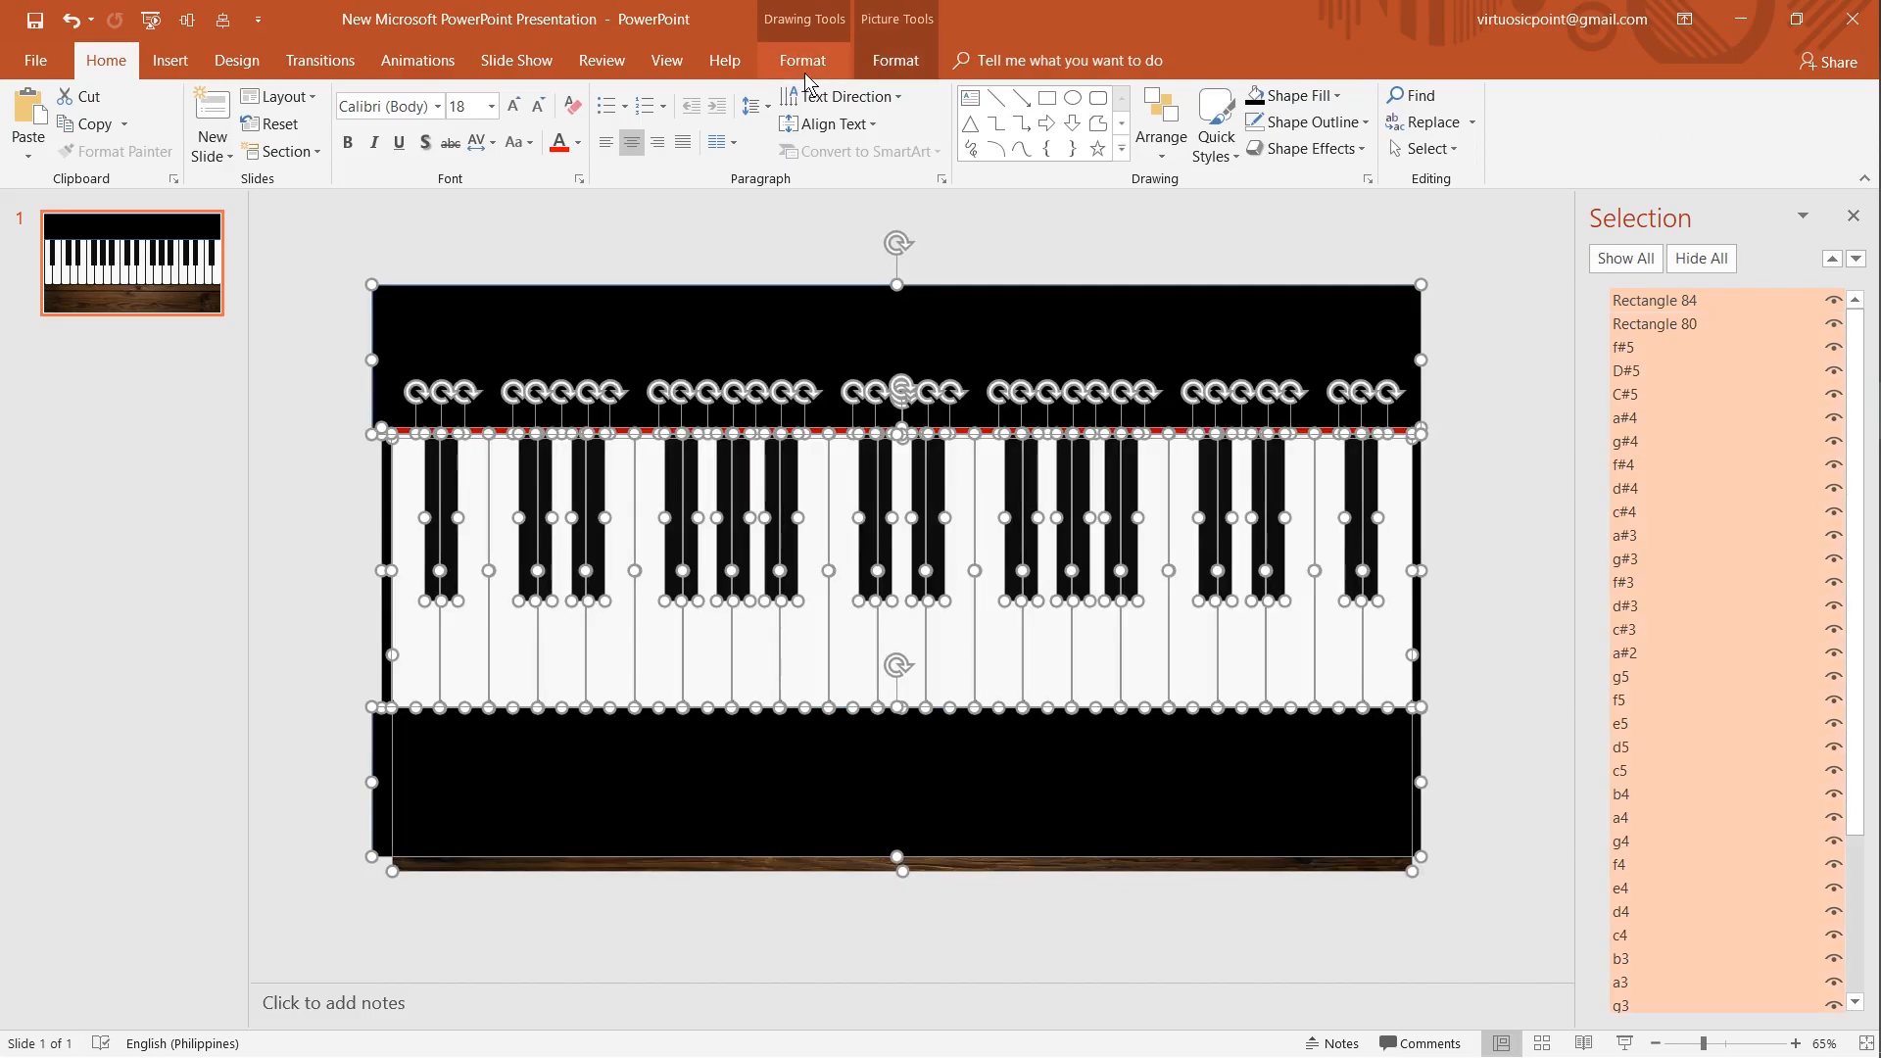
{"action": "left_click", "coordinate": [708, 386]}
{"action": "left_click", "coordinate": [716, 765], "text": "shift"}
{"action": "left_click", "coordinate": [802, 61]}
{"action": "left_click", "coordinate": [844, 124]}
{"action": "left_click", "coordinate": [368, 697]}
- Center the lower black rectangle and reduce its height to a strip about 0.76 cm high beneath the keys
{"action": "left_click_drag", "start_coordinate": [544, 758], "coordinate": [549, 759]}
{"action": "left_click_drag", "start_coordinate": [903, 857], "coordinate": [903, 733]}
{"action": "left_click", "coordinate": [1470, 759]}
- Fill the lower strip and the upper rectangle with the near-black shade of the black theme color
{"action": "left_click", "coordinate": [1401, 725]}
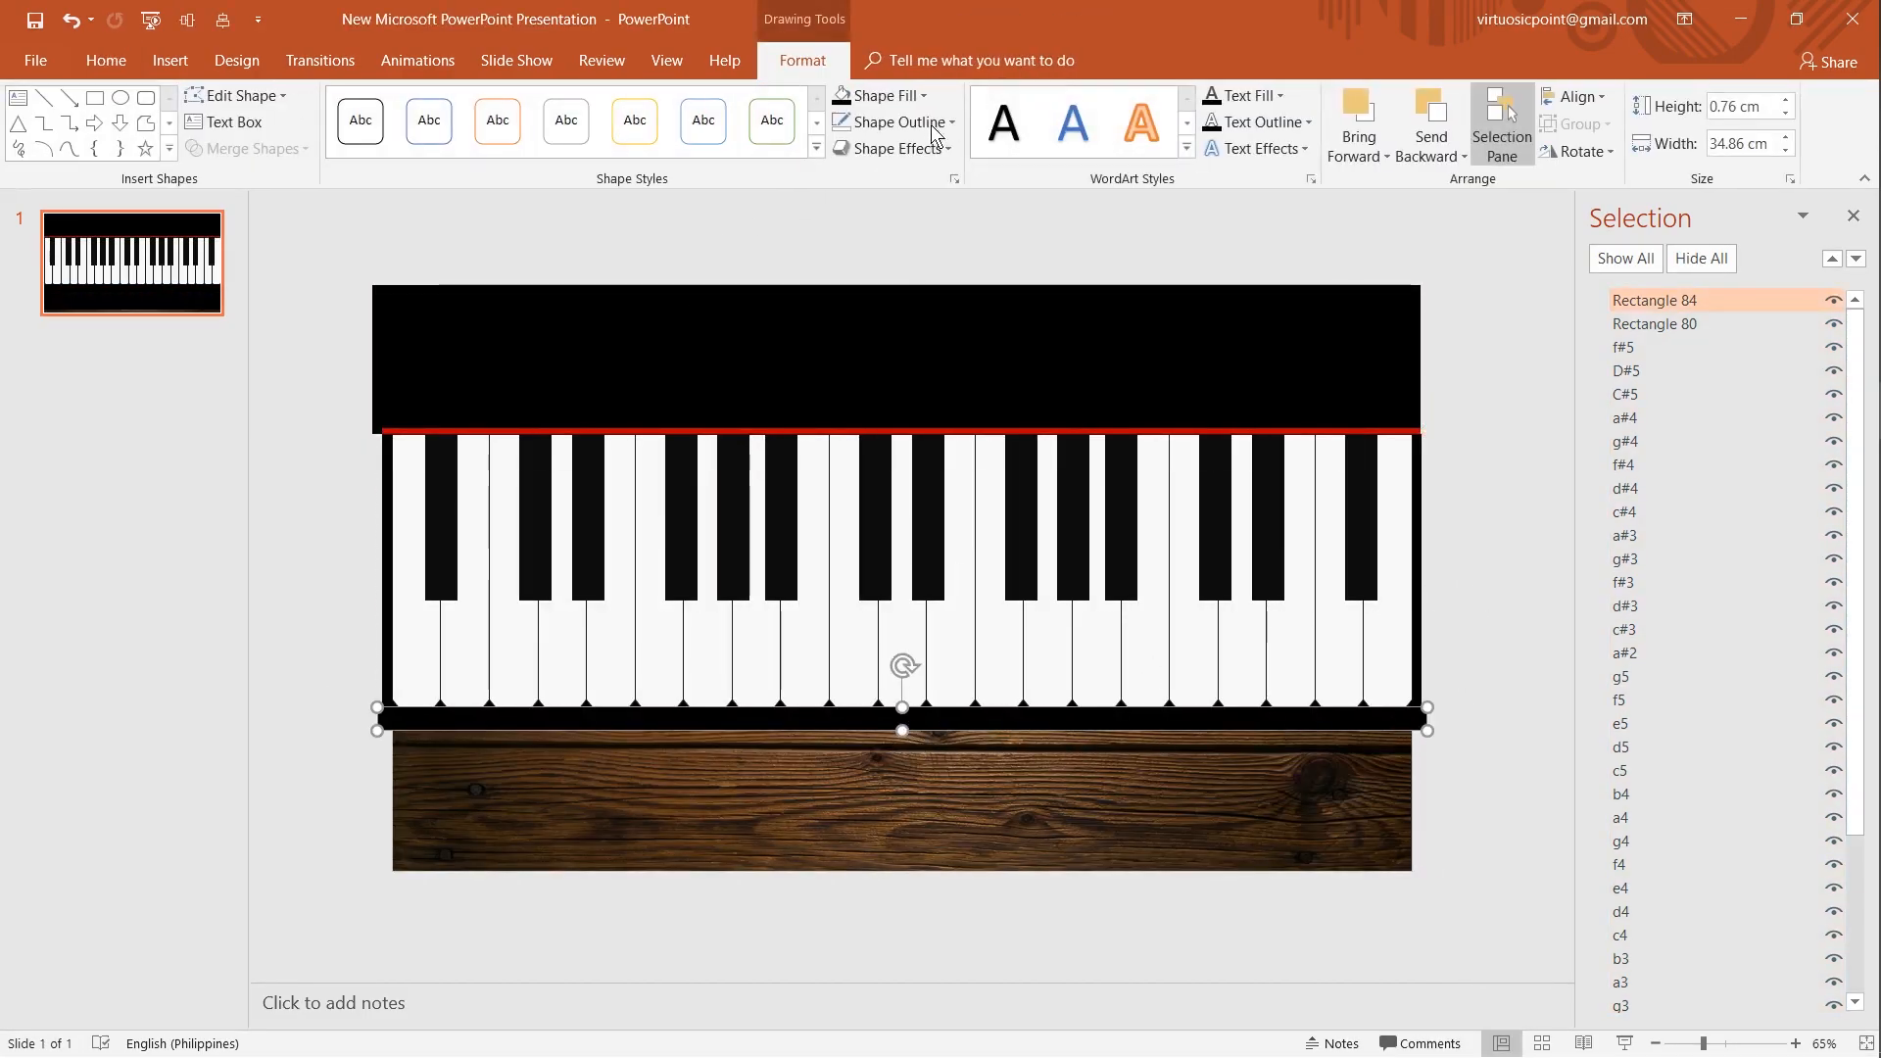
{"action": "left_click", "coordinate": [880, 95]}
{"action": "left_click", "coordinate": [860, 233]}
{"action": "left_click", "coordinate": [851, 328], "text": "shift"}
{"action": "left_click", "coordinate": [880, 95]}
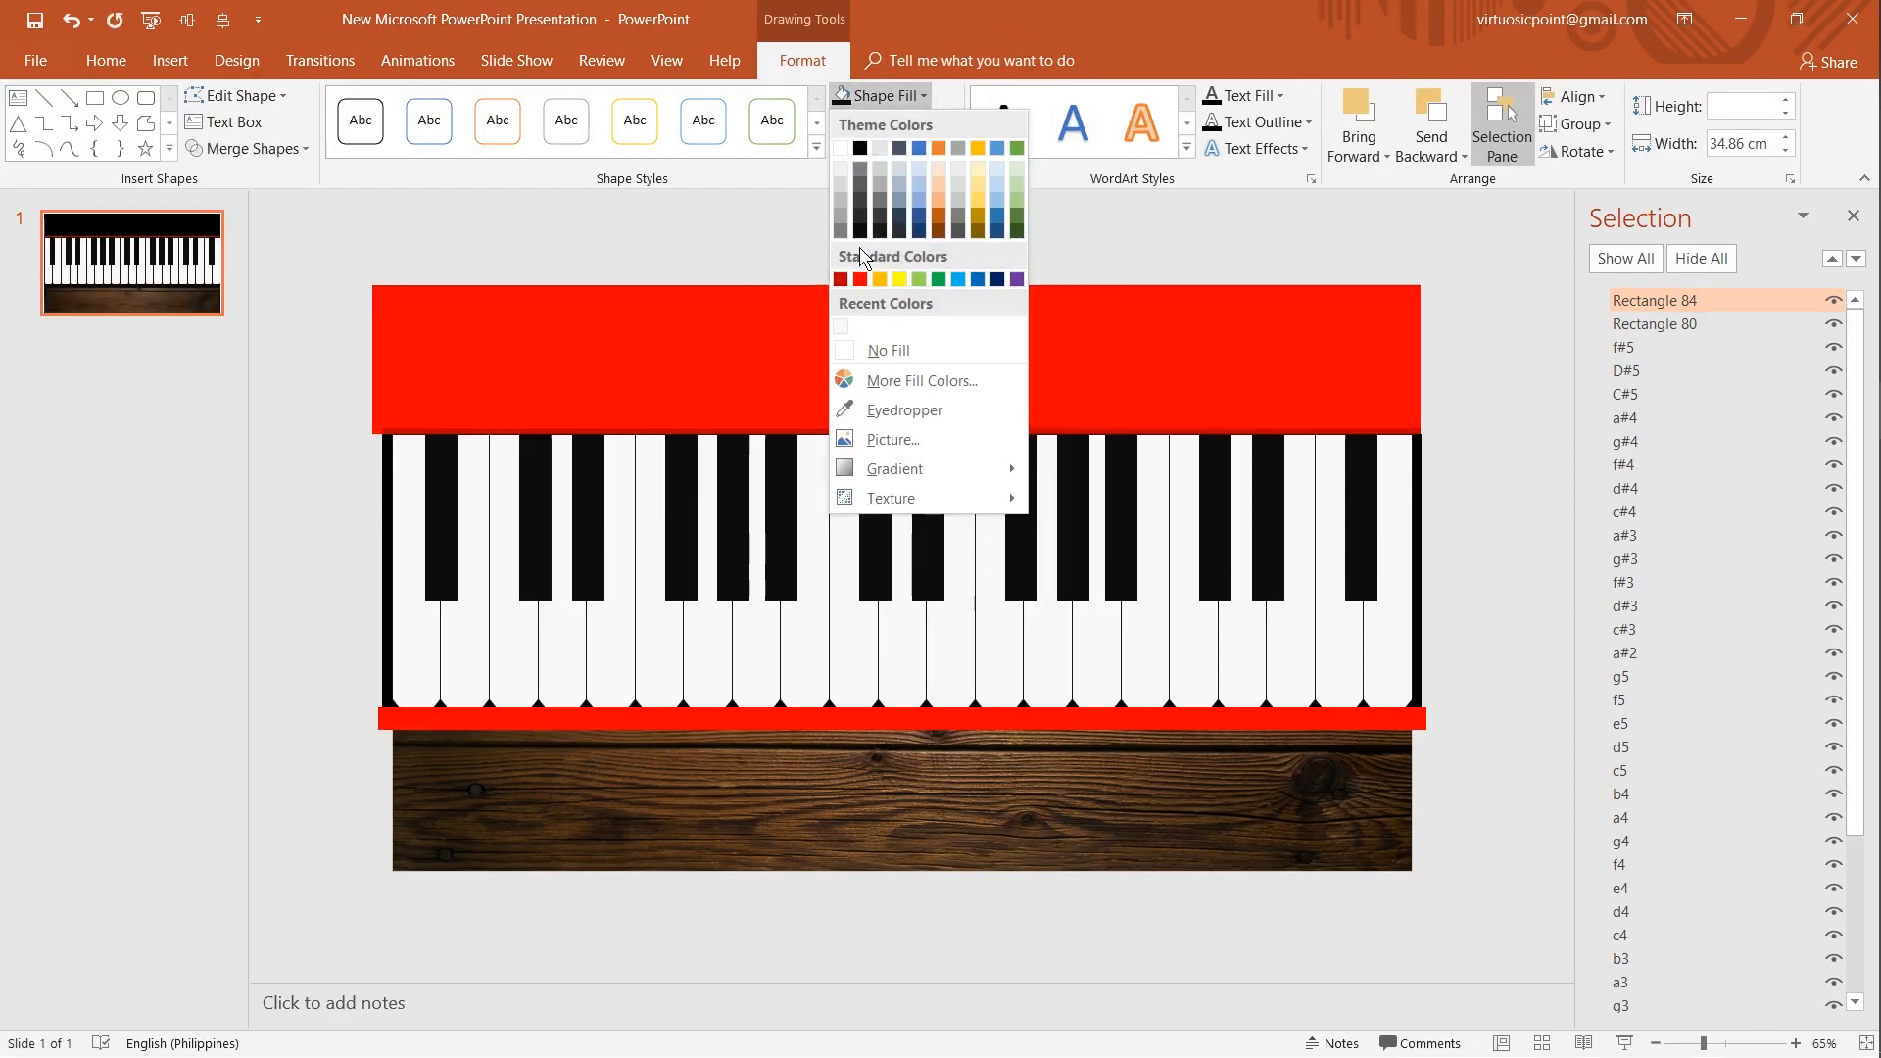
{"action": "left_click", "coordinate": [861, 232]}
- Preview the piano slide as a slide show and return to editing
{"action": "left_click", "coordinate": [357, 493]}
{"action": "left_click", "coordinate": [385, 516]}
{"action": "left_click", "coordinate": [1507, 701]}
{"action": "left_click", "coordinate": [1624, 1044]}
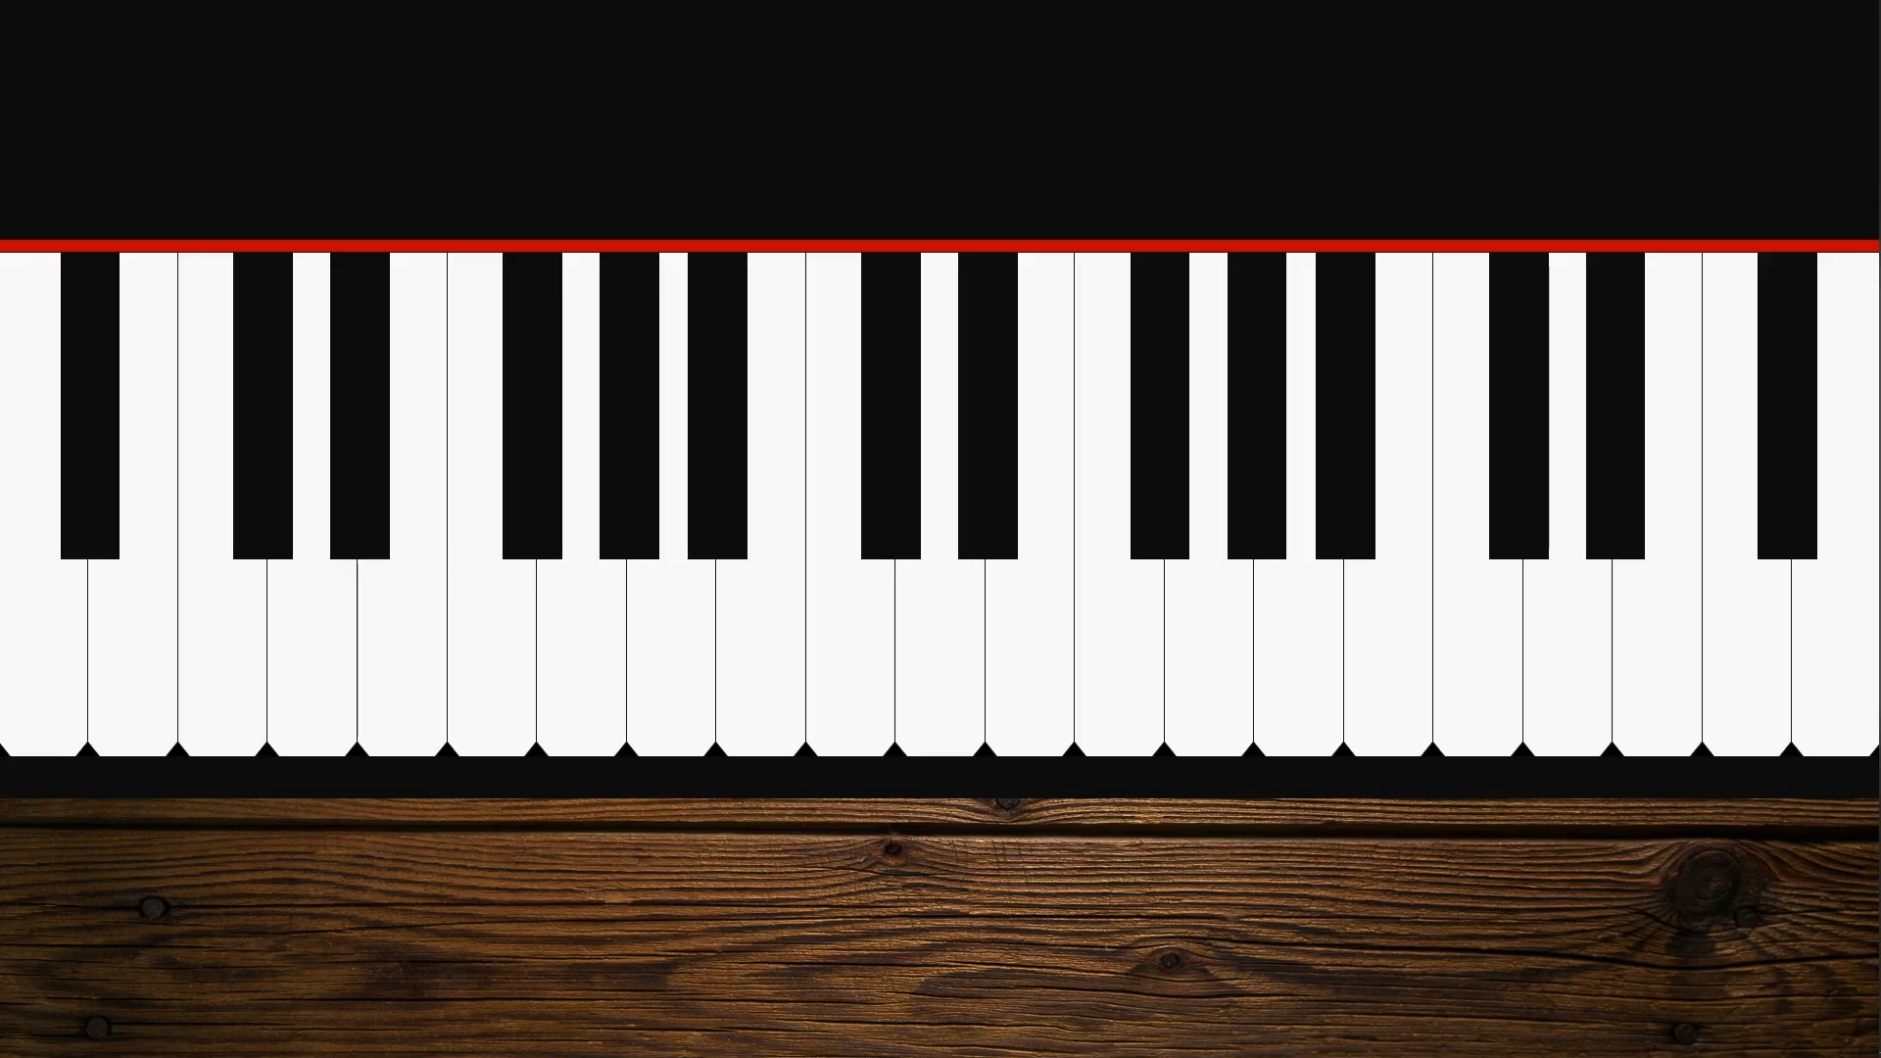
{"action": "key", "text": "Escape"}
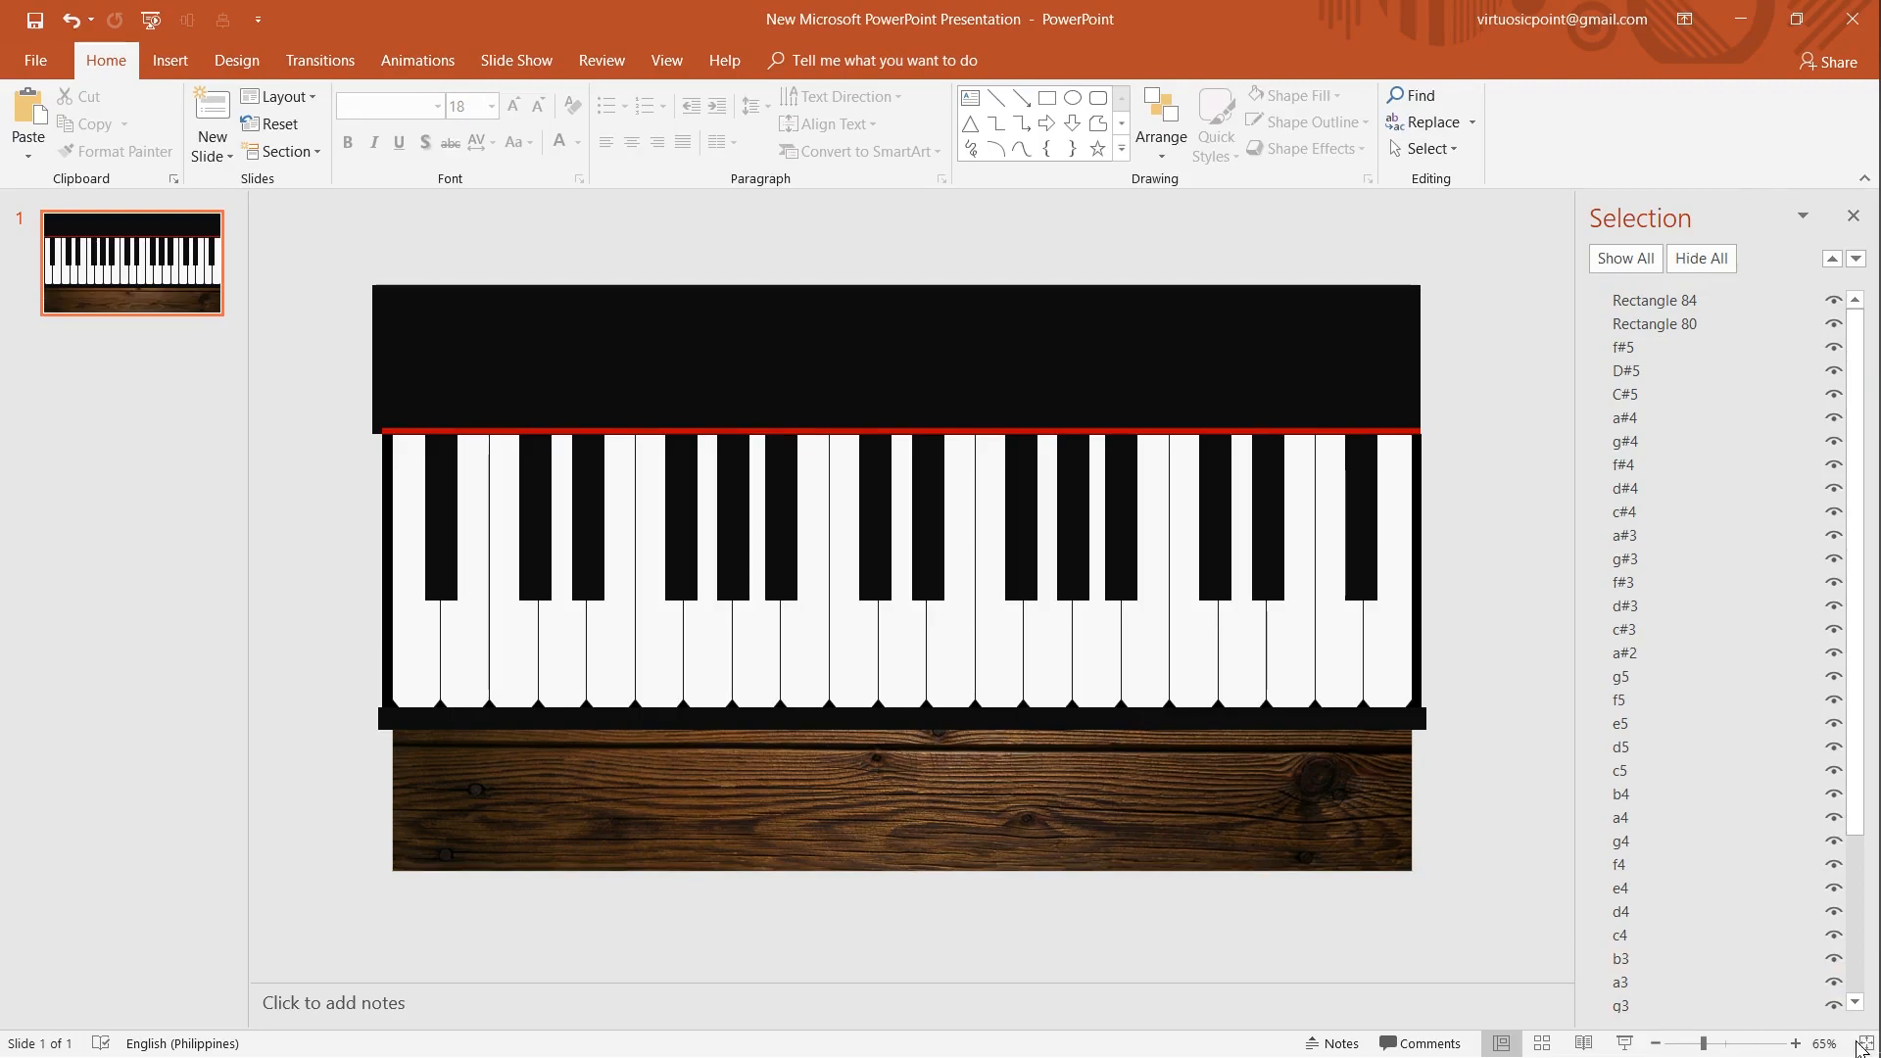
- Make the near-black strip beneath the keys thinner and check the slide in a slide show
{"action": "left_click", "coordinate": [1000, 754]}
{"action": "left_click_drag", "start_coordinate": [903, 756], "coordinate": [902, 742]}
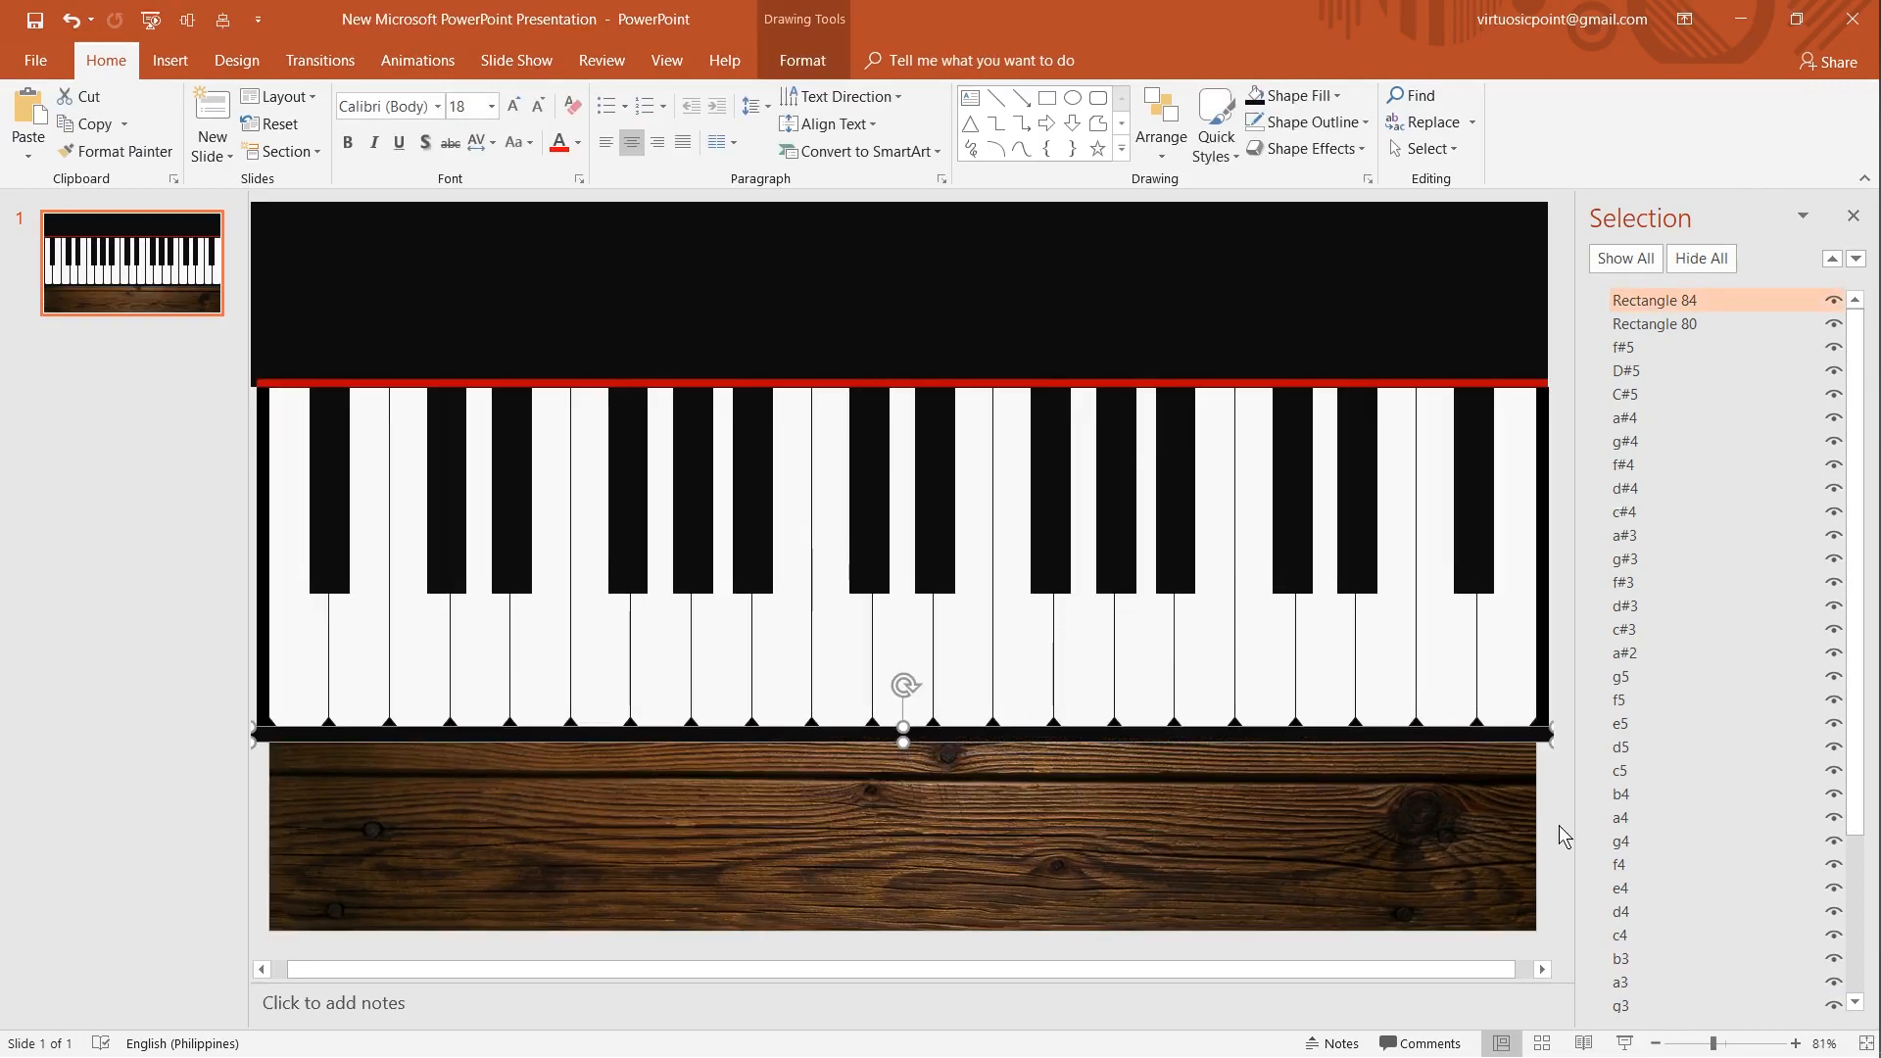
{"action": "left_click", "coordinate": [1522, 810]}
{"action": "left_click", "coordinate": [1625, 1043]}
{"action": "key", "text": "Escape"}
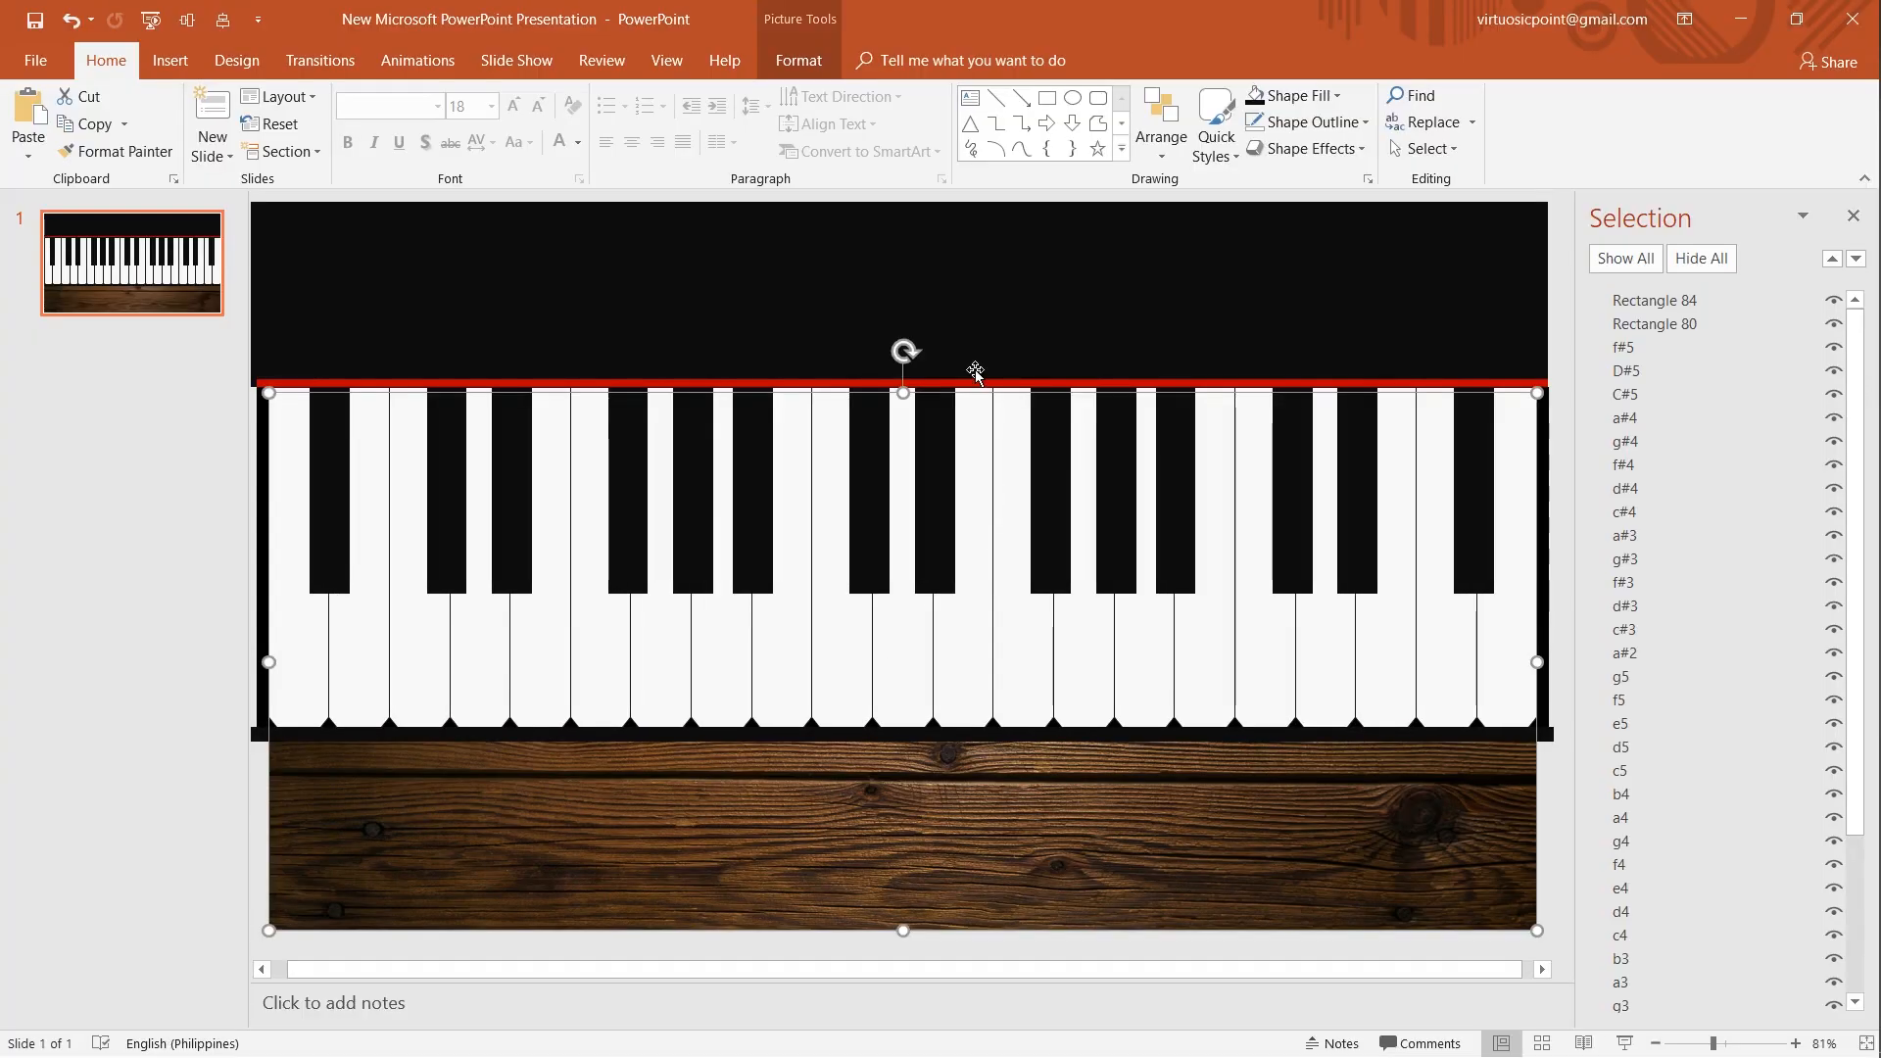
- Change the fill of the thin red strip above the keys to a slightly darker custom red
{"action": "left_click", "coordinate": [974, 383]}
{"action": "left_click", "coordinate": [802, 61]}
{"action": "left_click", "coordinate": [880, 96]}
{"action": "left_click", "coordinate": [876, 394]}
{"action": "left_click_drag", "start_coordinate": [532, 428], "coordinate": [532, 434]}
{"action": "left_click", "coordinate": [608, 294]}
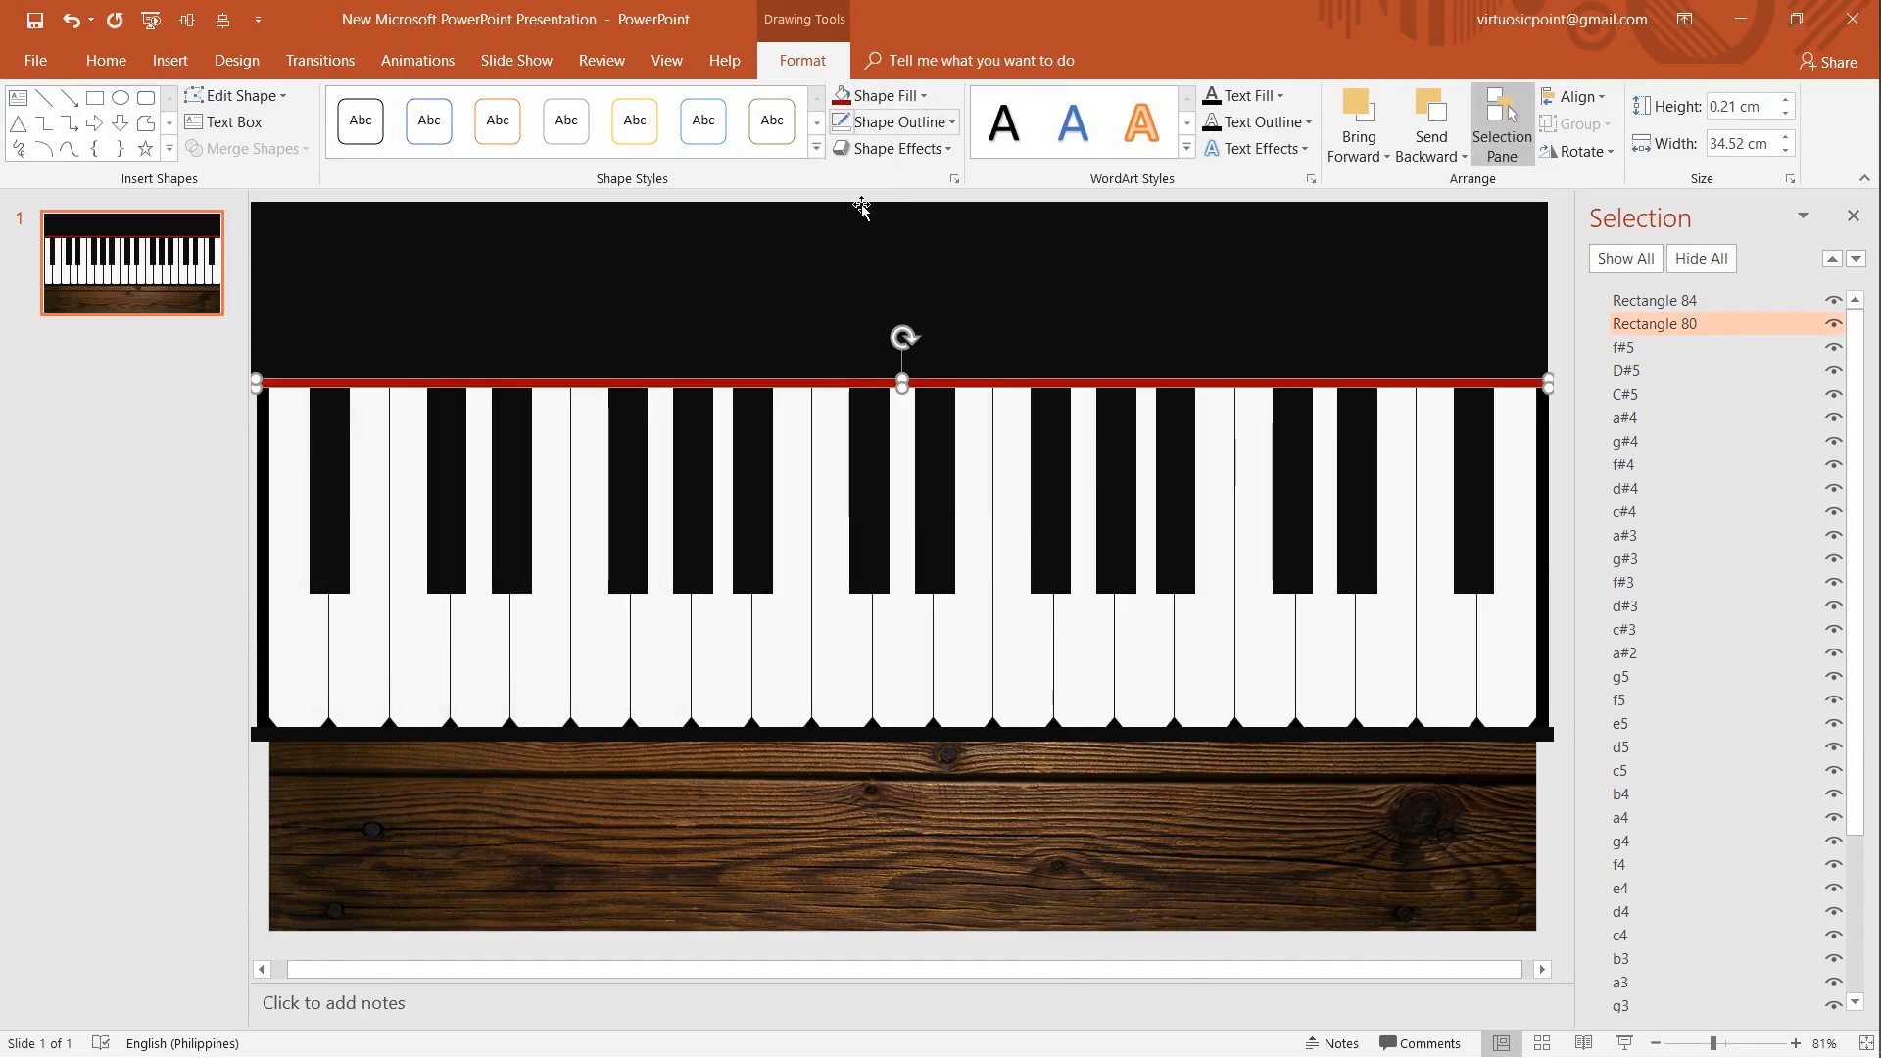
- Adjust the red strip along the upper edge of the keys, undoing the first attempt
{"action": "left_click_drag", "start_coordinate": [903, 388], "coordinate": [903, 394]}
{"action": "scroll", "coordinate": [1328, 825], "scroll_direction": "up", "scroll_amount": 10}
{"action": "key", "text": "ctrl+z"}
{"action": "left_click_drag", "start_coordinate": [903, 600], "coordinate": [912, 586]}
{"action": "left_click", "coordinate": [980, 581]}
{"action": "scroll", "coordinate": [1023, 379], "scroll_direction": "down", "scroll_amount": 10}
{"action": "left_click", "coordinate": [1715, 1044]}
- Add a text box reading "Virtuosity" on the black body above the red strip and set its font to Times New Roman
{"action": "left_click", "coordinate": [18, 98]}
{"action": "left_click_drag", "start_coordinate": [689, 324], "coordinate": [1160, 364]}
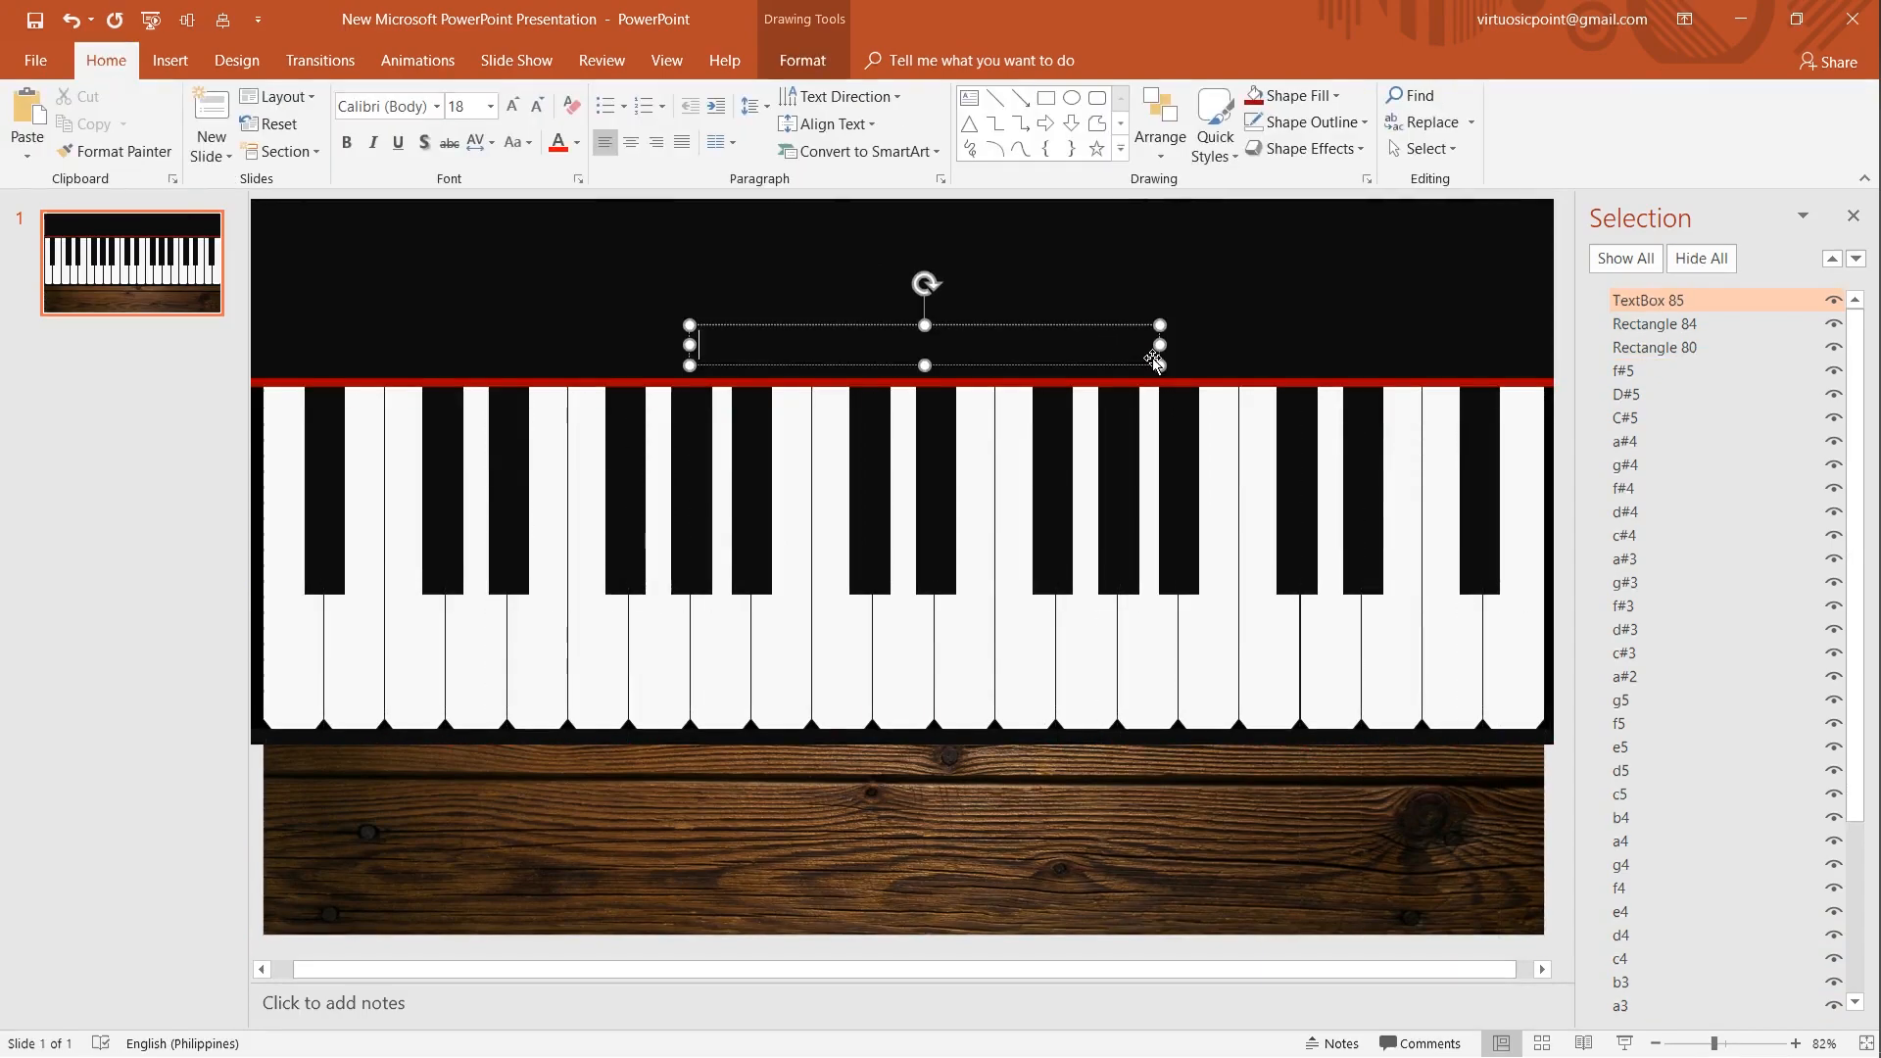
{"action": "type", "text": "Vir"}
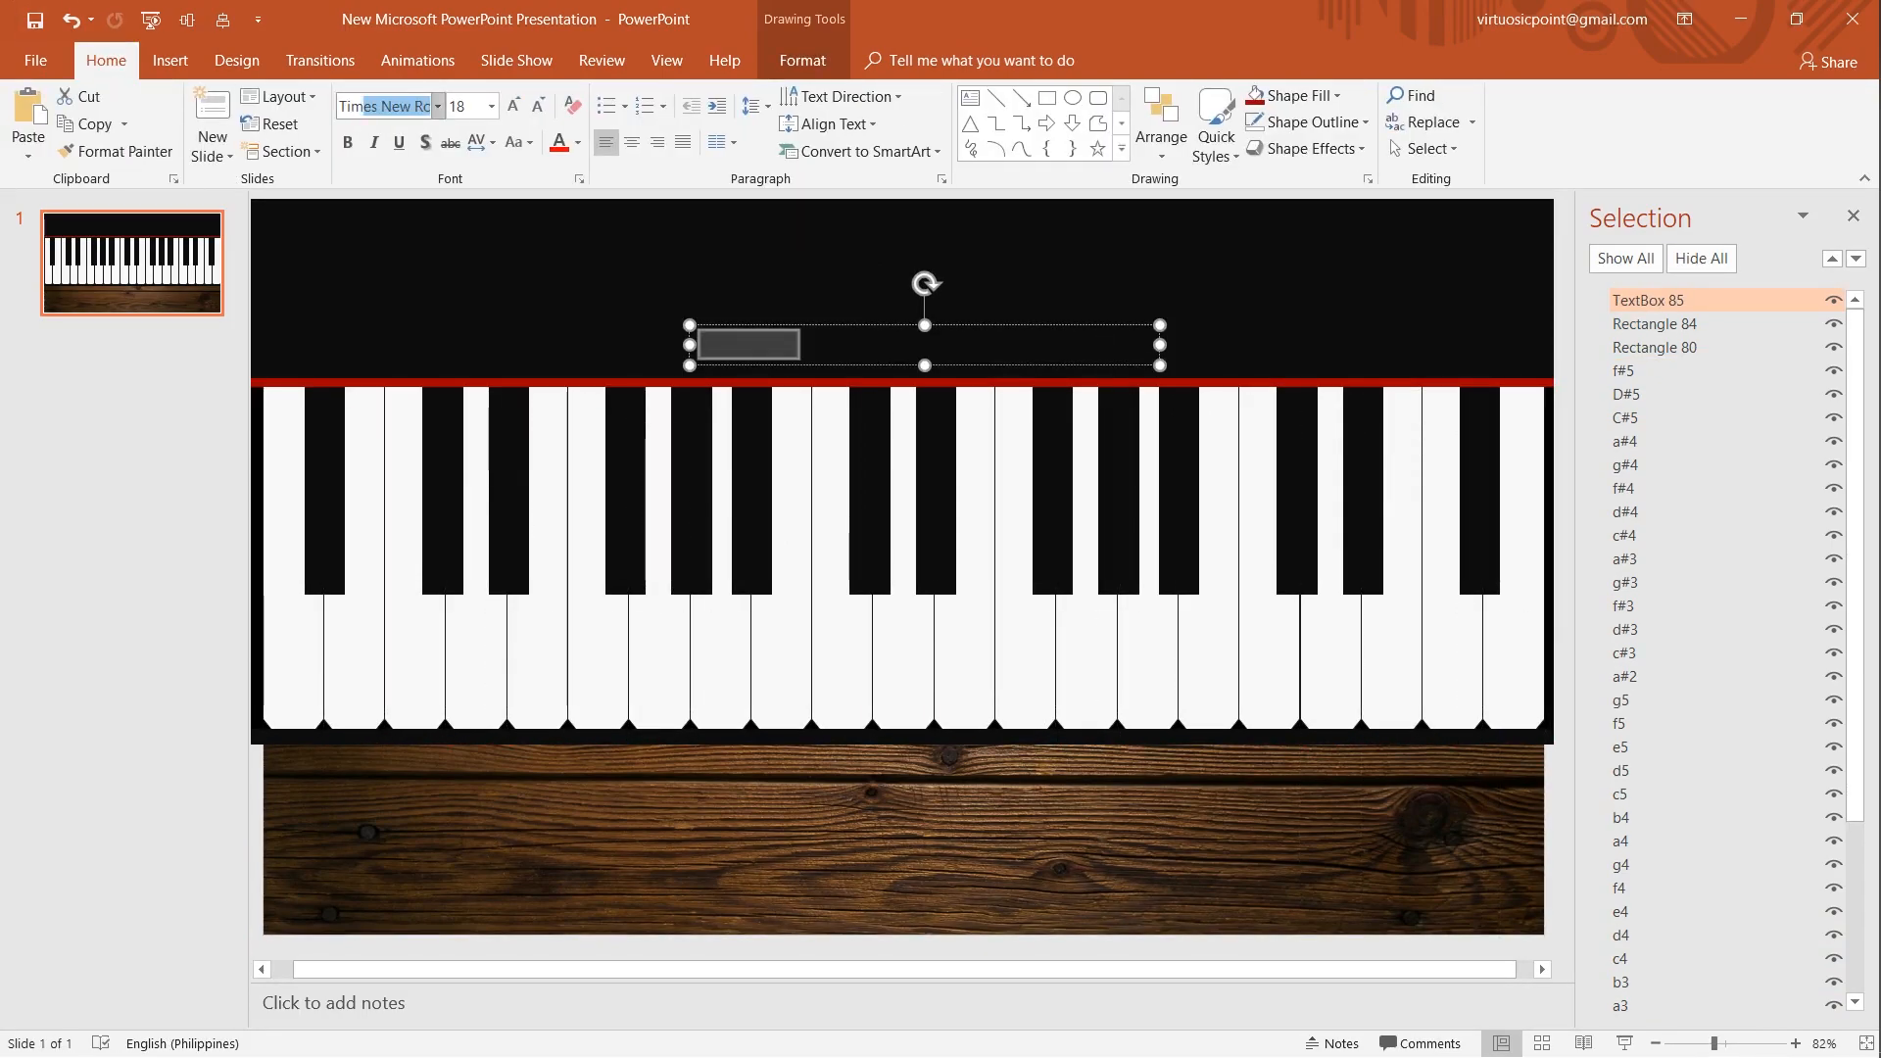
{"action": "key", "text": "Return"}
- Widen the character spacing of the Virtuosity text and convert it to uppercase
{"action": "left_click", "coordinate": [481, 143]}
{"action": "left_click", "coordinate": [534, 282]}
{"action": "left_click", "coordinate": [519, 143]}
{"action": "left_click", "coordinate": [549, 228]}
- Center the VIRTUOSITY text in its box and color it with a shade of the light gray theme color
{"action": "left_click", "coordinate": [222, 20]}
{"action": "left_click", "coordinate": [633, 145]}
{"action": "left_click", "coordinate": [578, 143]}
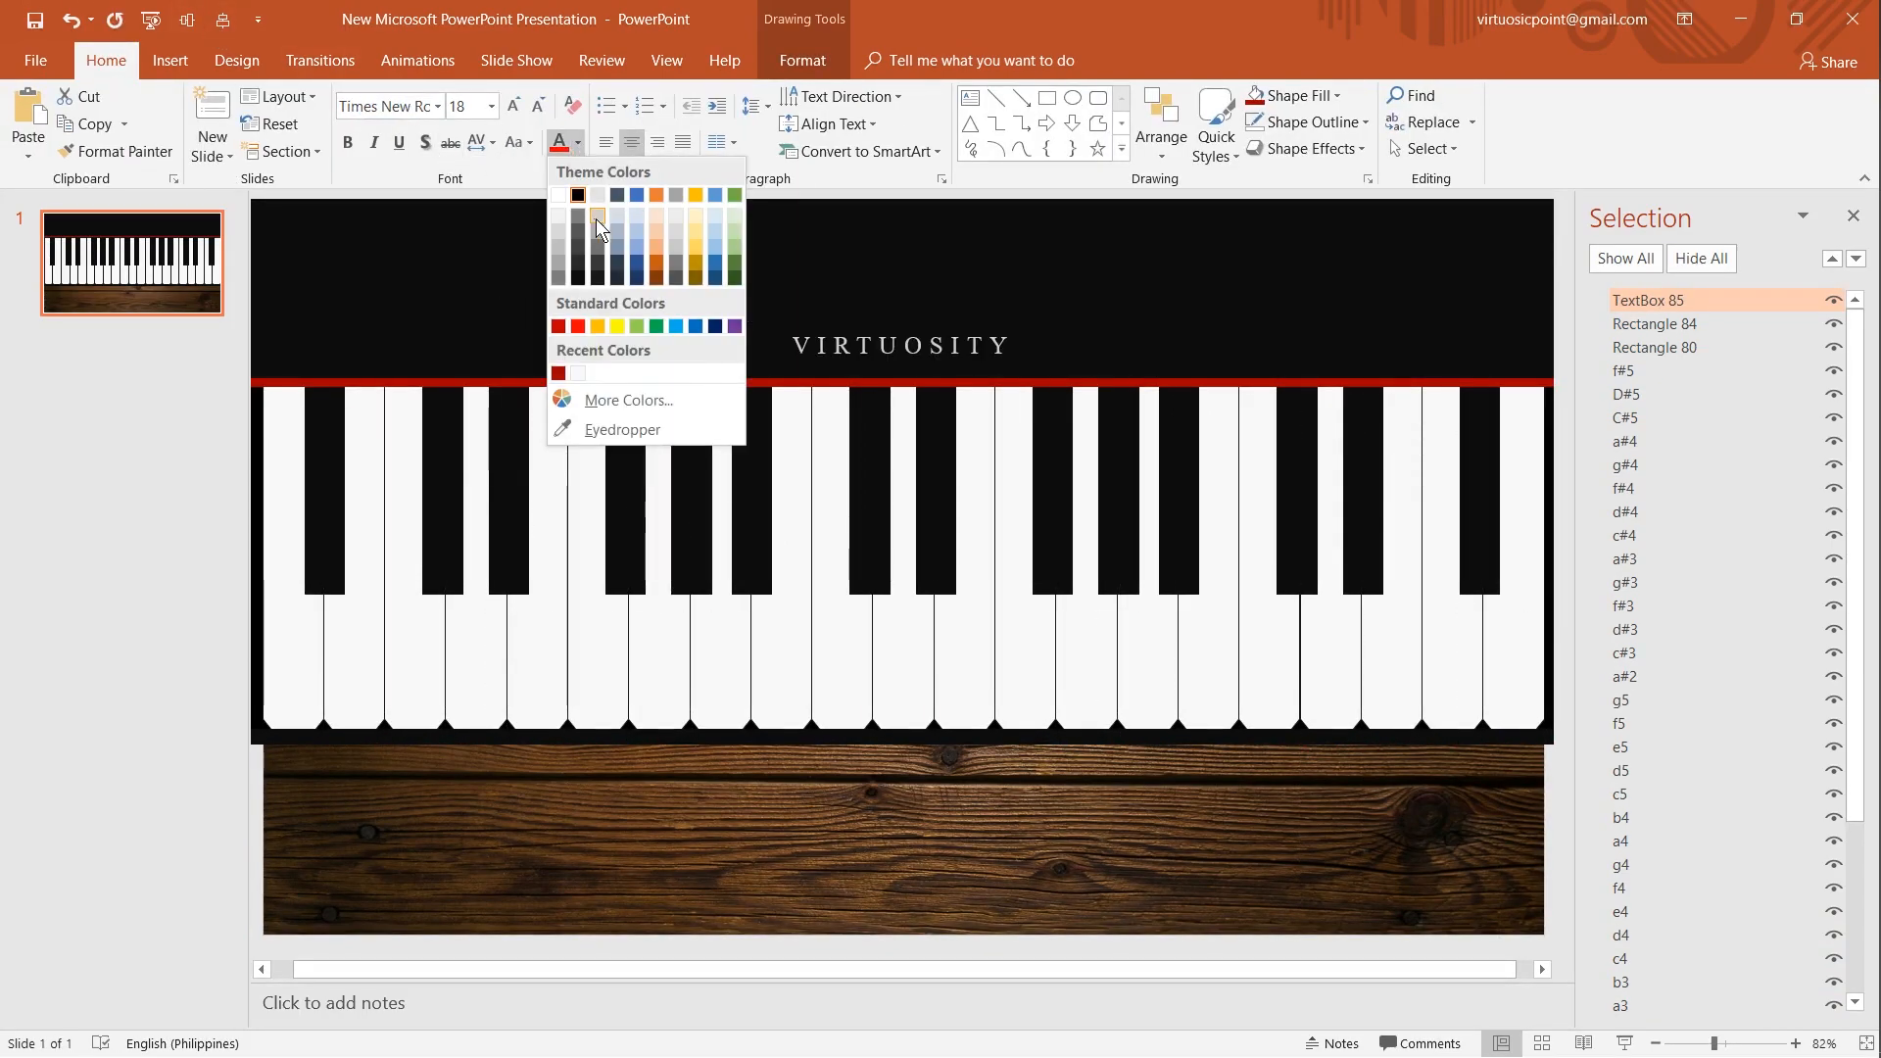
{"action": "left_click", "coordinate": [600, 227]}
- Try a bottom bevel 5 pt wide and 6 pt high on the VIRTUOSITY text and undo it
{"action": "left_click", "coordinate": [802, 59]}
{"action": "left_click", "coordinate": [1311, 178]}
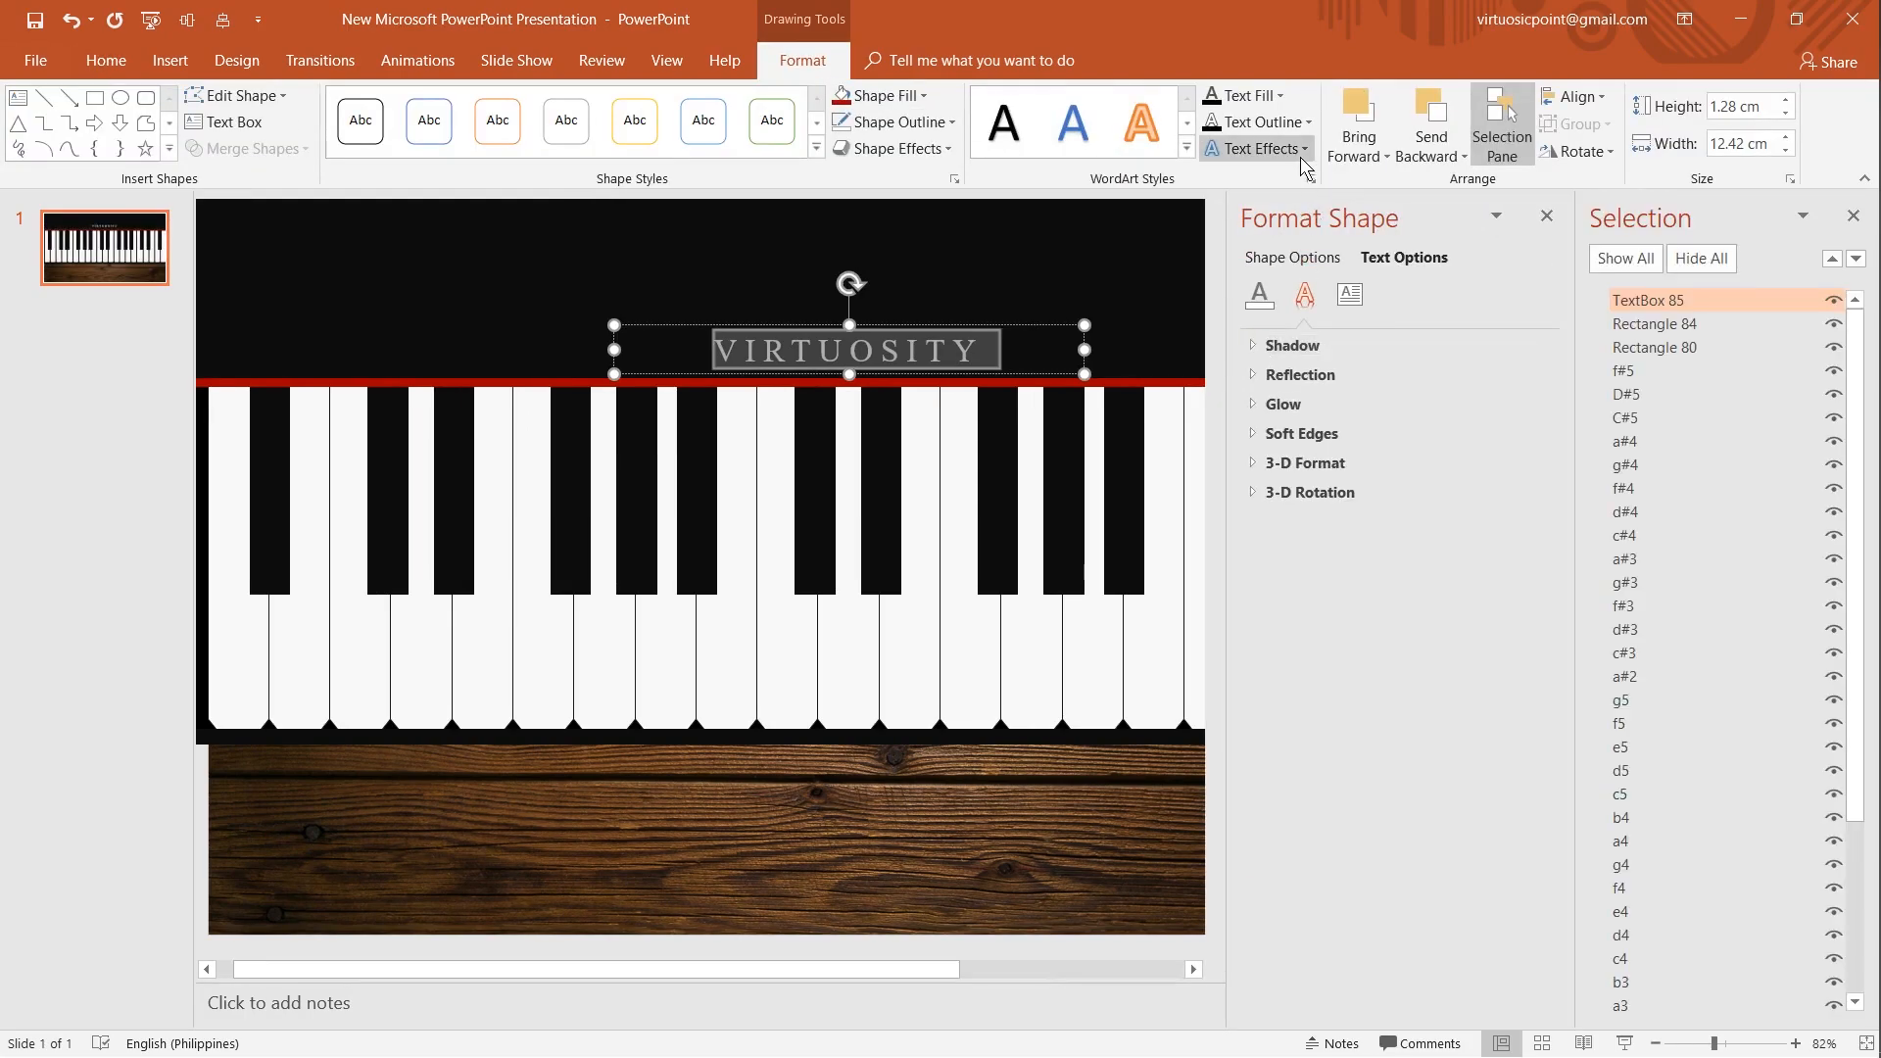
{"action": "left_click", "coordinate": [1305, 462]}
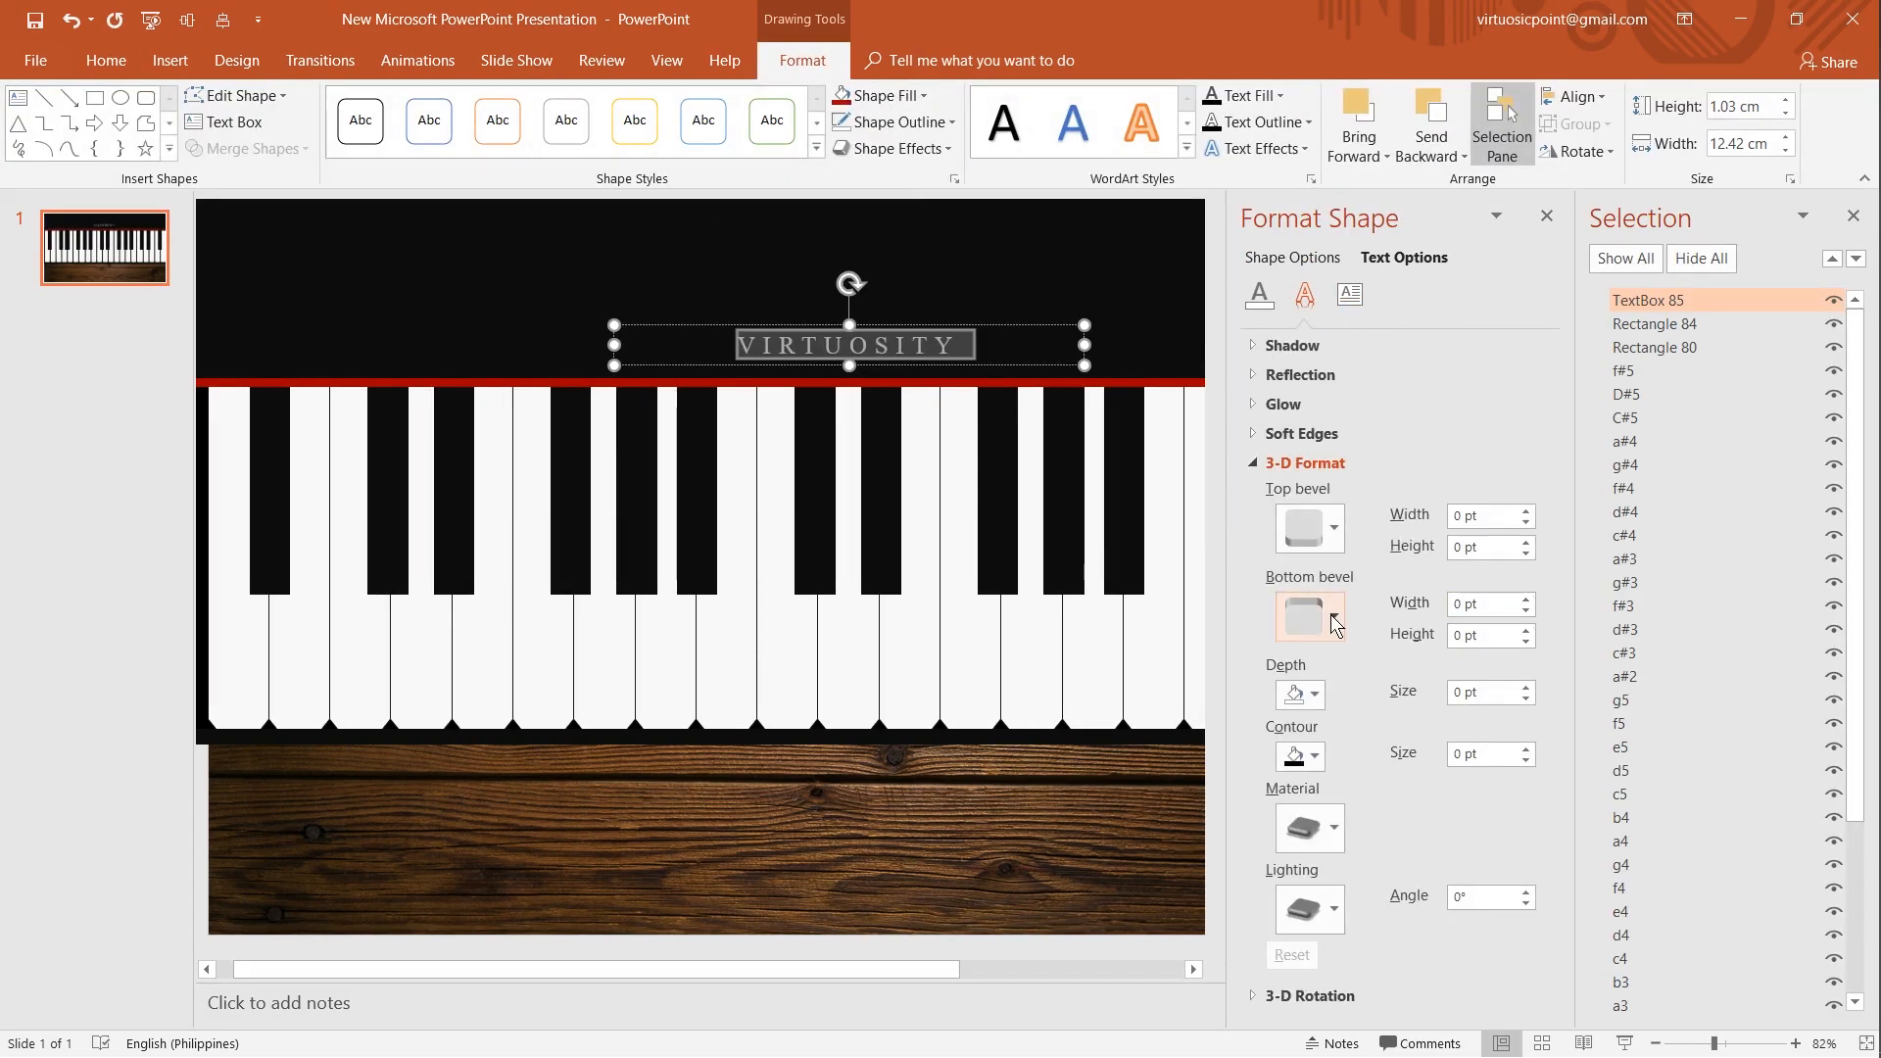
{"action": "left_click", "coordinate": [1526, 599]}
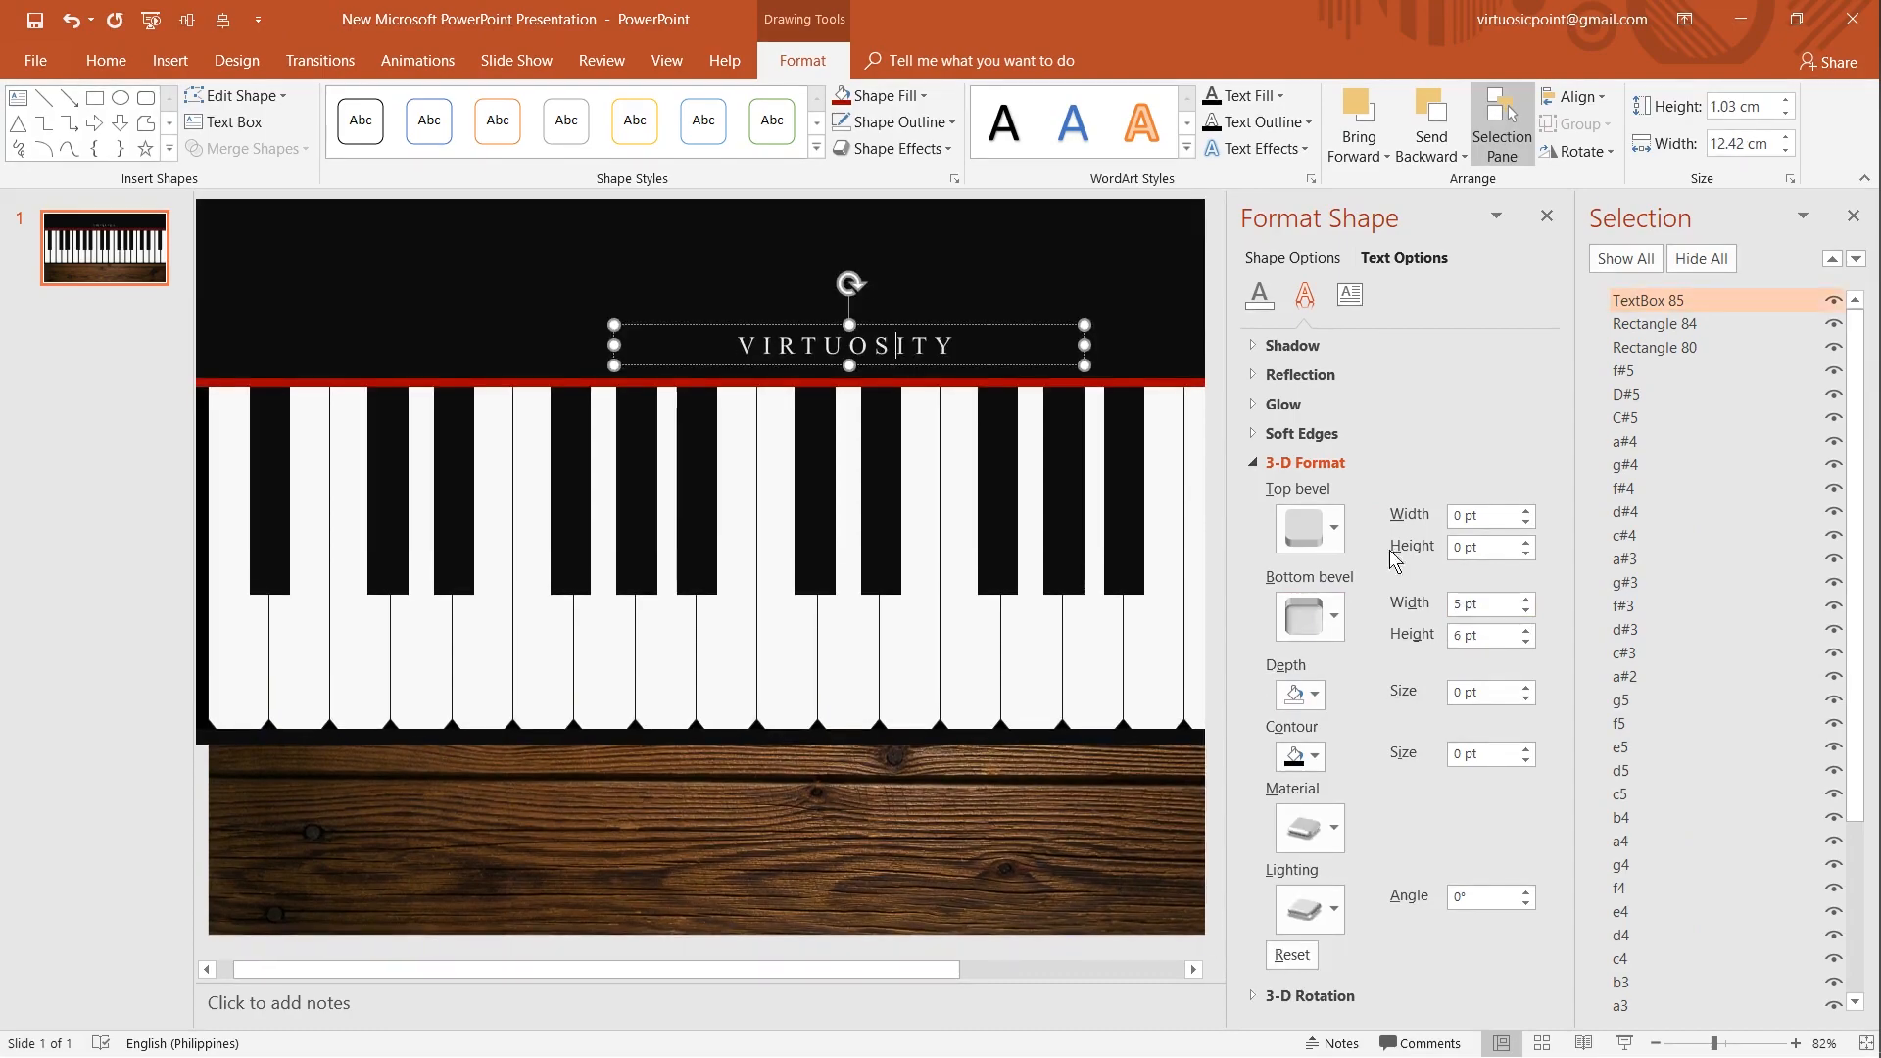
{"action": "left_click", "coordinate": [1334, 615]}
{"action": "left_click", "coordinate": [1332, 627]}
{"action": "left_click", "coordinate": [1306, 462]}
- Tilt the VIRTUOSITY text with a 3-D rotation about Y and move it slightly down toward the red strip
{"action": "left_click", "coordinate": [1310, 492]}
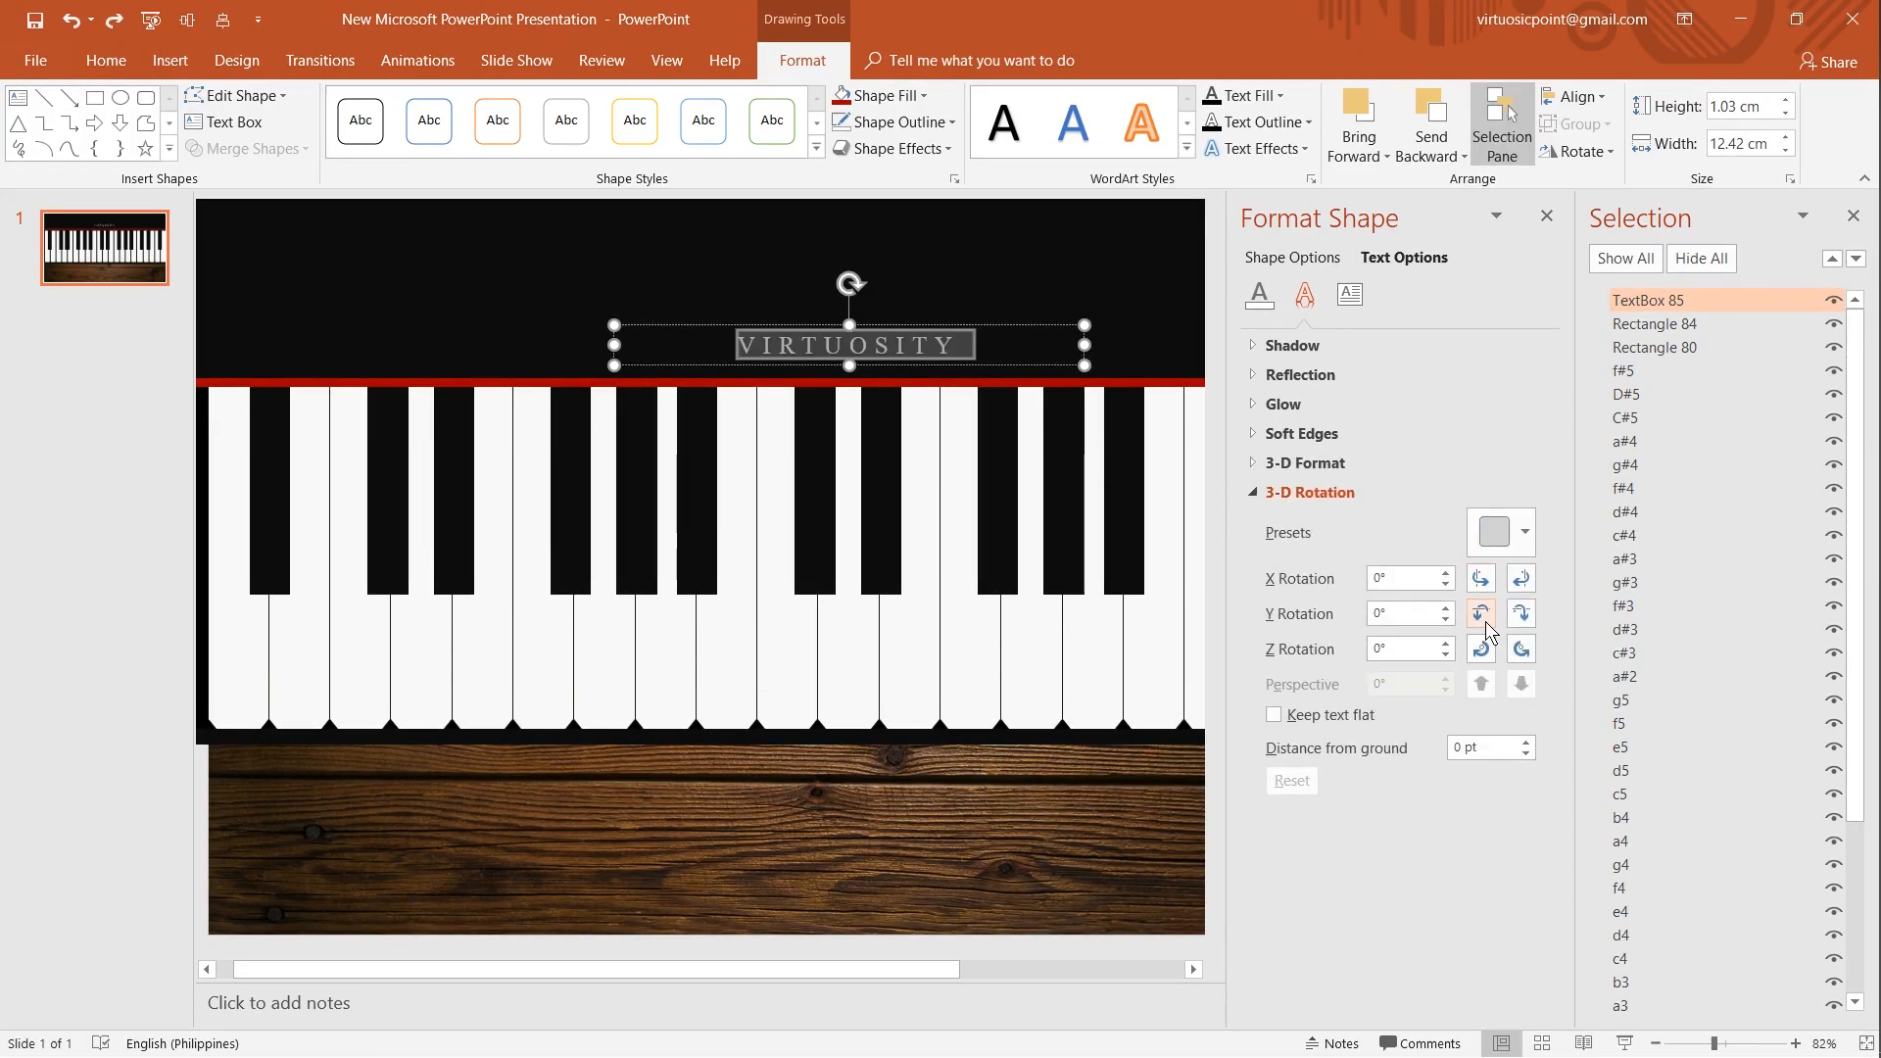
{"action": "left_click", "coordinate": [1482, 613]}
{"action": "left_click", "coordinate": [1004, 509]}
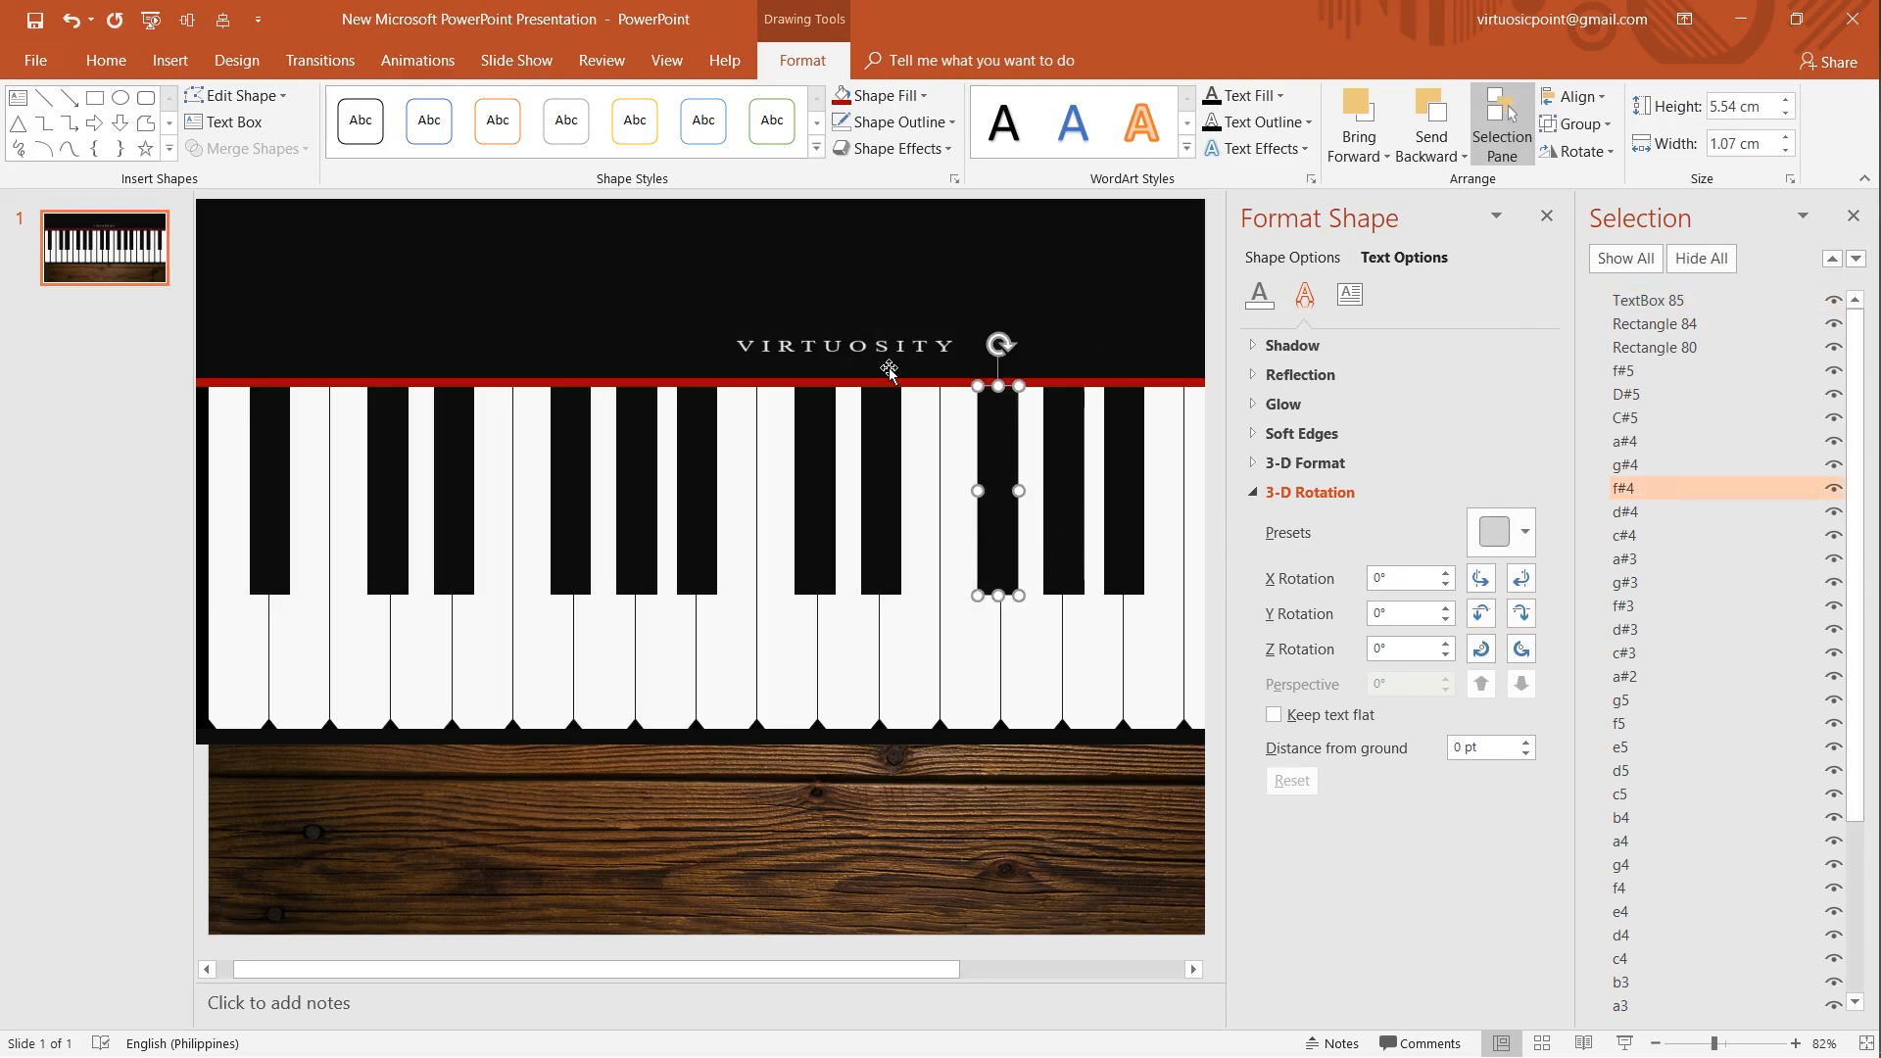
{"action": "left_click_drag", "start_coordinate": [890, 338], "coordinate": [890, 351]}
{"action": "left_click", "coordinate": [1852, 217]}
- Open the shadow effect choices for the upper black rectangle
{"action": "left_click", "coordinate": [1130, 302]}
{"action": "left_click", "coordinate": [943, 149]}
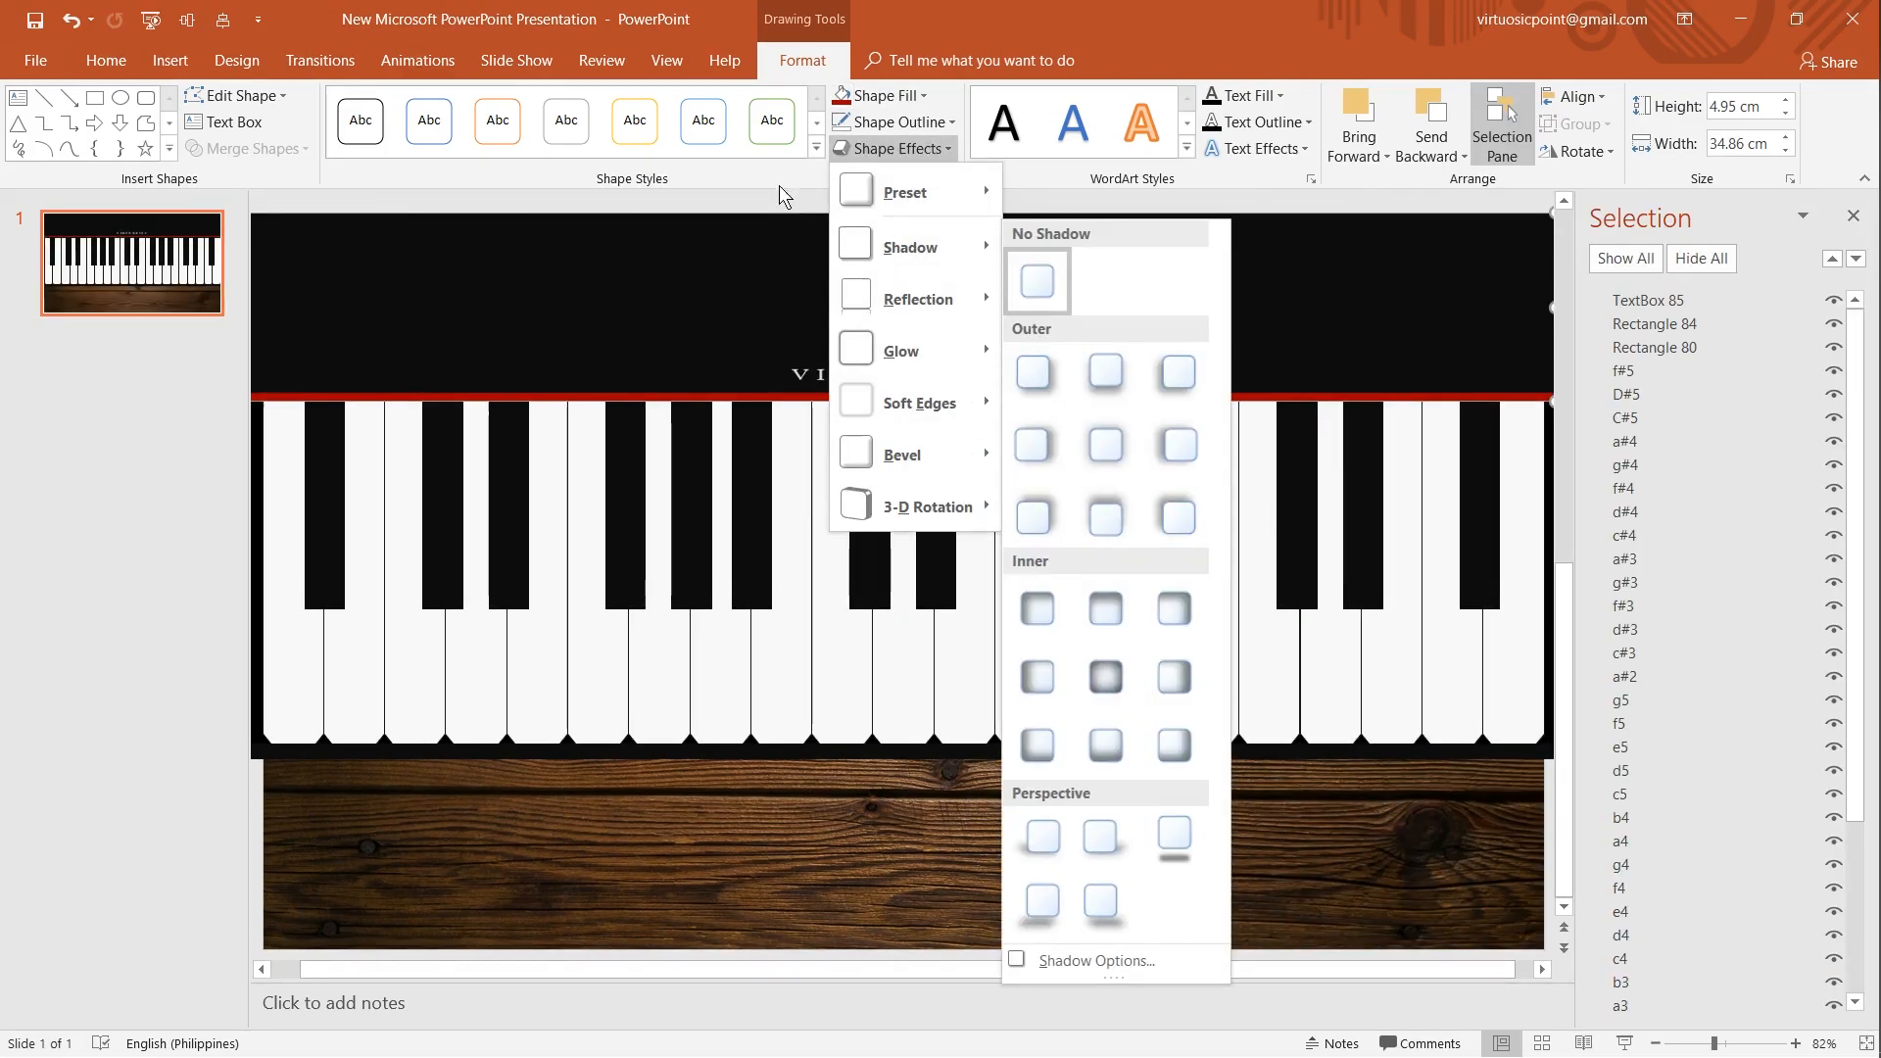